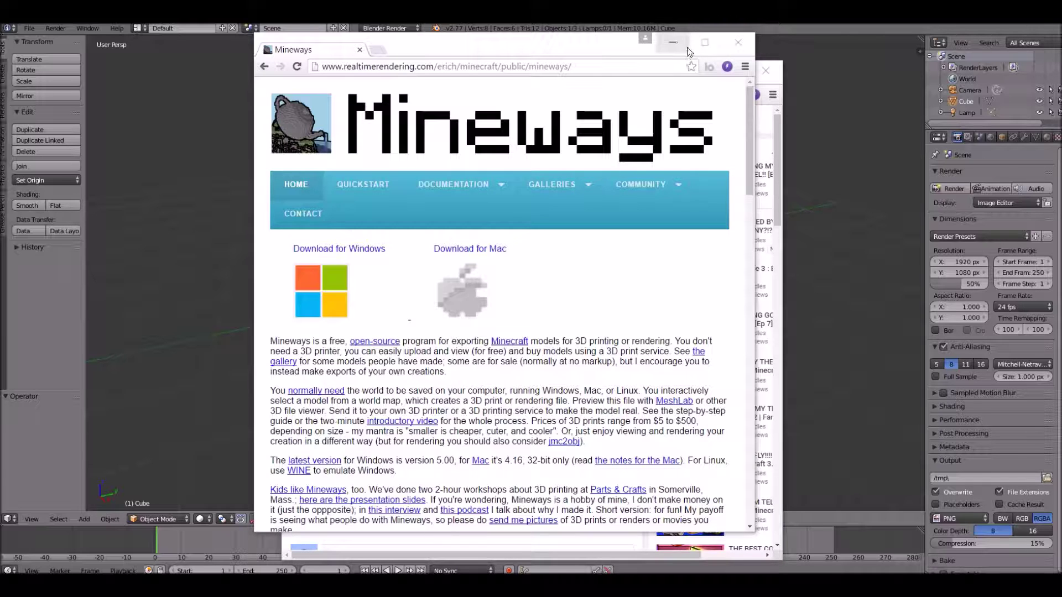
# Minimize the Mineways and YouTube browser windows to bring the Blender scene into view.
pyautogui.click(672, 42)
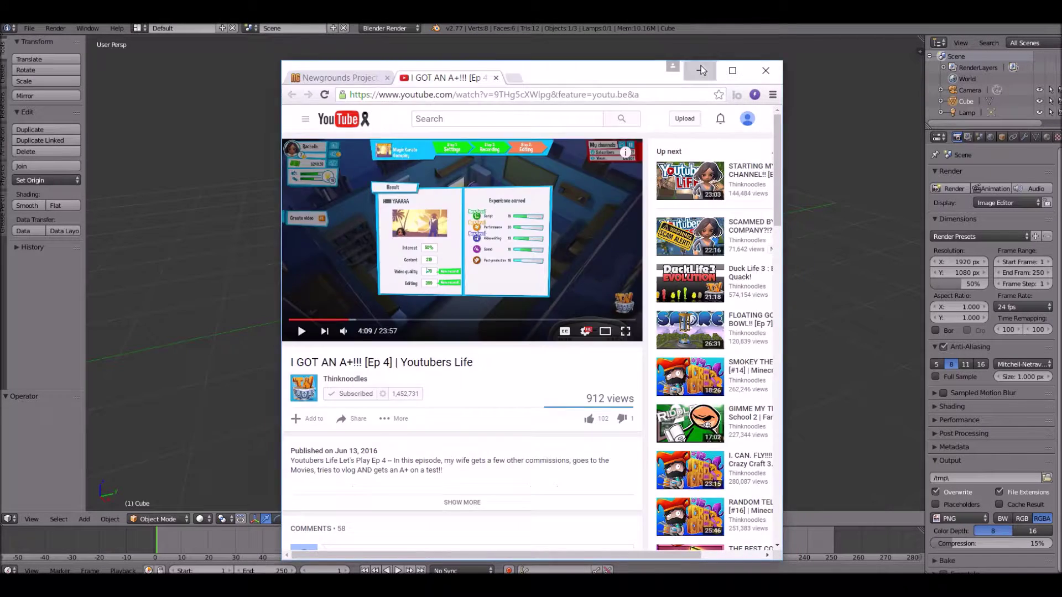
pyautogui.click(700, 67)
pyautogui.scroll(-5, 512, 304)
pyautogui.moveTo(512, 304); pyautogui.dragTo(633, 384, button='middle')
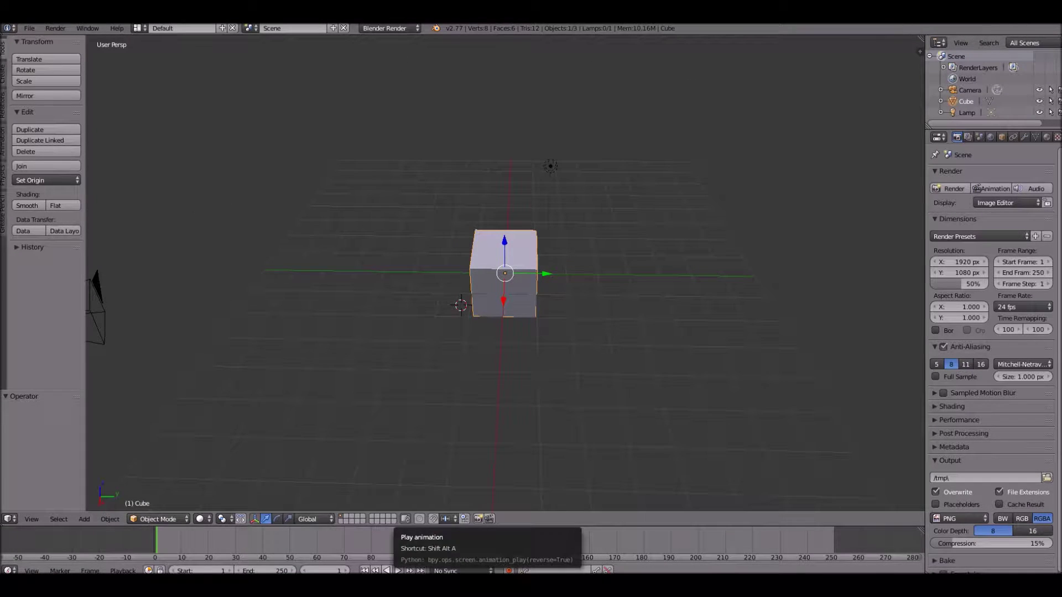
# Switch to the mineways downloads folder and launch Mineways.exe from it.
pyautogui.press('super')
pyautogui.moveTo(388, 585)
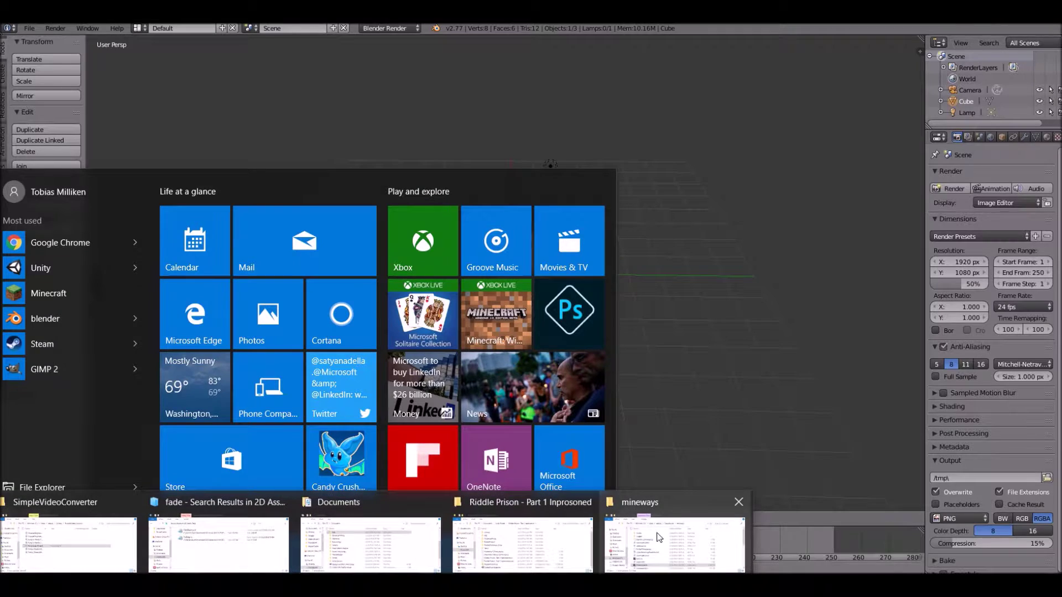
pyautogui.click(660, 537)
pyautogui.doubleClick(164, 248)
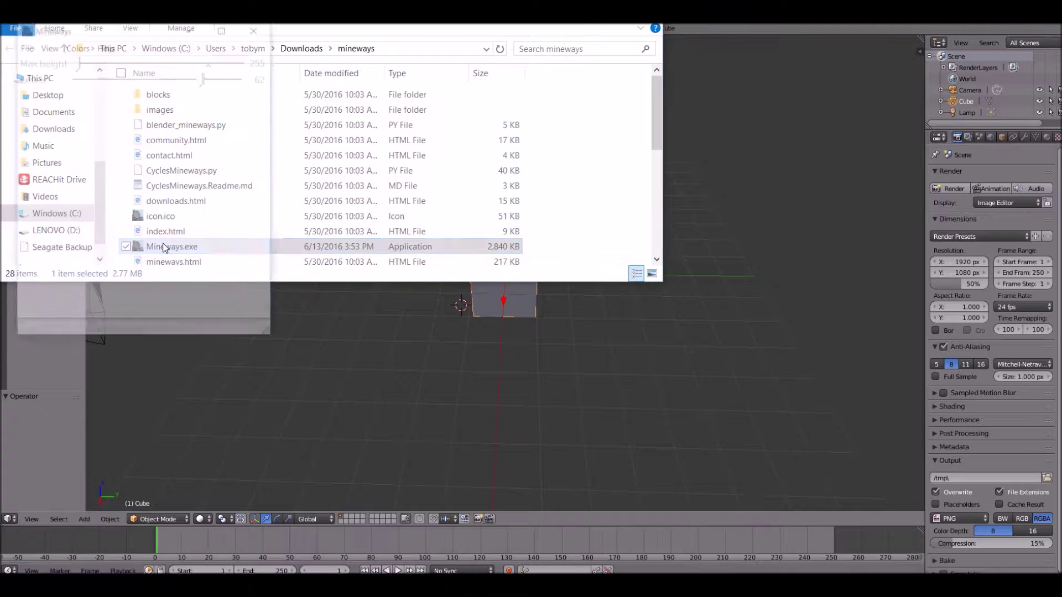
pyautogui.click(718, 482)
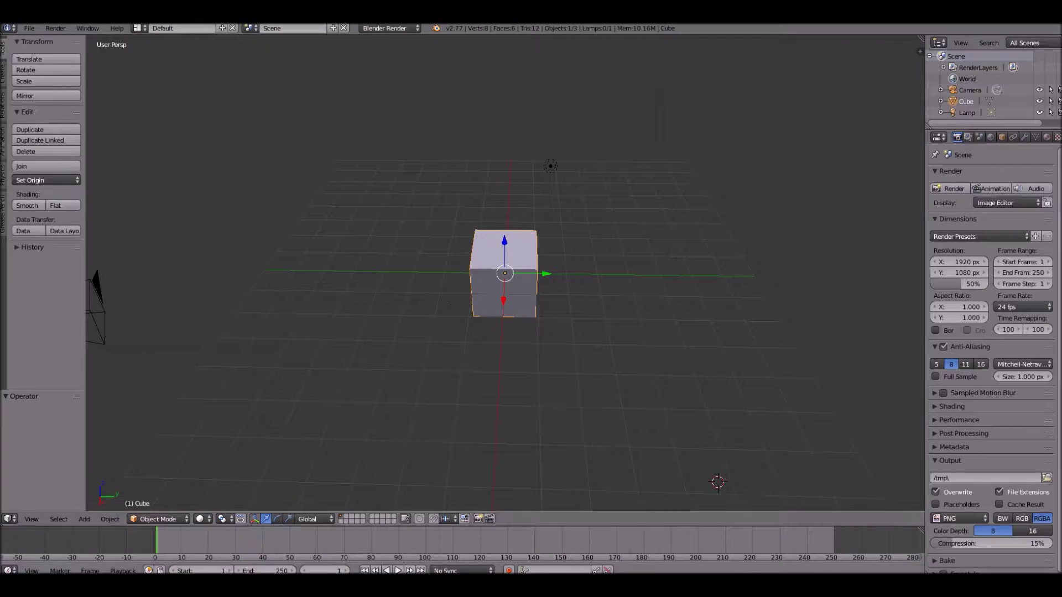
# Switch to Minecraft 1.9.4 and fly around the orange Blender logo build to examine it, then leave the game.
pyautogui.hotkey('alt', 'Tab')
pyautogui.click(505, 281)
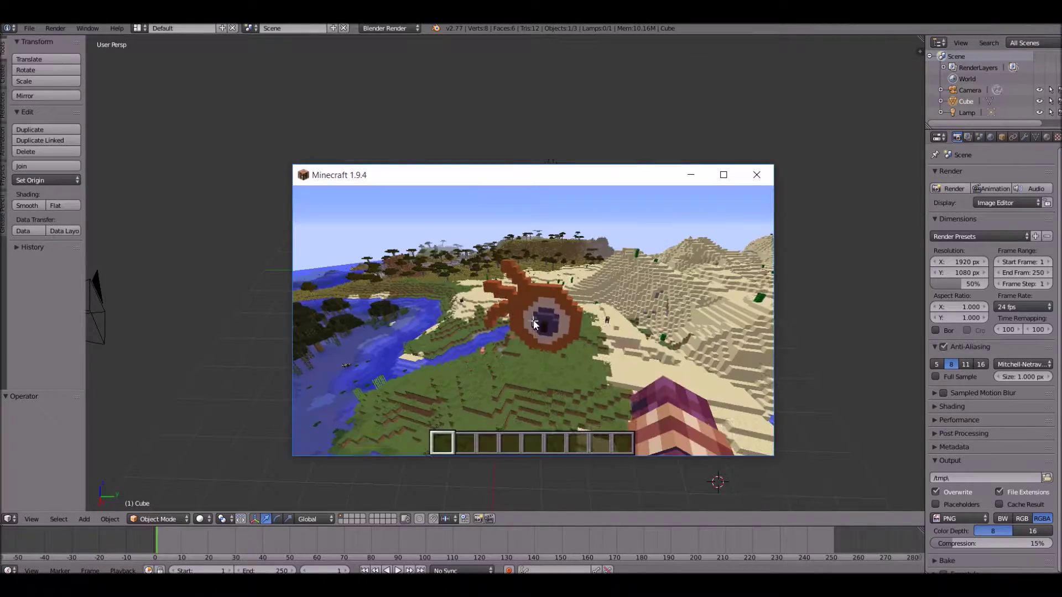
pyautogui.press('w')
pyautogui.press('d')
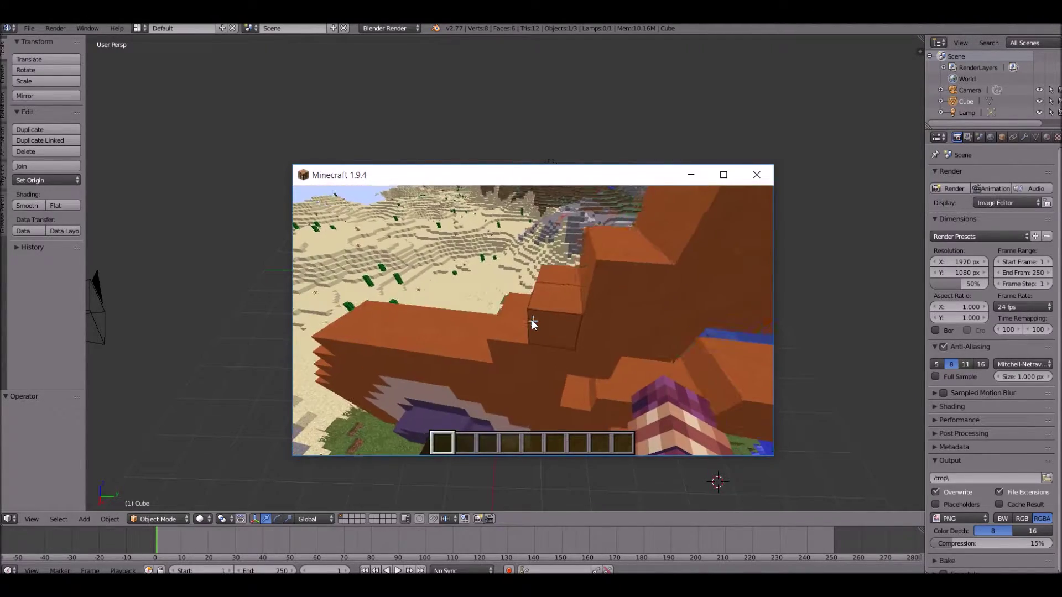
pyautogui.press('Escape')
pyautogui.click(575, 382)
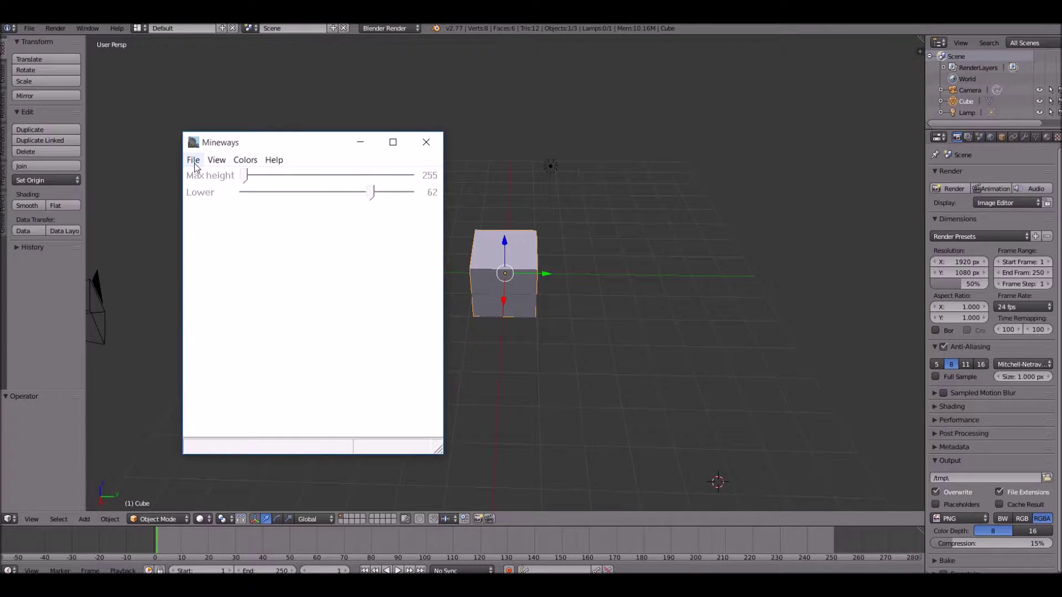
# Start opening a world file in Mineways and go to the %appdata% folder in the file browser.
pyautogui.click(195, 166)
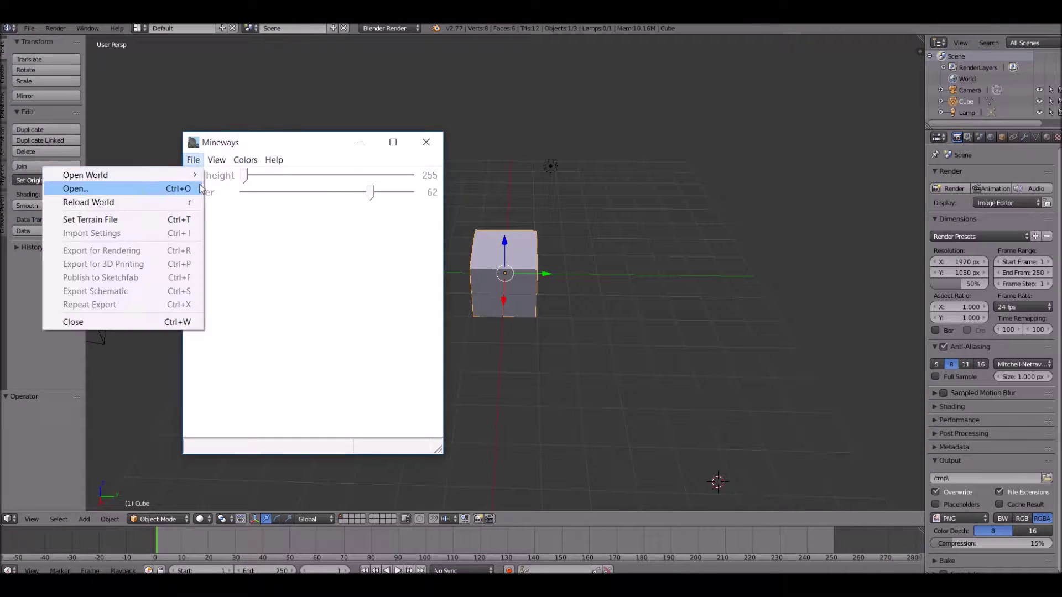
pyautogui.moveTo(134, 177)
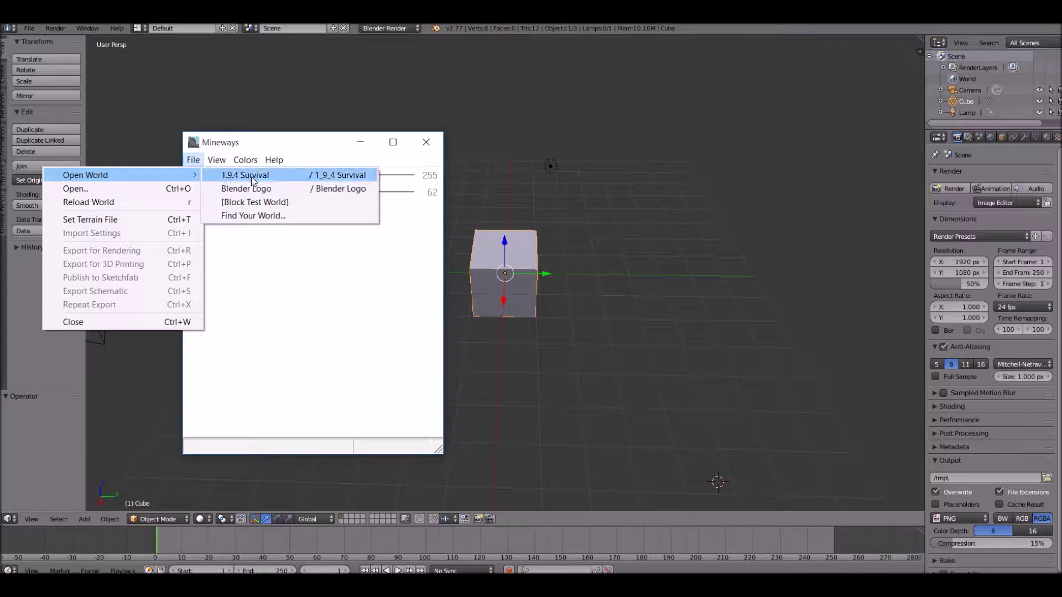
pyautogui.click(135, 189)
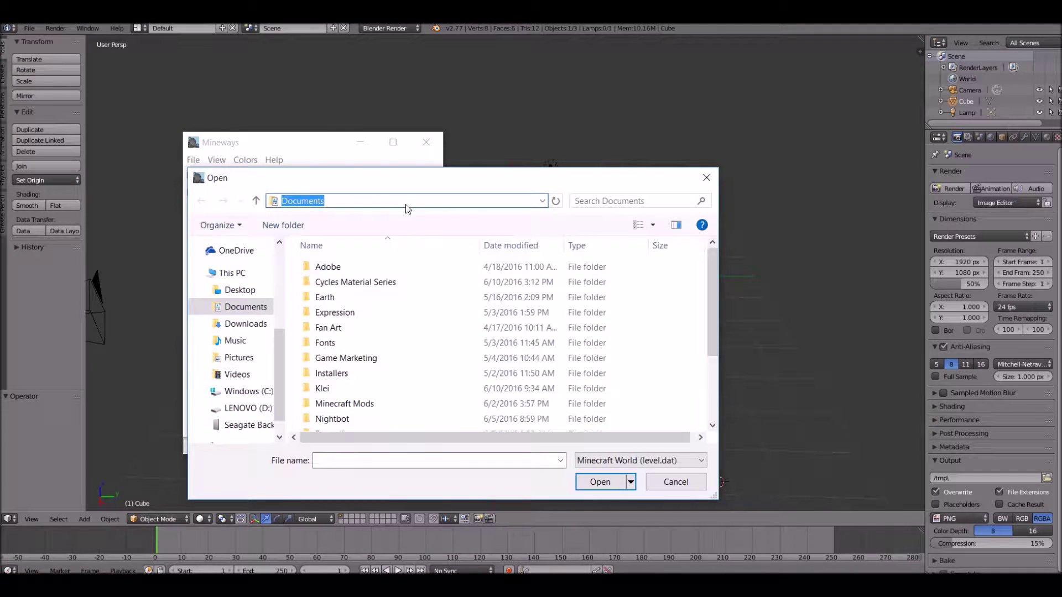
pyautogui.write('%')
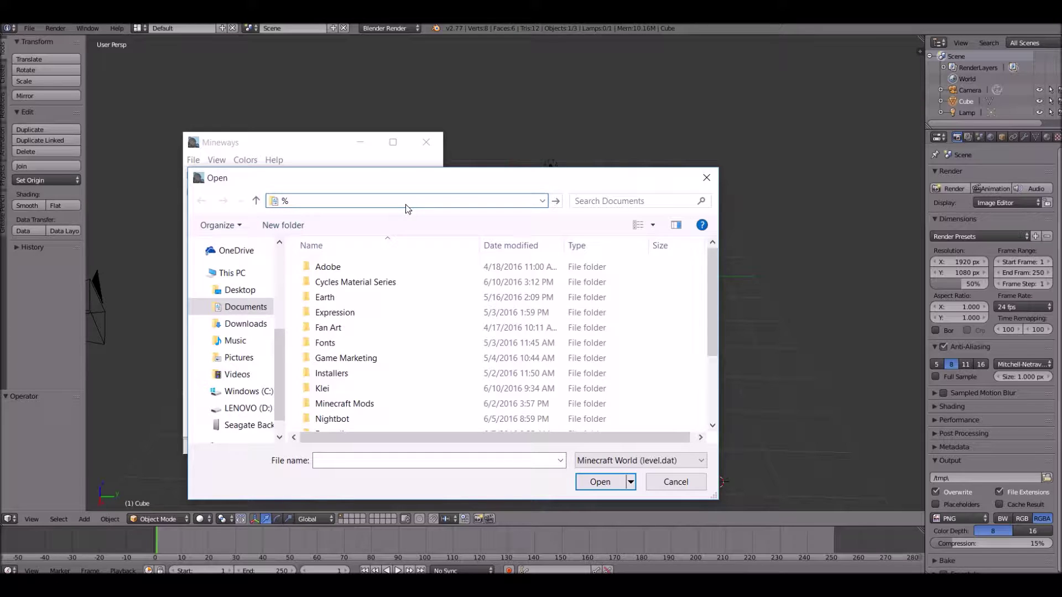
pyautogui.write('appdata%')
pyautogui.press('Return')
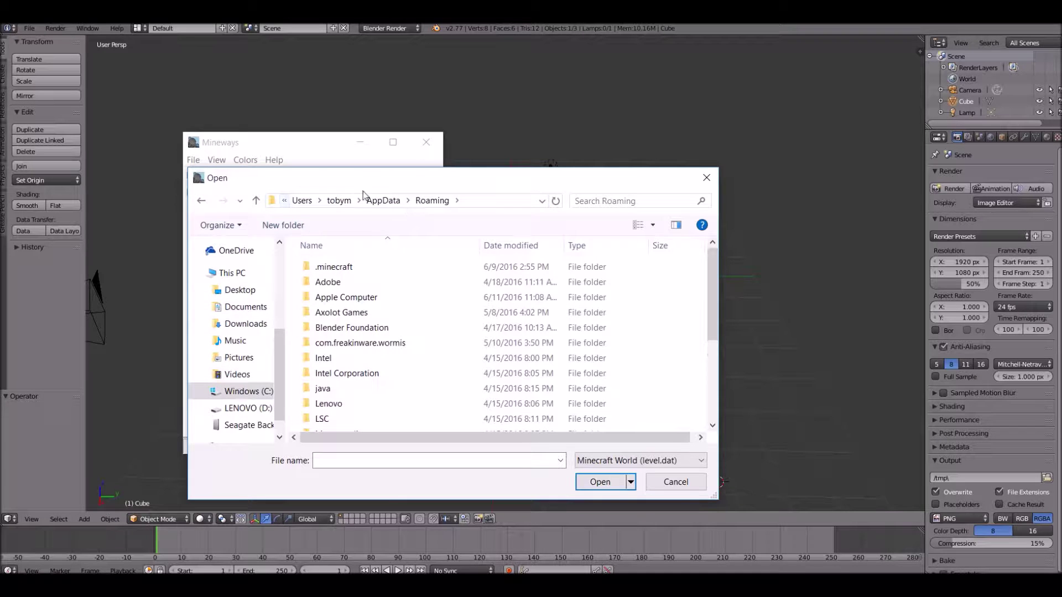
# Try to load level.dat from the Blender Logo world in the .minecraft saves folder, dismissing the error dialogs.
pyautogui.doubleClick(346, 267)
pyautogui.scroll(-2, 355, 333)
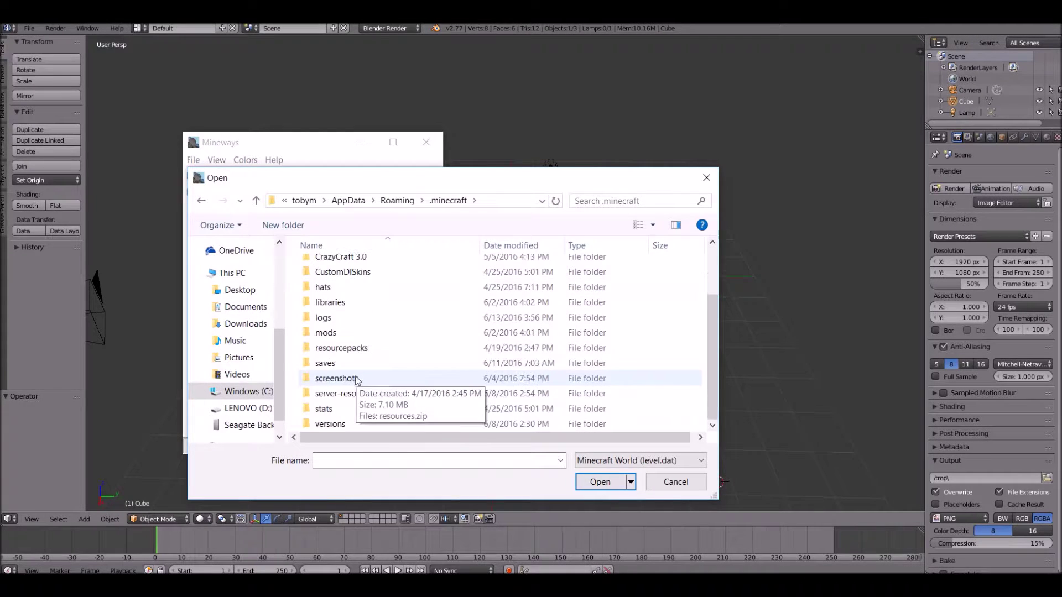
pyautogui.doubleClick(352, 372)
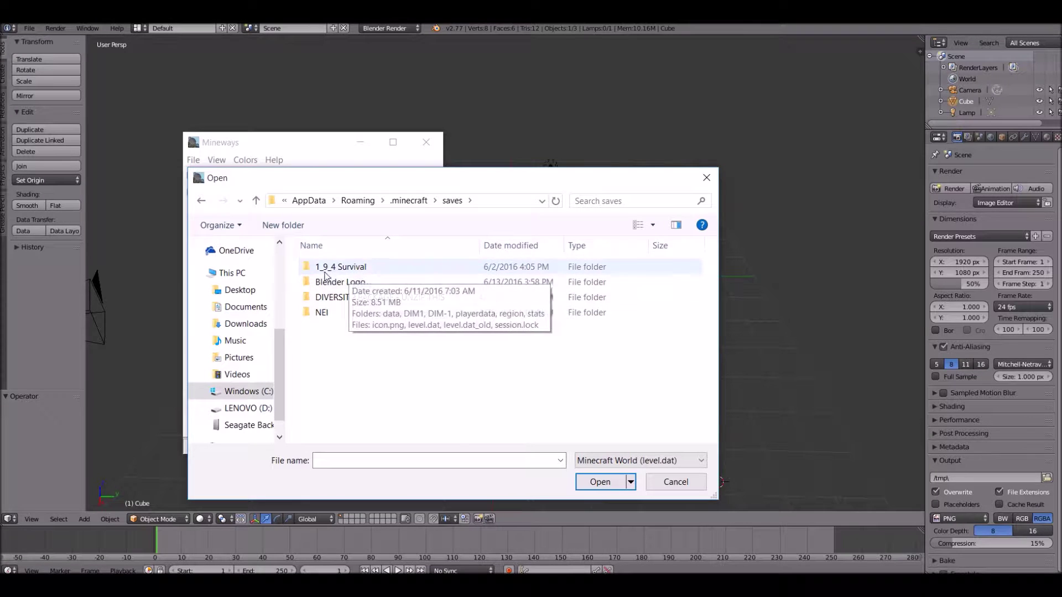
pyautogui.doubleClick(354, 283)
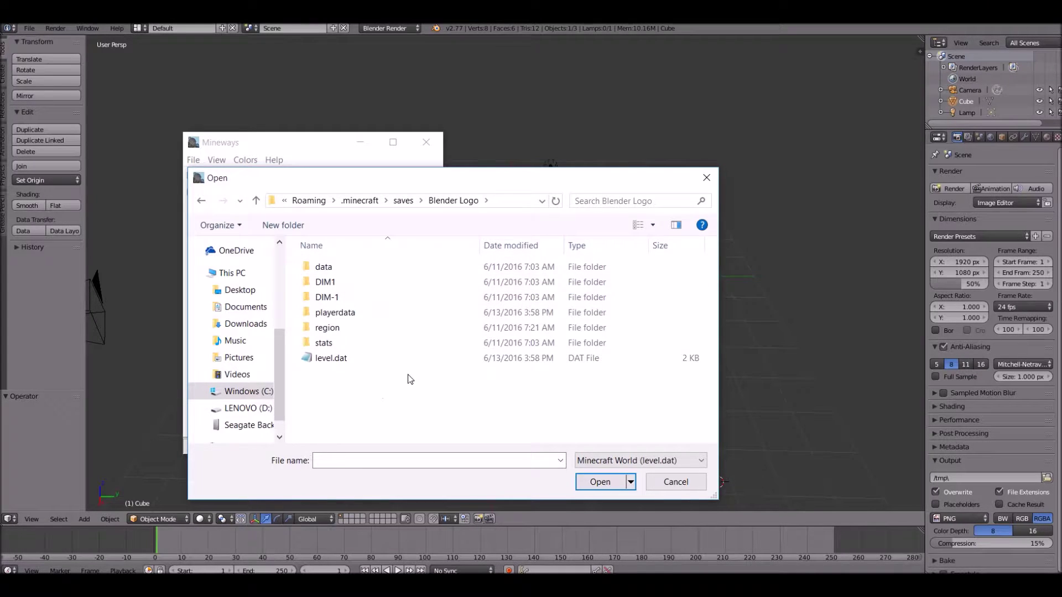
pyautogui.click(411, 358)
pyautogui.click(603, 483)
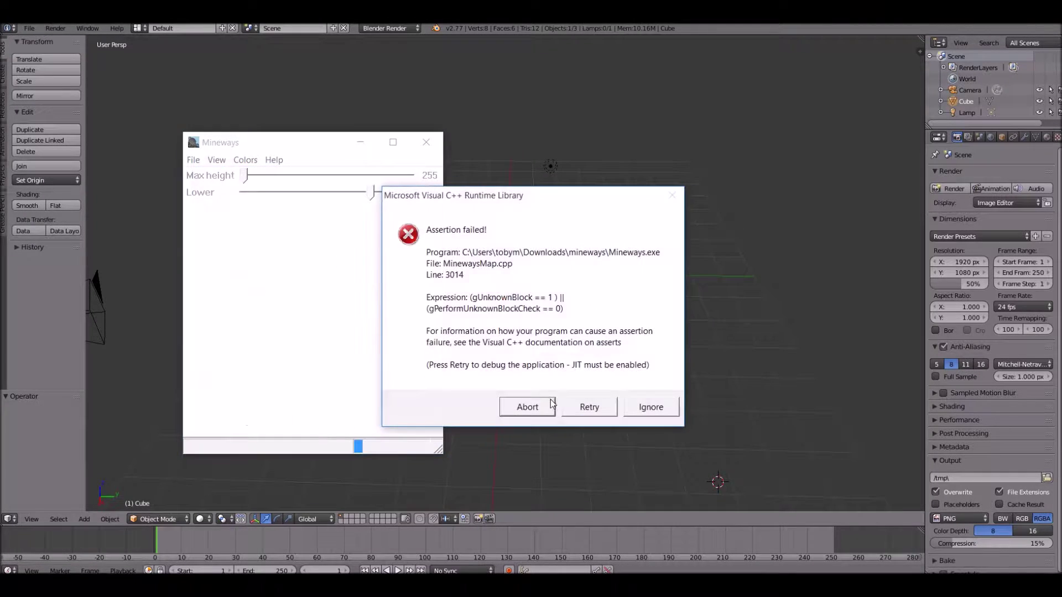
pyautogui.click(584, 408)
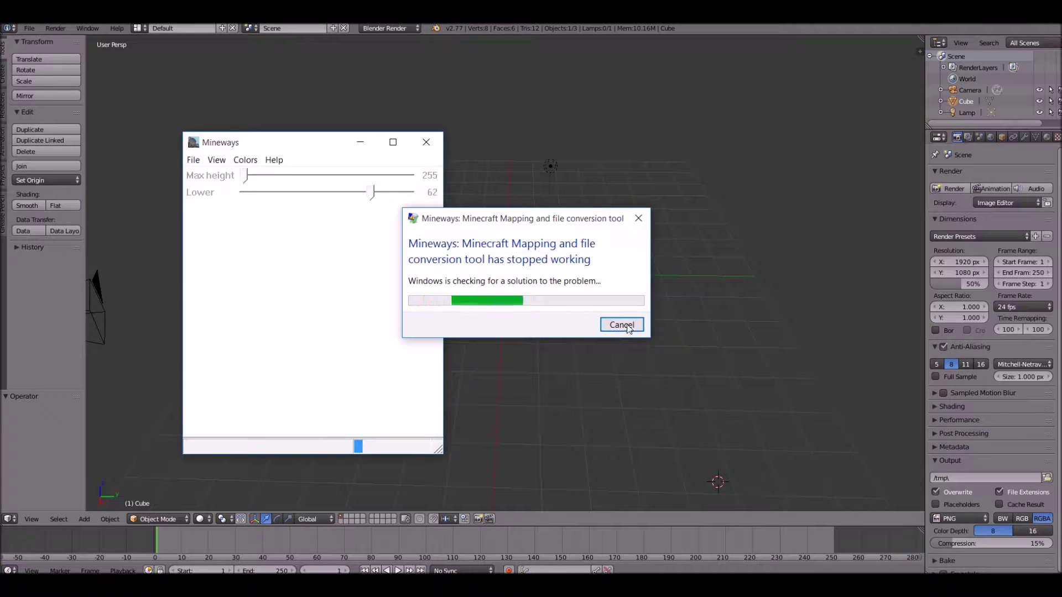
pyautogui.click(628, 327)
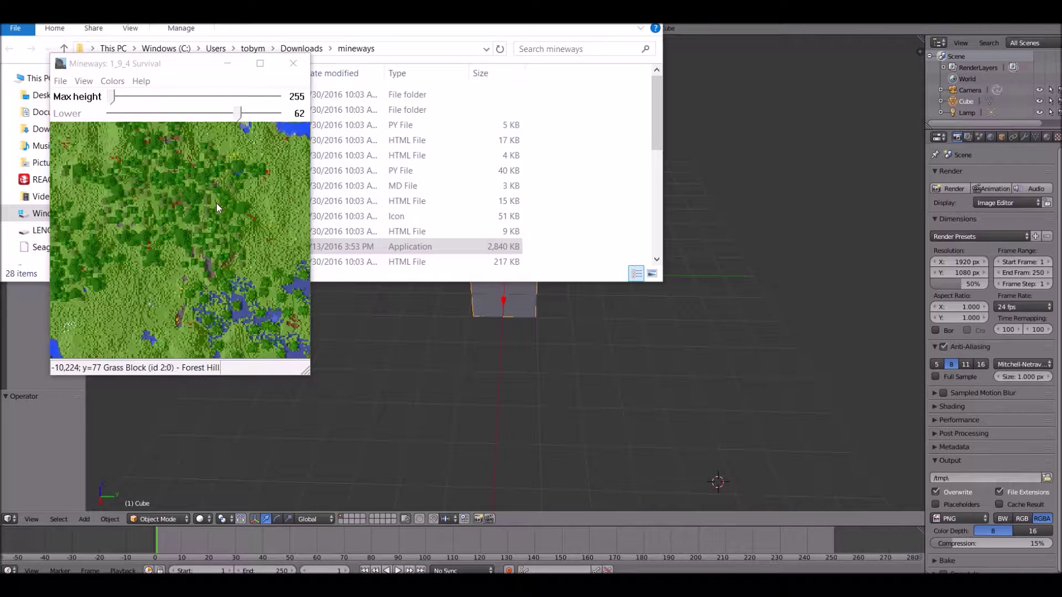
# Select a trial area beside the swamp on the 1_9_4 Survival map and turn off the lower-depth autocorrection.
pyautogui.scroll(3, 217, 205)
pyautogui.middleClick(210, 223)
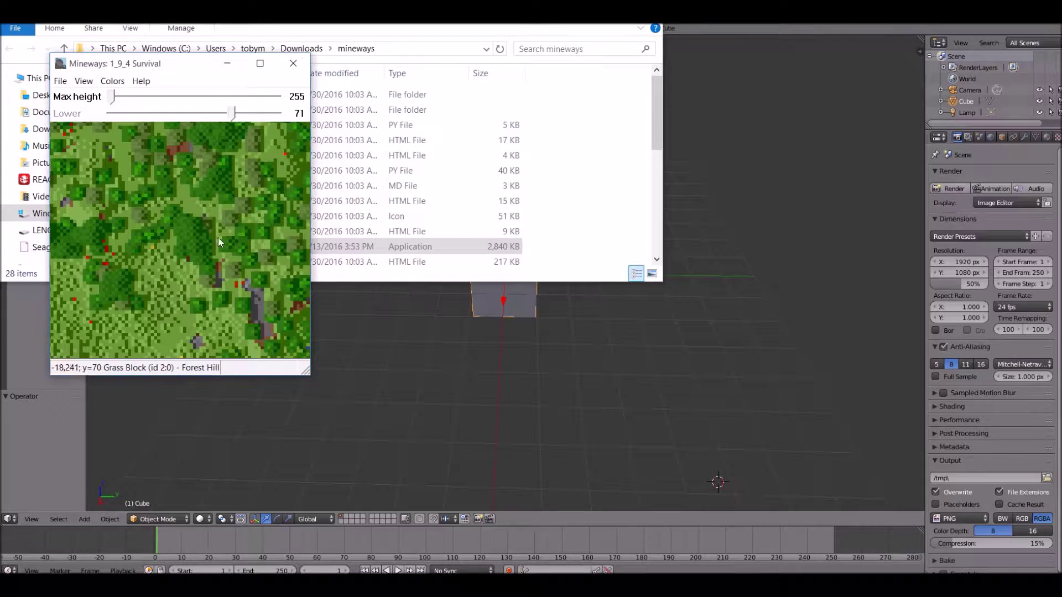
pyautogui.scroll(-3, 219, 242)
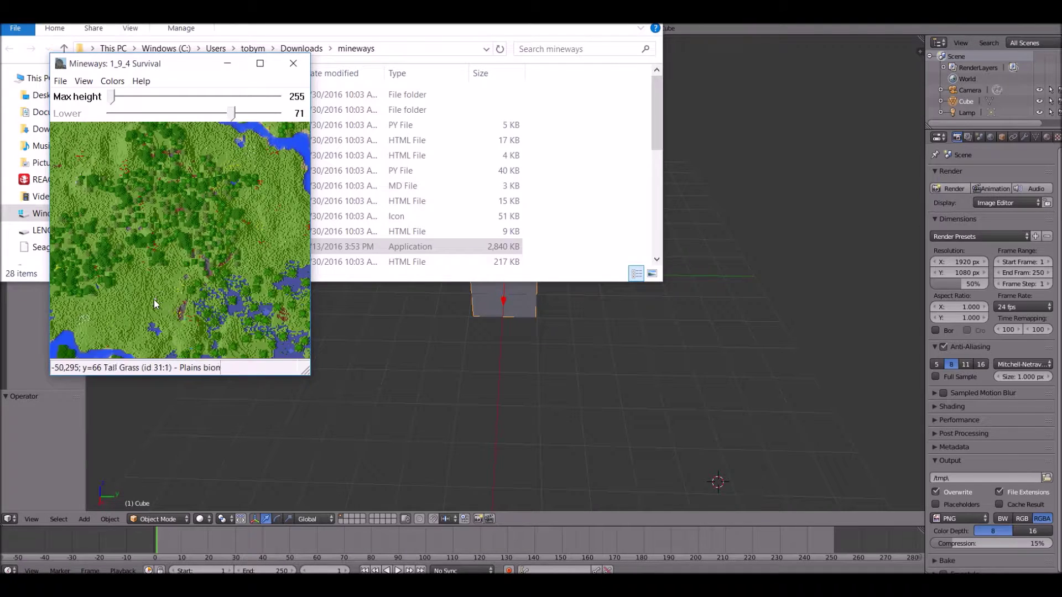
pyautogui.scroll(-3, 161, 303)
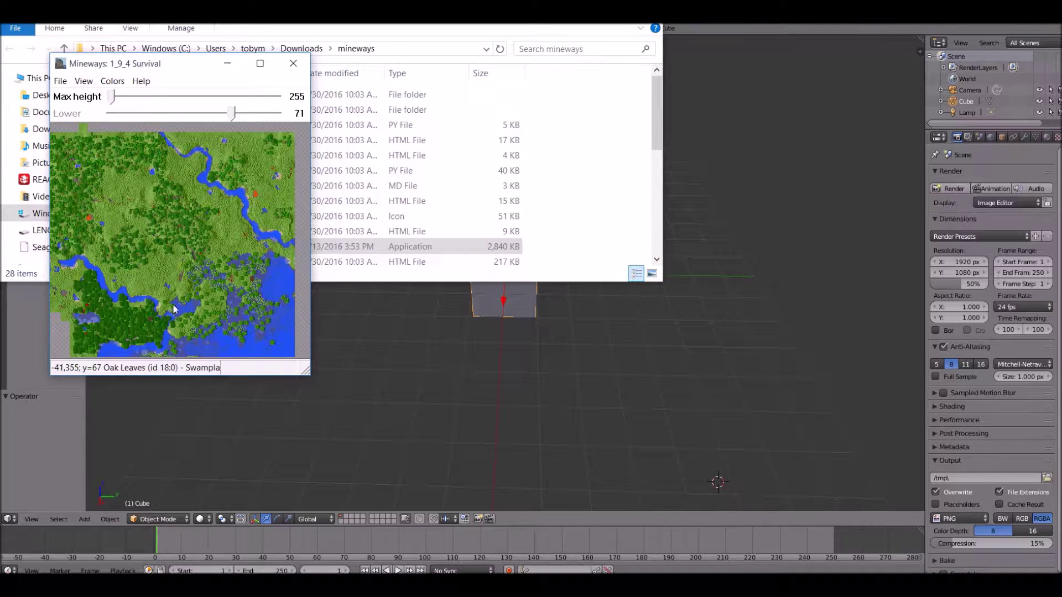
pyautogui.moveTo(173, 305); pyautogui.dragTo(201, 271, button='right')
pyautogui.scroll(5, 201, 283)
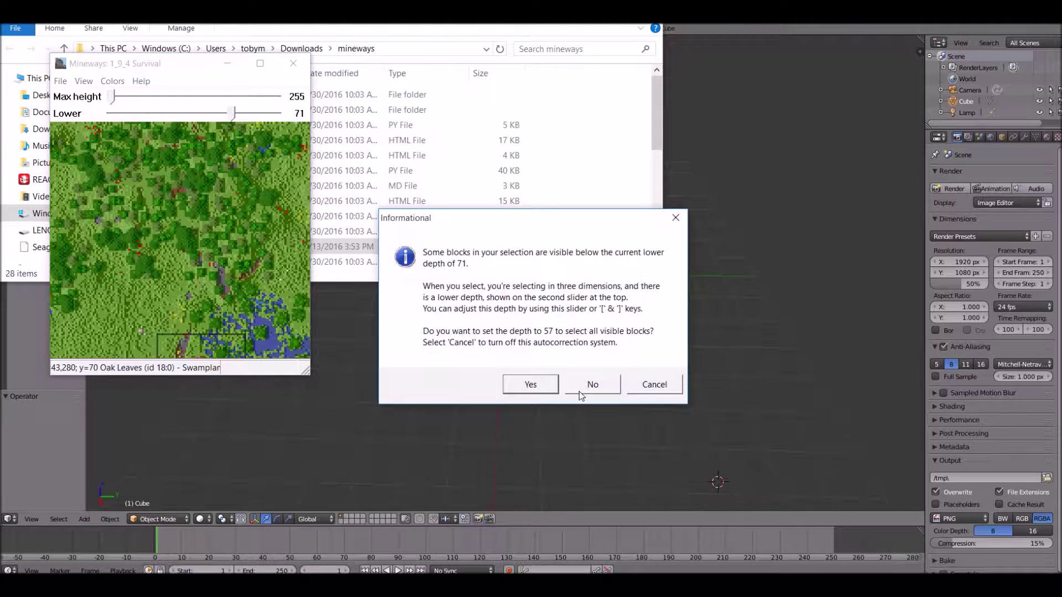
pyautogui.click(662, 386)
# Select a rectangular map area from about X -134, Z 159 to X -67, Z 232 as the export region.
pyautogui.scroll(-4, 180, 282)
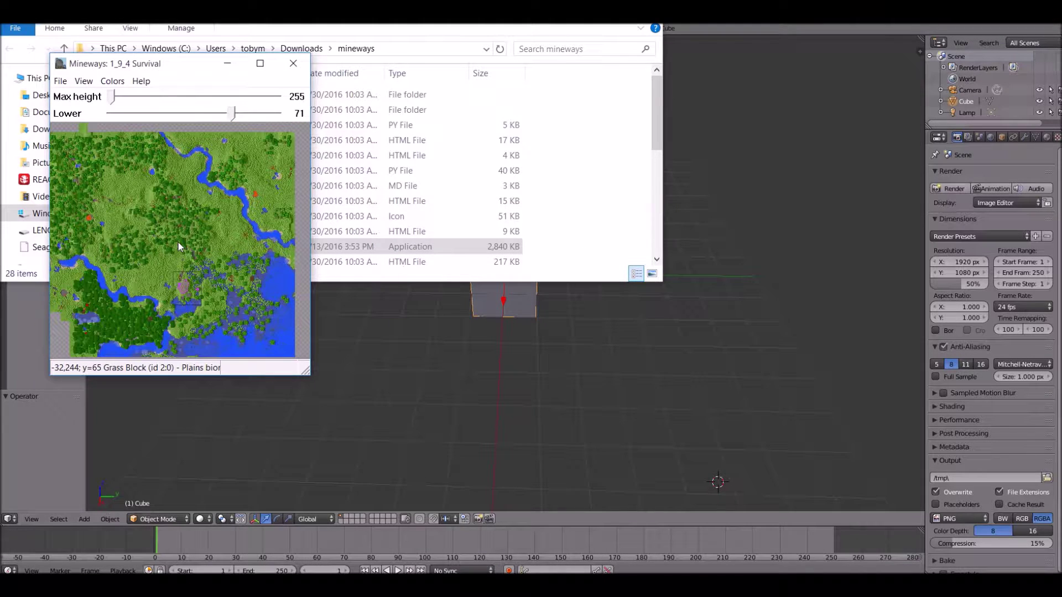
pyautogui.scroll(3, 178, 243)
pyautogui.scroll(-1, 179, 242)
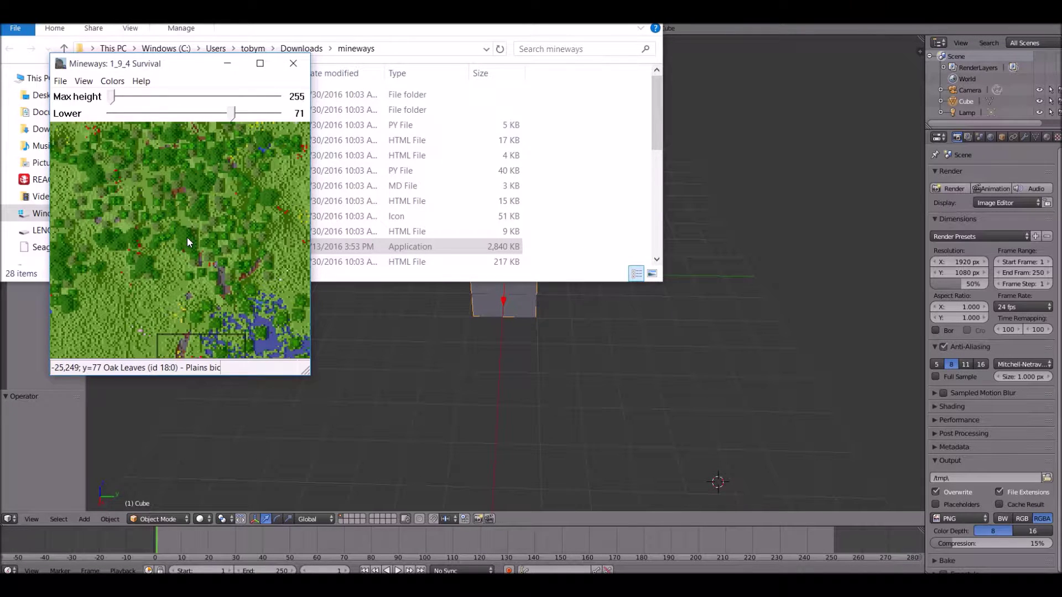
pyautogui.scroll(-1, 188, 233)
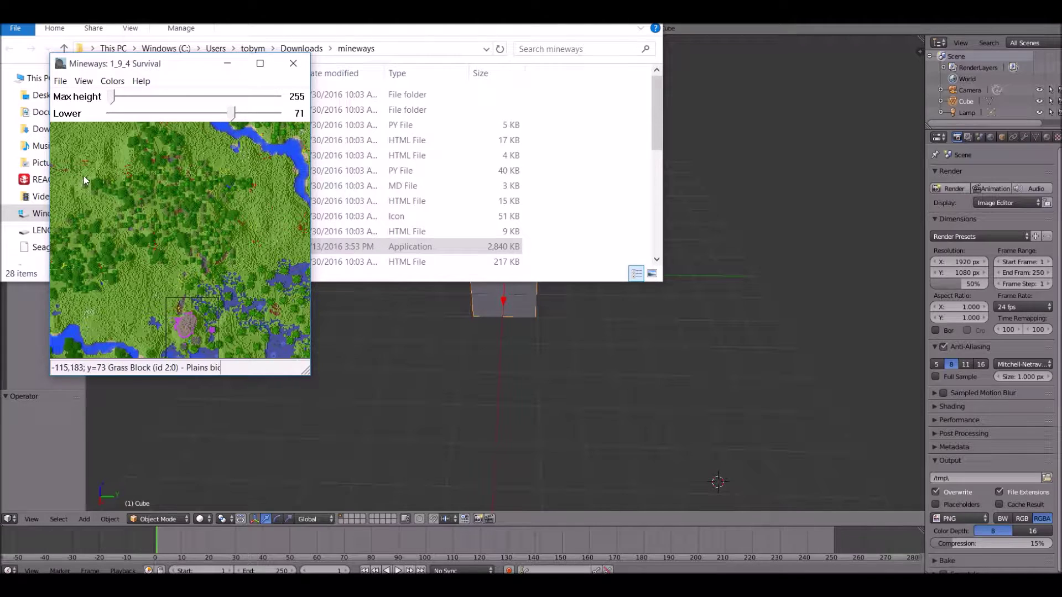
pyautogui.moveTo(69, 153); pyautogui.dragTo(138, 228)
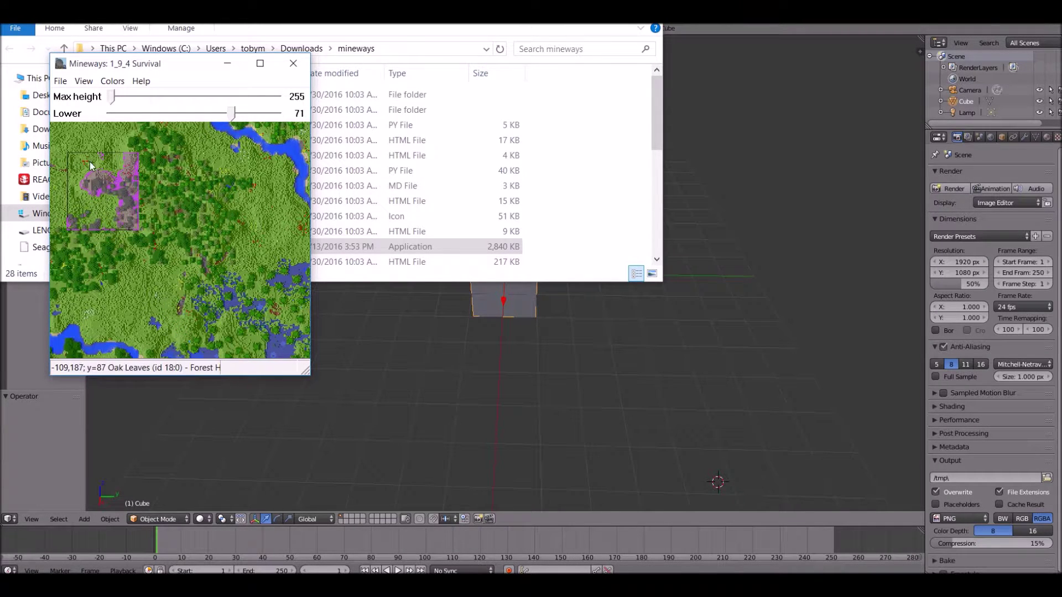
# Export the selection for rendering as an absolute Wavefront OBJ named MinecraftWorld in the Documents folder.
pyautogui.click(63, 86)
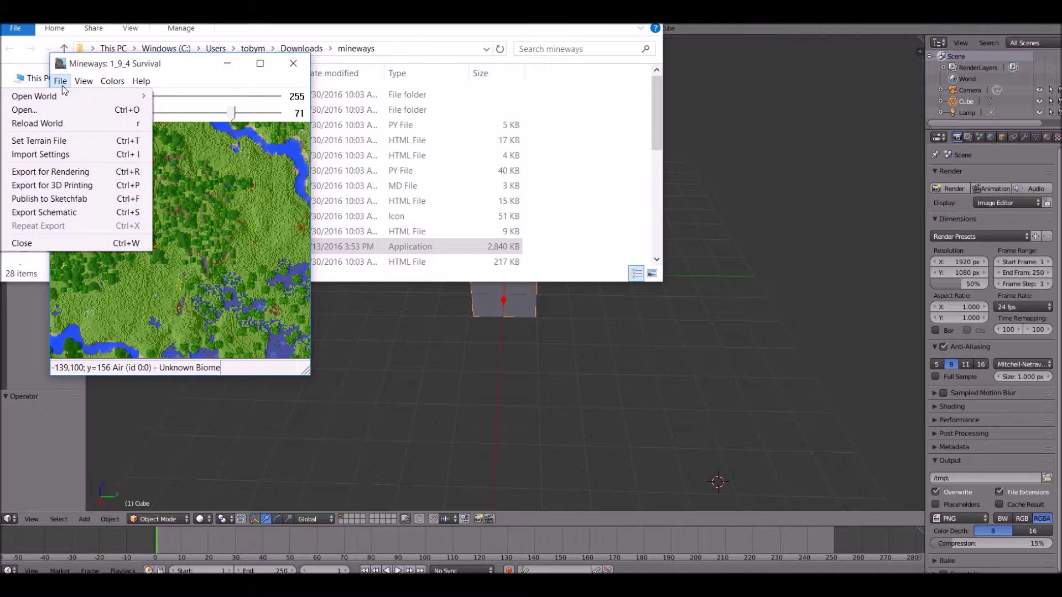
pyautogui.click(66, 172)
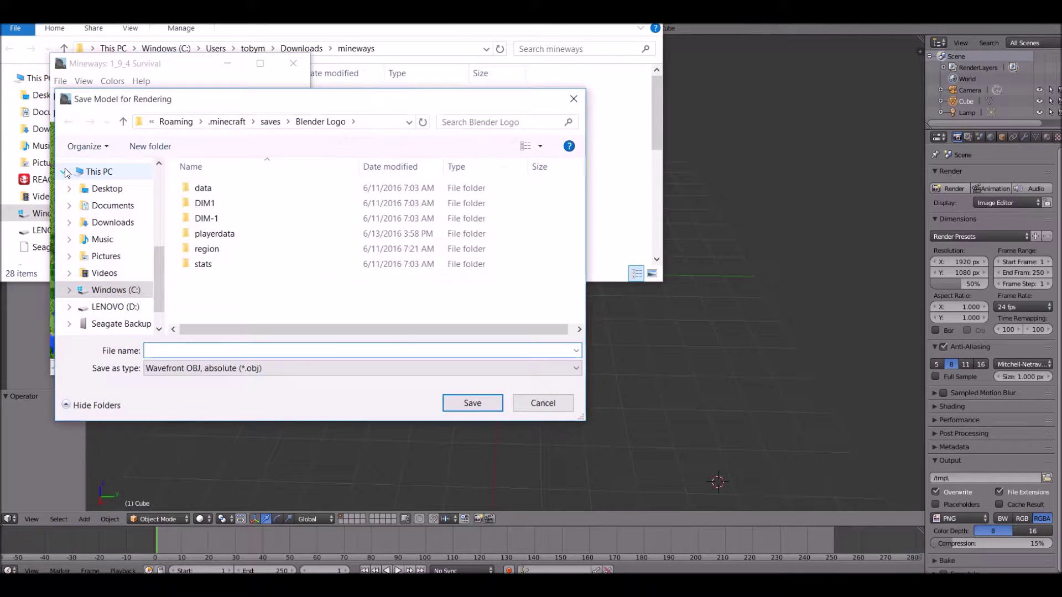
pyautogui.press('capslock')
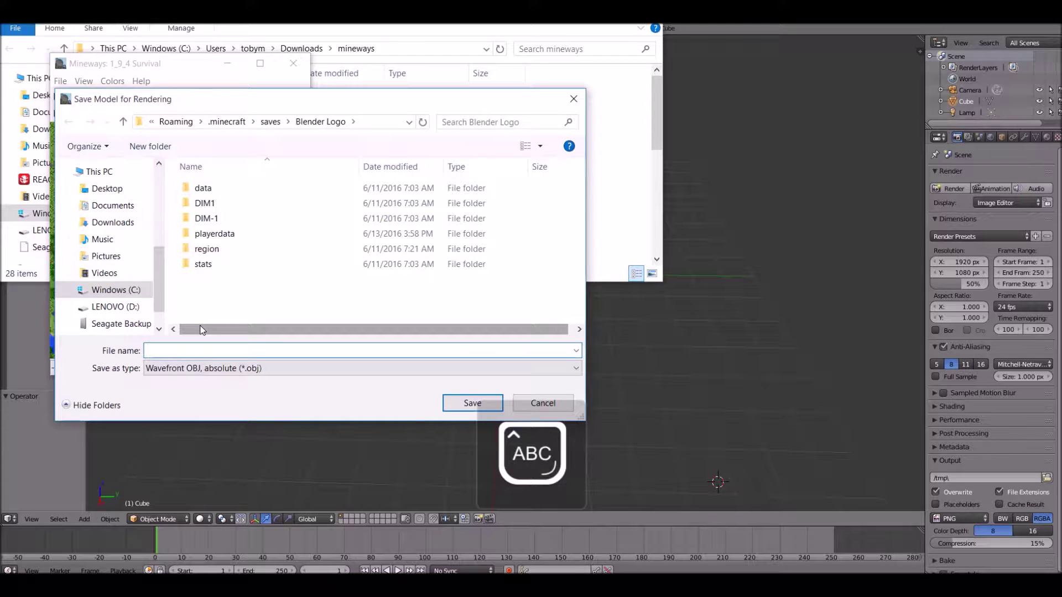
pyautogui.click(113, 205)
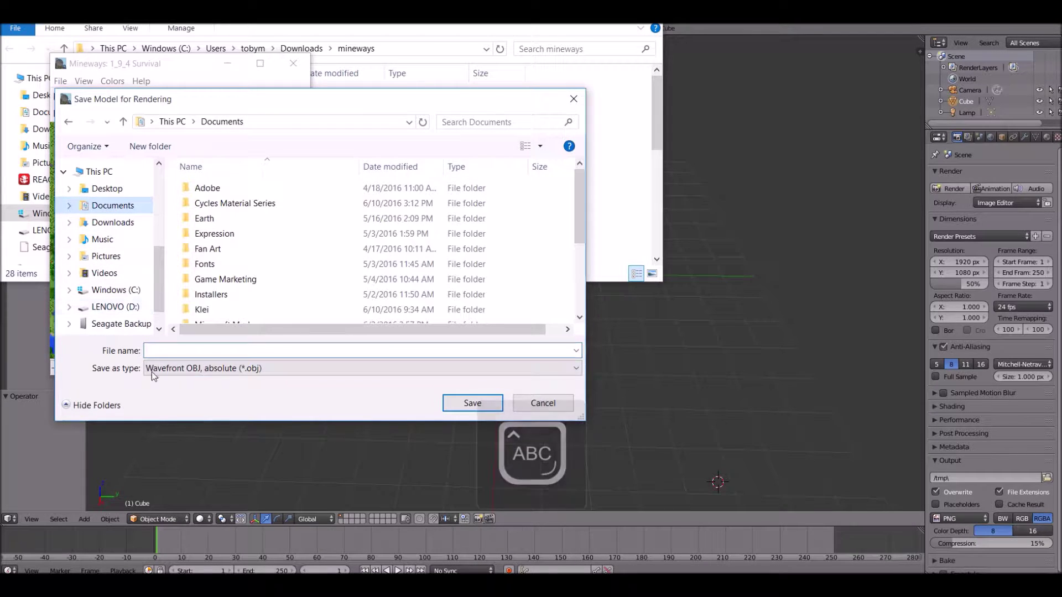
pyautogui.click(176, 351)
pyautogui.press('capslock')
pyautogui.write('Minecraft')
pyautogui.press('capslock')
pyautogui.write('W')
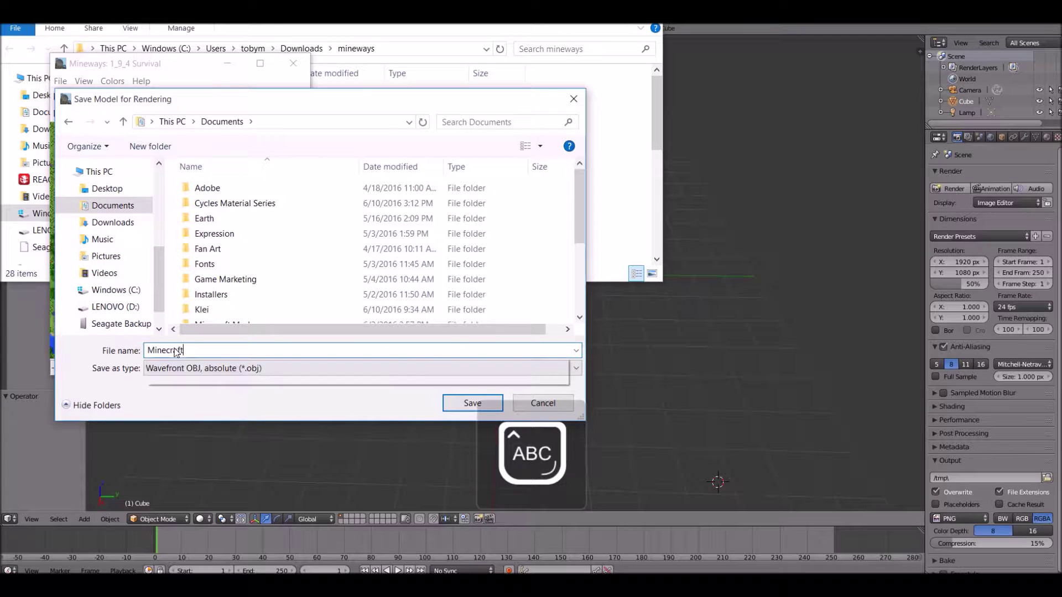
pyautogui.press('capslock')
pyautogui.write('orld')
pyautogui.press('Return')
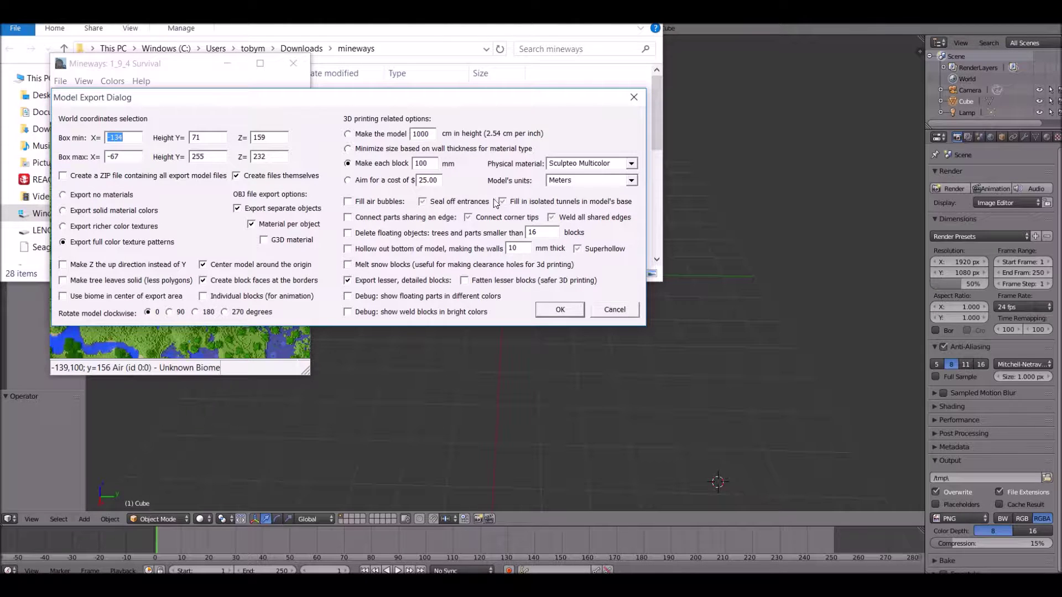
# Accept the model export options to write the files, and switch back to Blender.
pyautogui.click(375, 204)
pyautogui.click(559, 310)
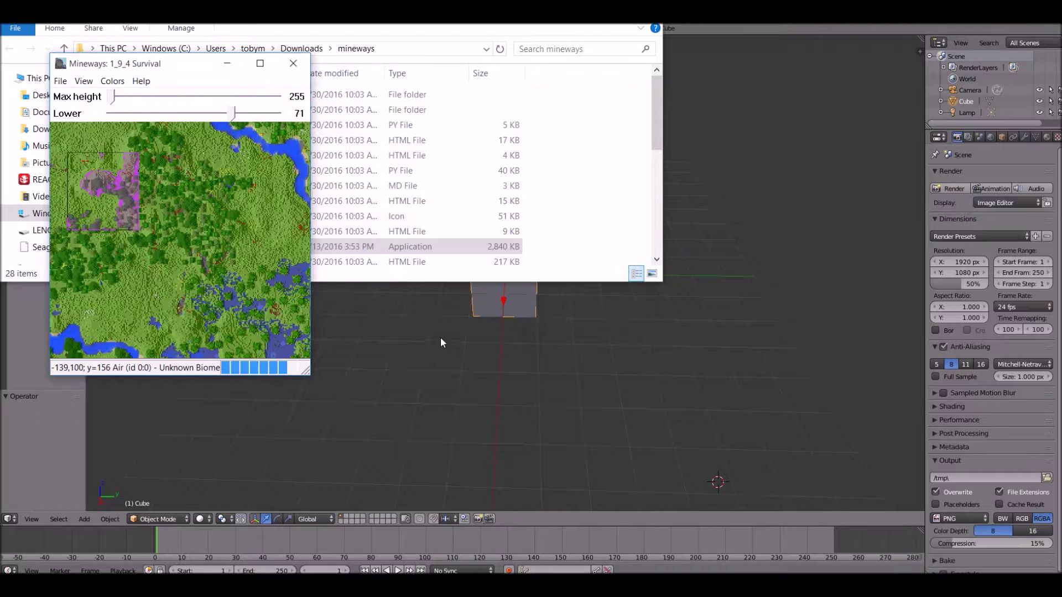
pyautogui.click(341, 374)
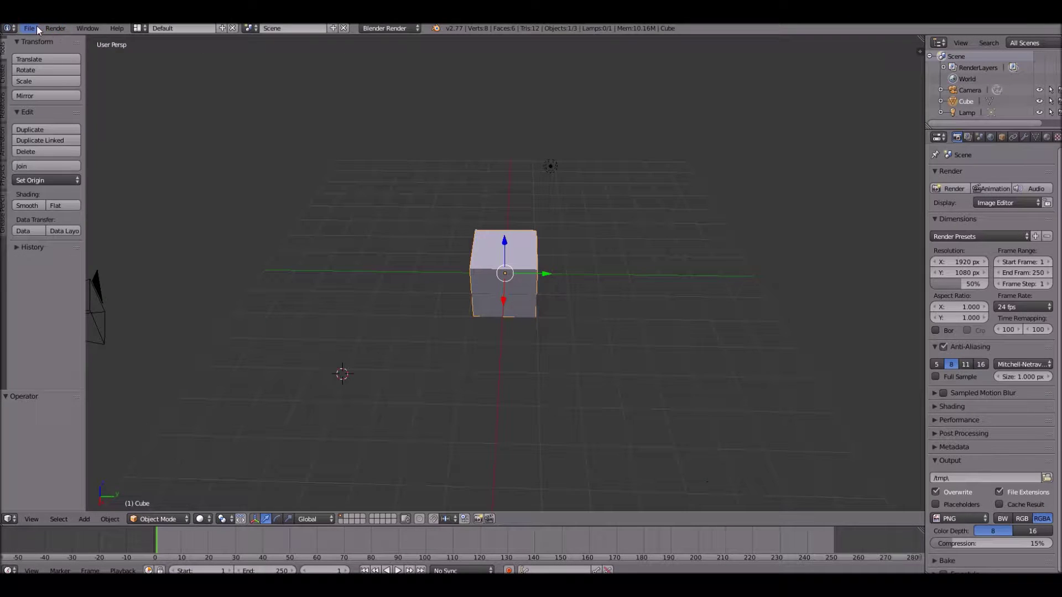
# Import the Wavefront OBJ file MinecraftWorld.obj from the Documents folder with the default import settings.
pyautogui.click(34, 27)
pyautogui.moveTo(52, 232)
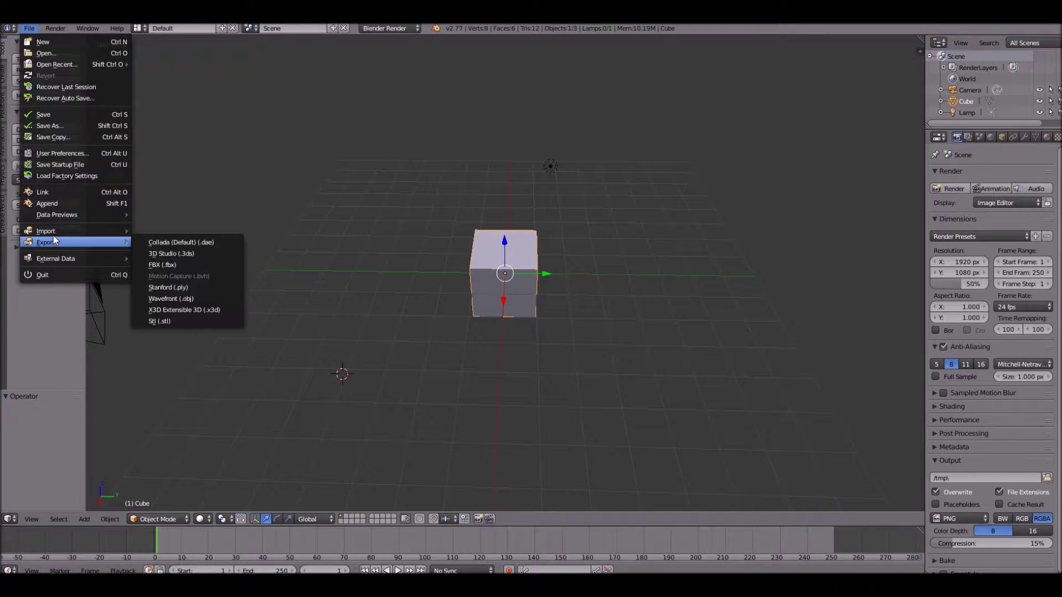
pyautogui.click(204, 287)
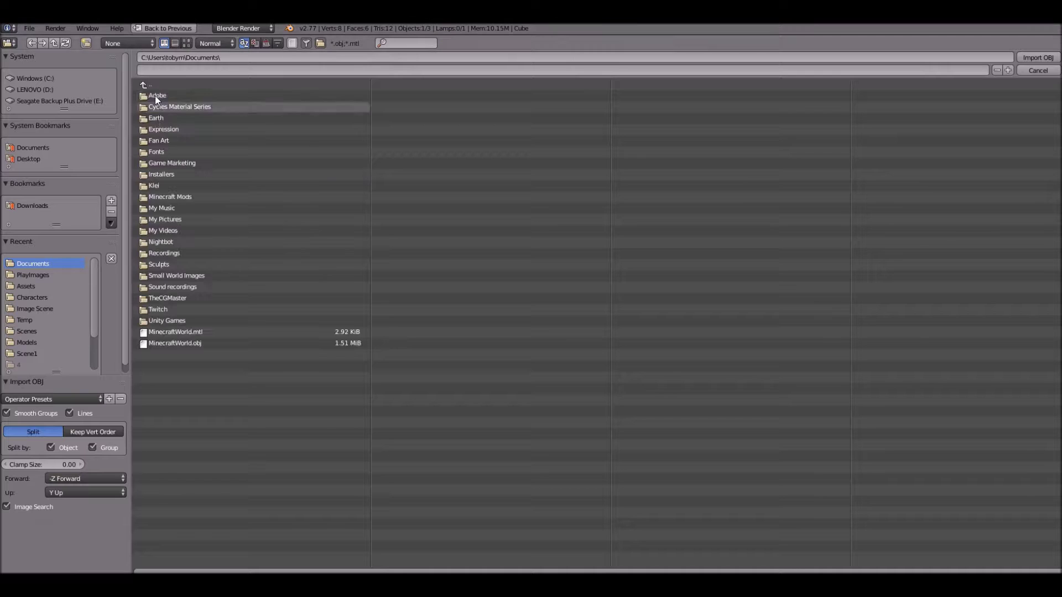
pyautogui.click(186, 343)
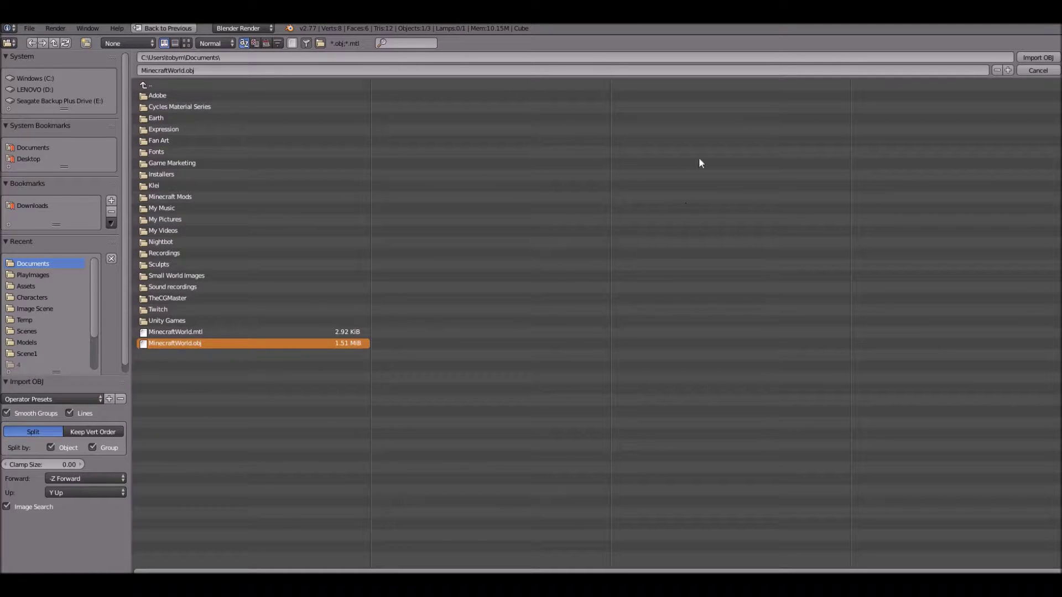
pyautogui.click(1054, 58)
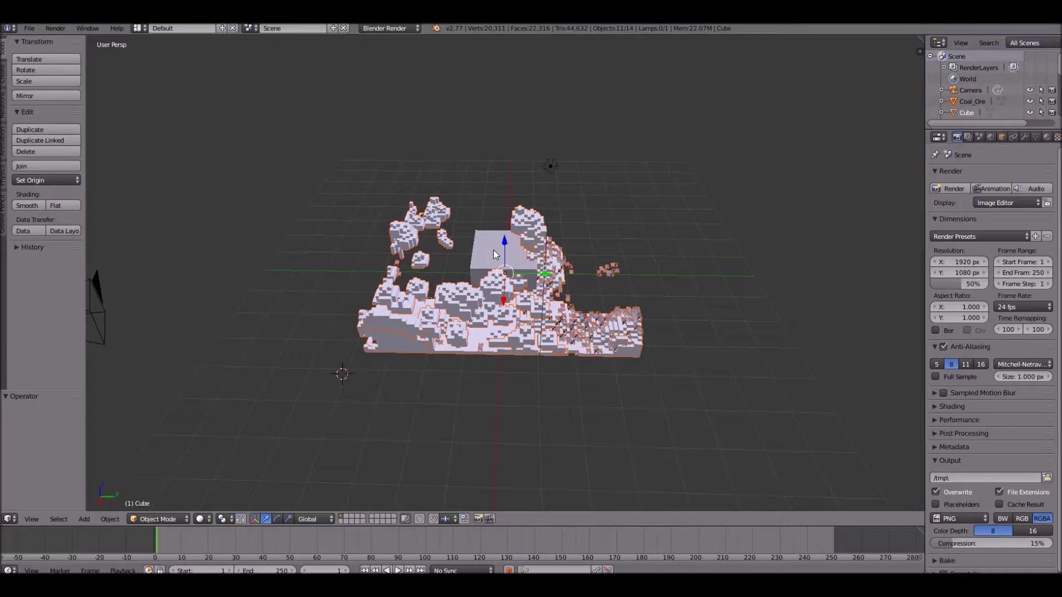
# Delete the default cube from the middle of the imported world and deselect everything.
pyautogui.scroll(8, 496, 248)
pyautogui.scroll(-3, 488, 371)
pyautogui.moveTo(486, 370); pyautogui.dragTo(652, 337, button='middle')
pyautogui.scroll(-3, 542, 230)
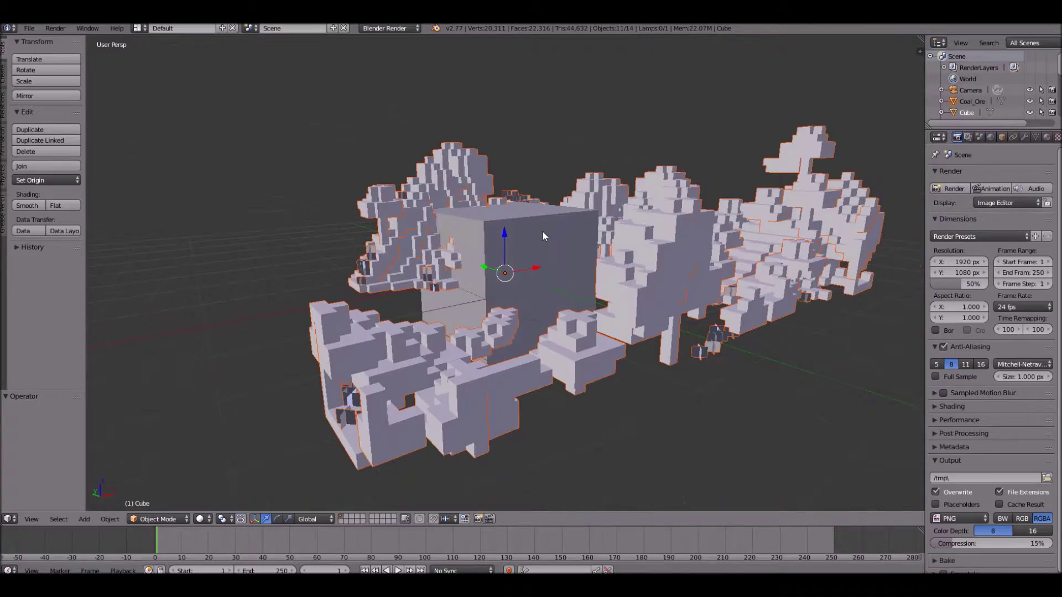
pyautogui.rightClick(542, 231)
pyautogui.press('x')
pyautogui.click(542, 231)
pyautogui.moveTo(542, 231); pyautogui.dragTo(531, 314, button='middle')
pyautogui.press('a')
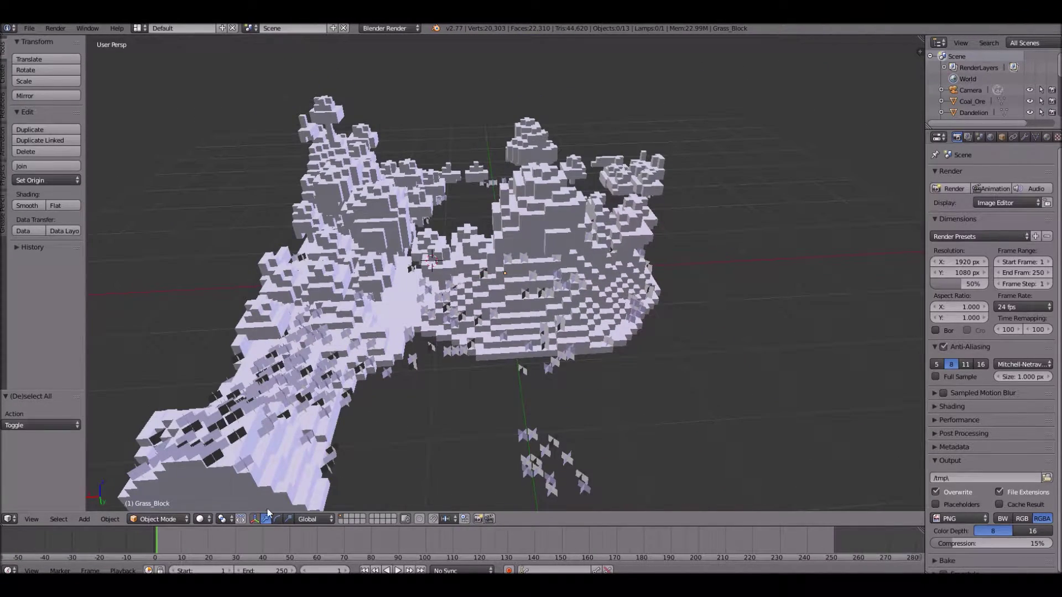
# Switch the viewport to Texture shading and look over the imported world from several sides.
pyautogui.click(201, 519)
pyautogui.click(221, 462)
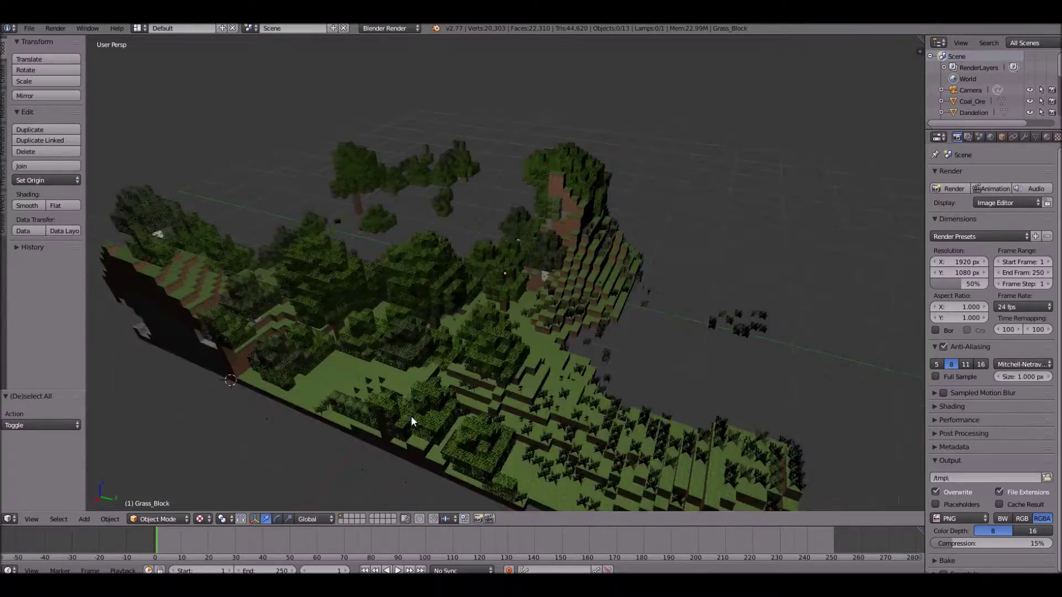
pyautogui.moveTo(412, 417); pyautogui.dragTo(364, 326, button='middle')
pyautogui.scroll(5, 522, 371)
pyautogui.moveTo(541, 319); pyautogui.dragTo(265, 264, button='middle')
pyautogui.scroll(-5, 283, 278)
pyautogui.scroll(5, 545, 279)
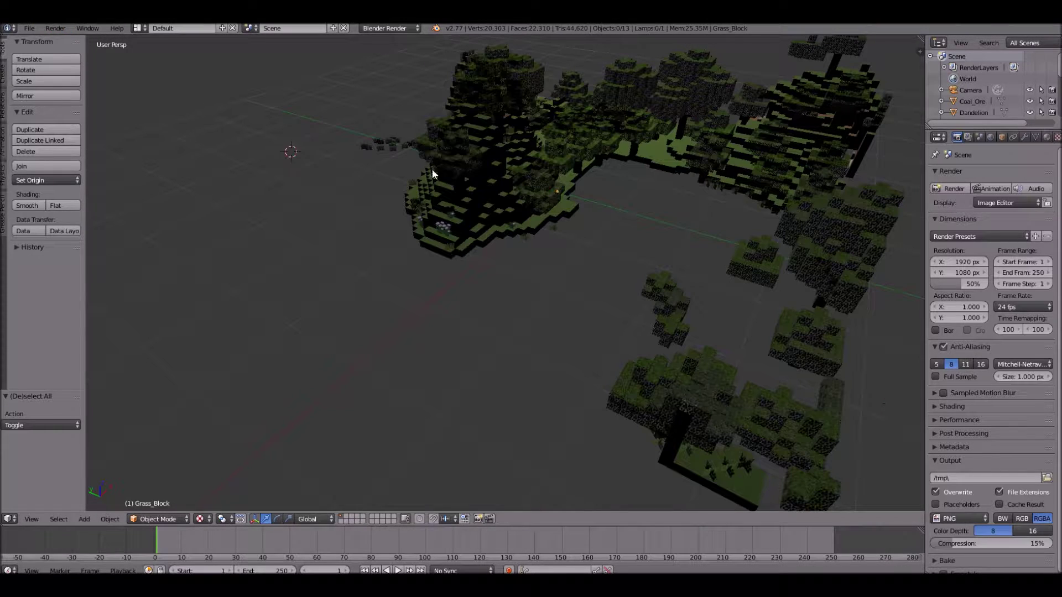
pyautogui.moveTo(433, 170); pyautogui.dragTo(536, 285, button='middle')
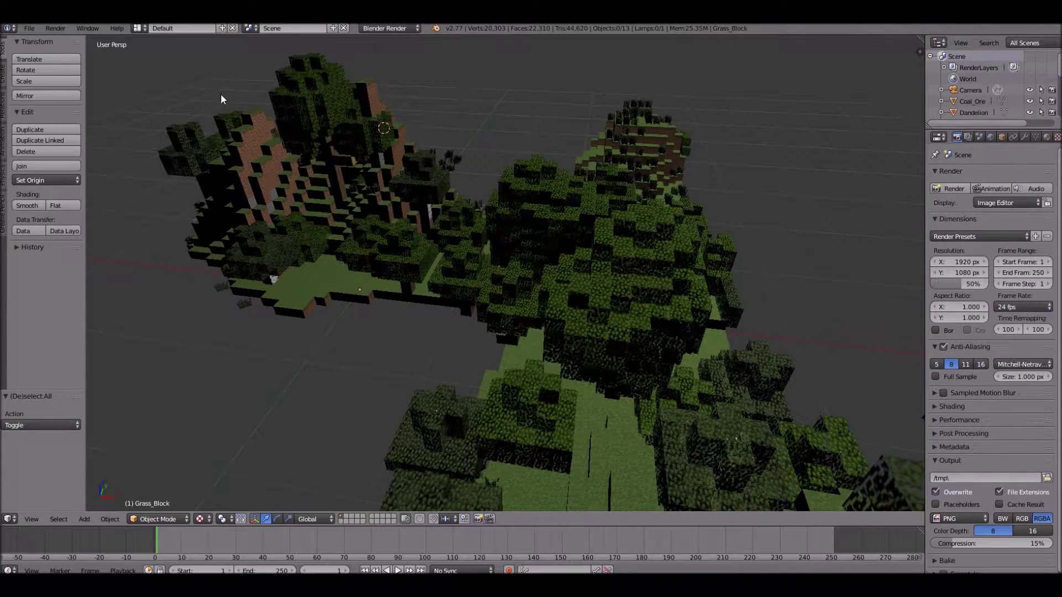
# Delete the lamp above the imported world.
pyautogui.scroll(-6, 546, 171)
pyautogui.rightClick(578, 142)
pyautogui.press('x')
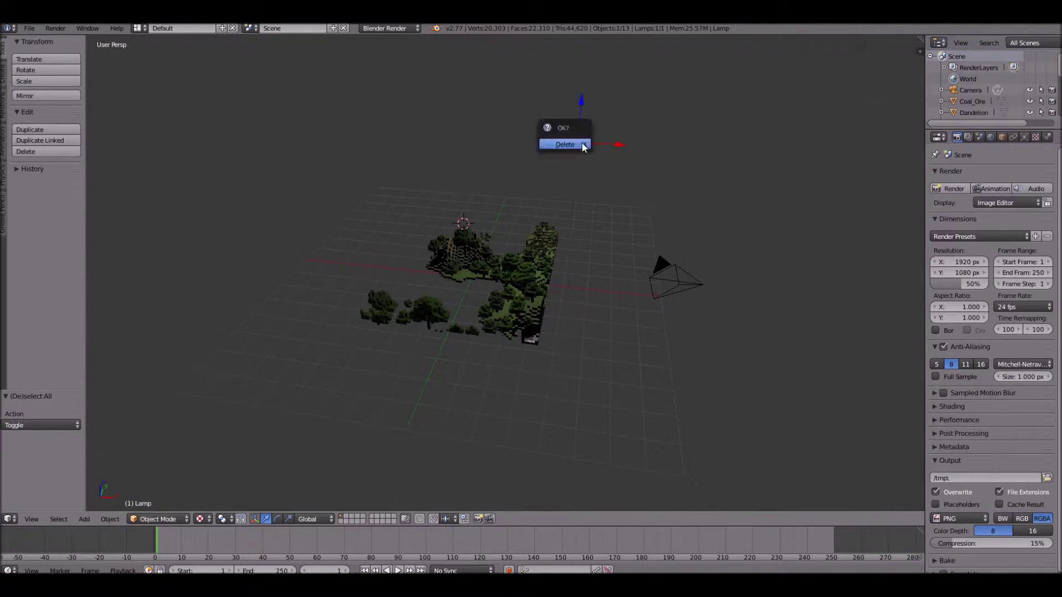
pyautogui.click(574, 145)
# Align the camera to a close view of the trees and trackball-rotate it by about 6.875° and -1.146°.
pyautogui.scroll(8, 570, 175)
pyautogui.moveTo(568, 190); pyautogui.dragTo(516, 225, button='middle')
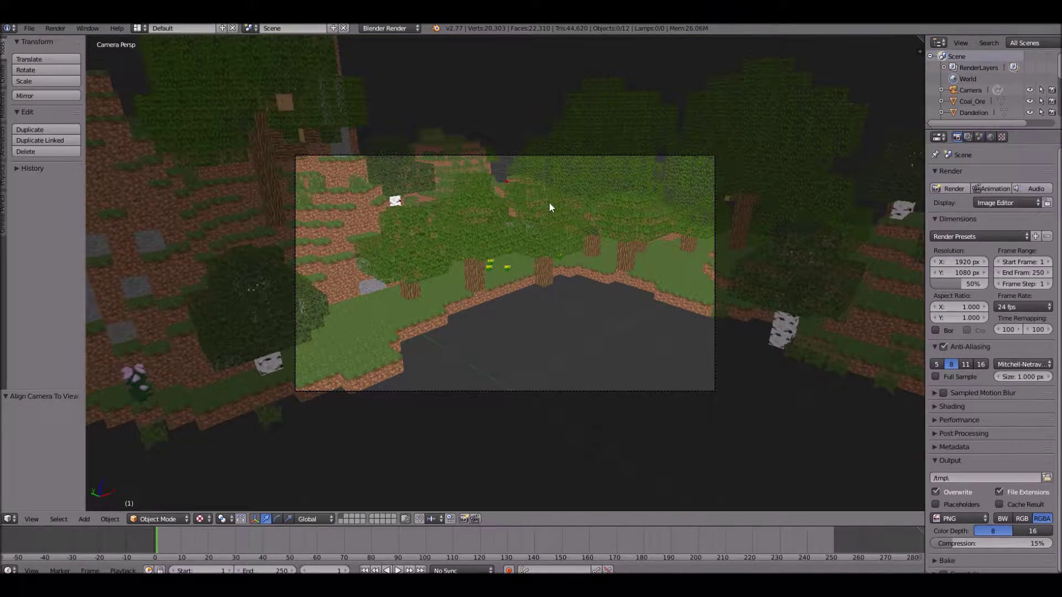
pyautogui.rightClick(692, 153)
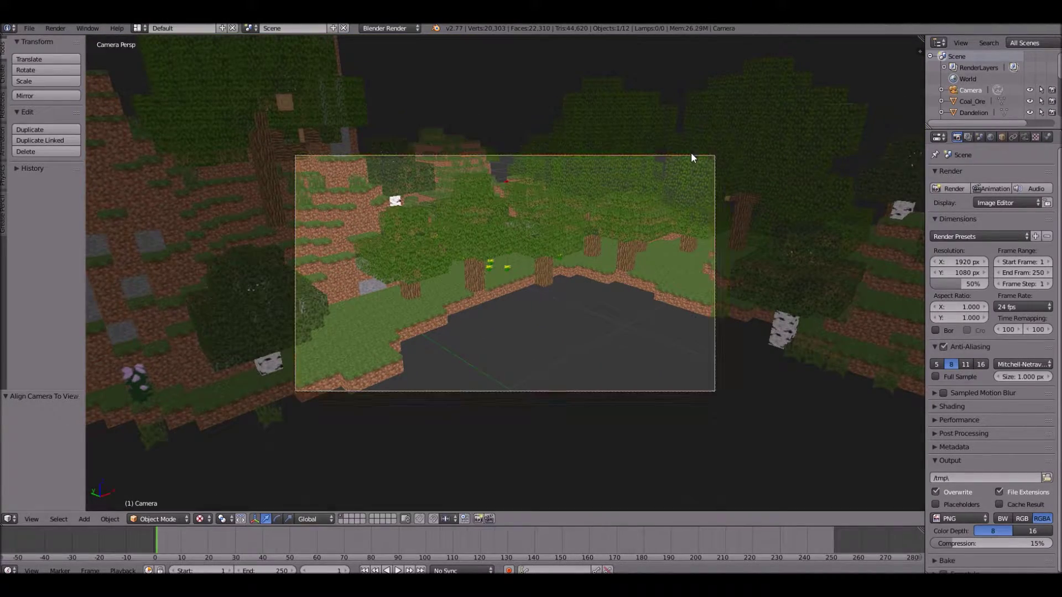
pyautogui.press('r')
pyautogui.press('r')
pyautogui.click(717, 200)
# Enable Ambient Occlusion in the world settings.
pyautogui.click(990, 136)
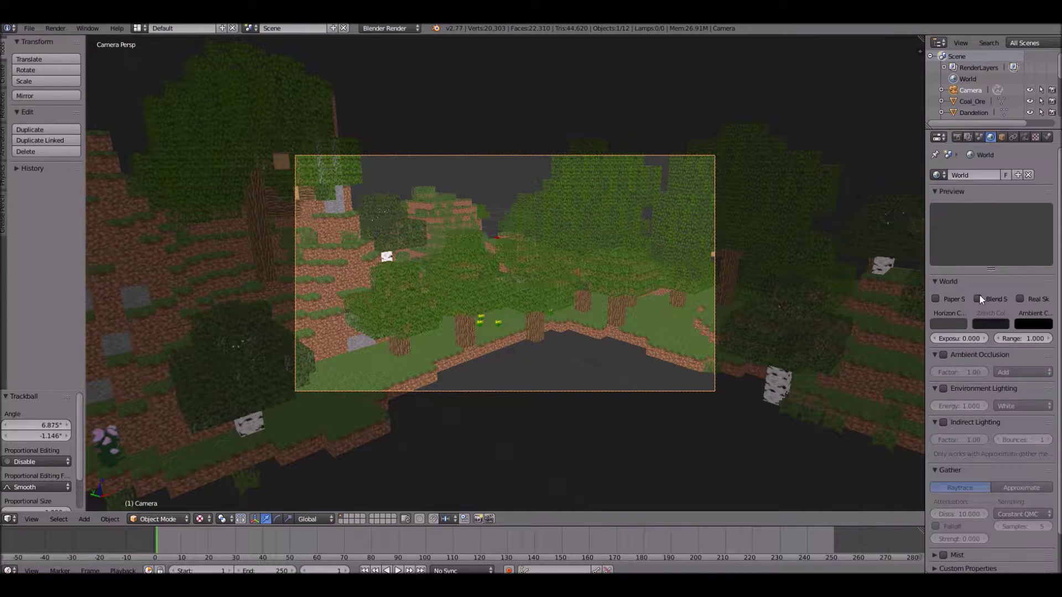
pyautogui.click(934, 354)
pyautogui.click(943, 354)
# Start a test render of the camera view, check the leaves, and cancel back to the 3D view.
pyautogui.click(55, 29)
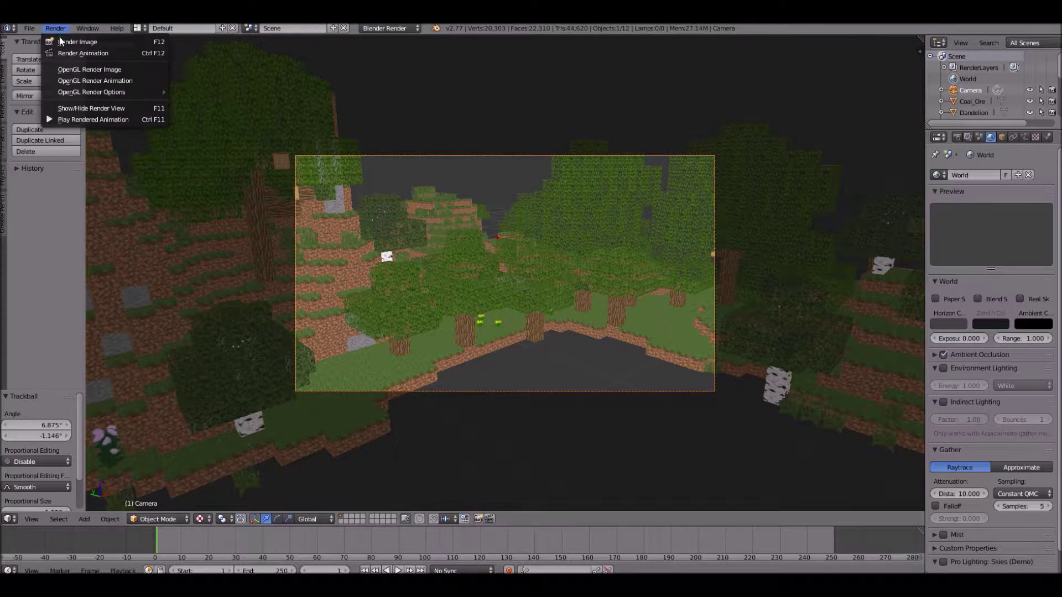
pyautogui.click(66, 41)
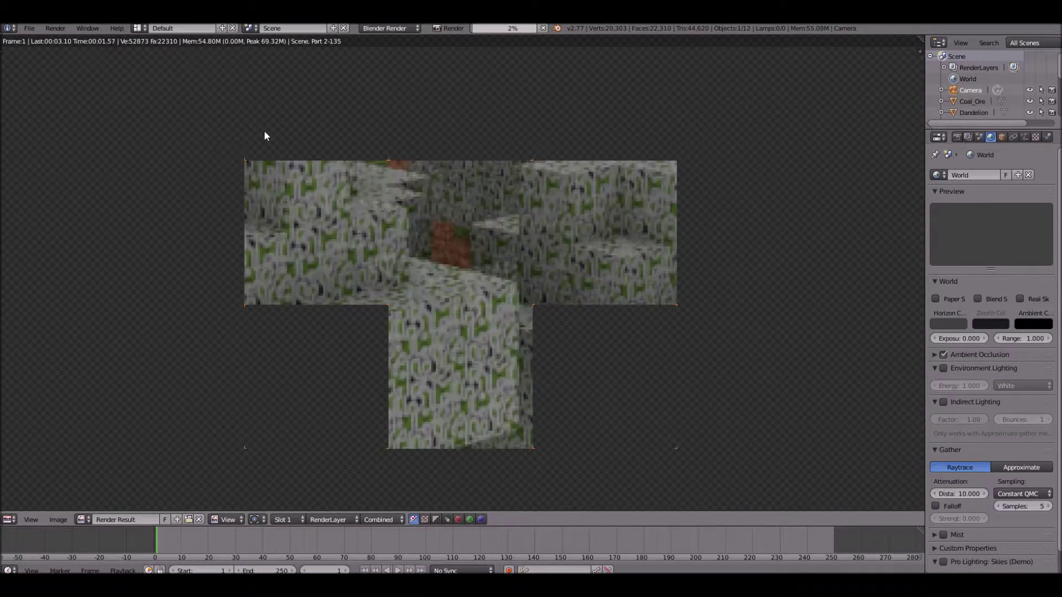
pyautogui.scroll(-5, 265, 141)
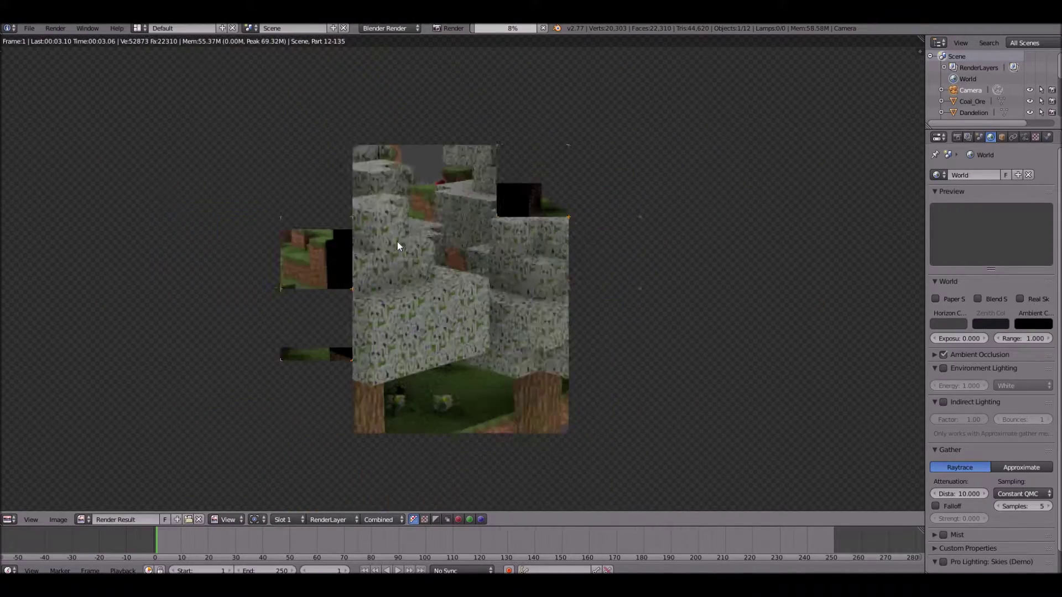
pyautogui.press('Escape')
pyautogui.press('Escape')
# Select the oak leaves object and examine its material transparency and its texture's alpha, mapping and influence settings.
pyautogui.rightClick(498, 292)
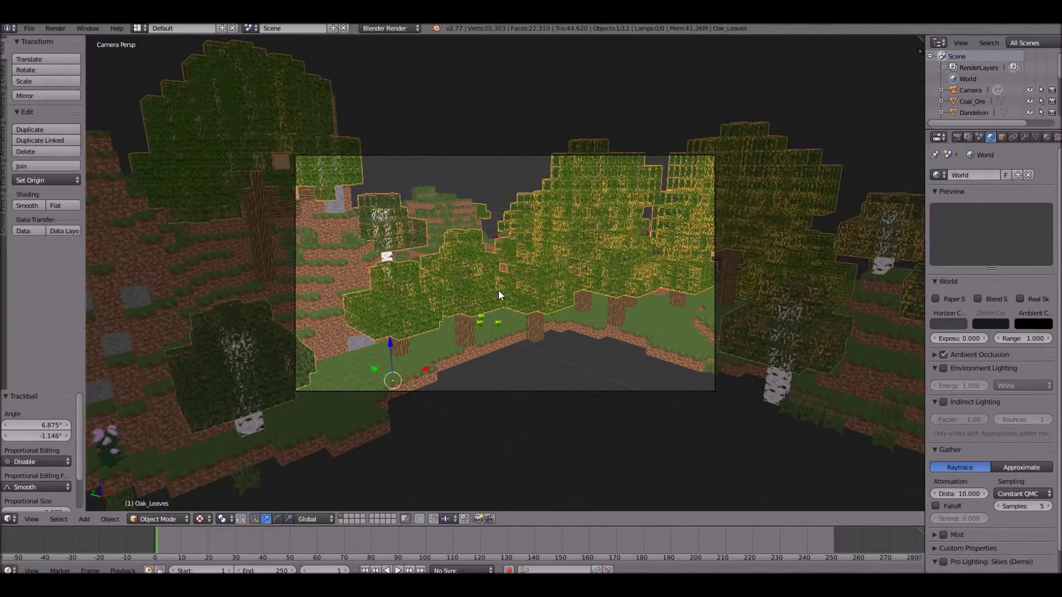
pyautogui.scroll(2, 499, 290)
pyautogui.click(1045, 138)
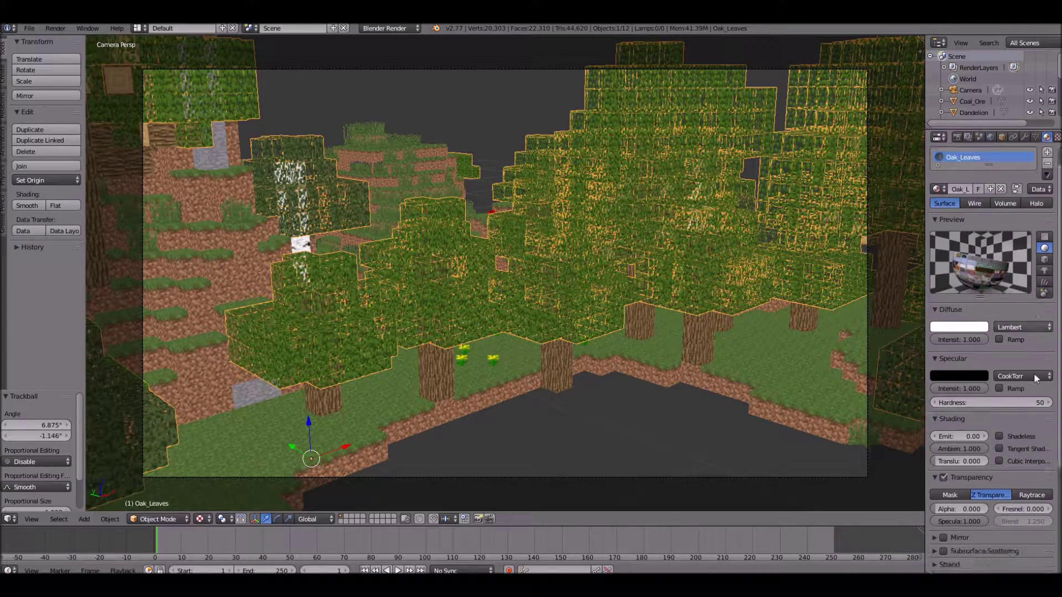
pyautogui.scroll(-6, 998, 443)
pyautogui.scroll(2, 1012, 252)
pyautogui.click(1056, 138)
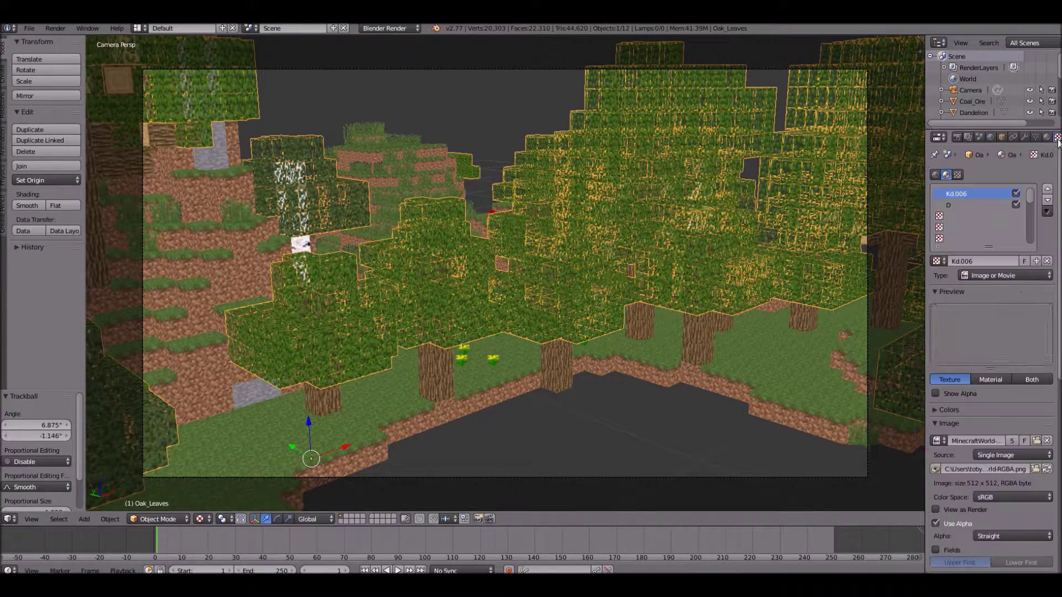
pyautogui.scroll(-6, 990, 393)
pyautogui.scroll(-10, 990, 393)
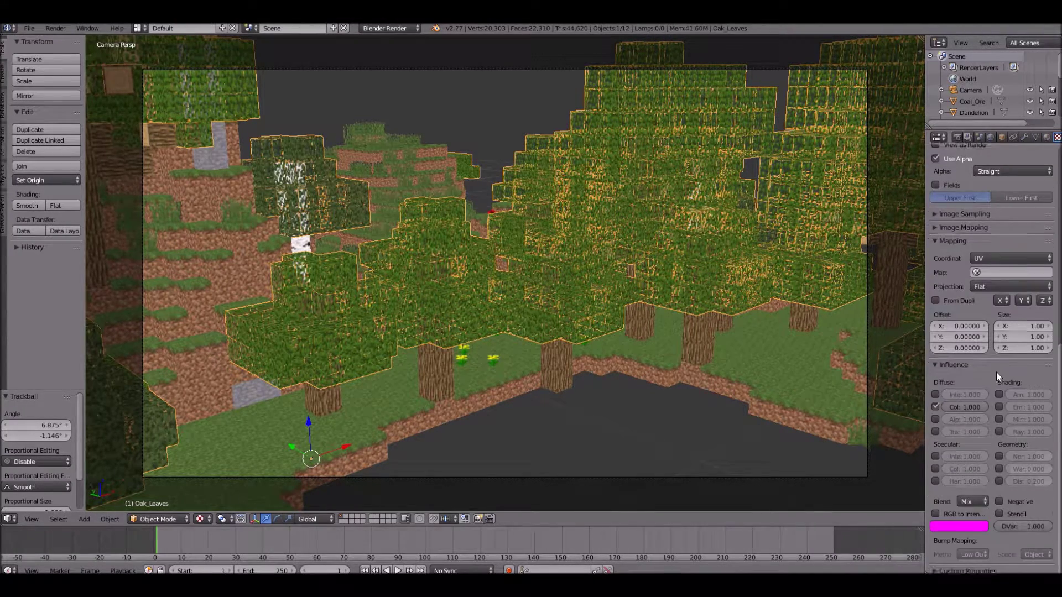
# Preview the scene with Rendered viewport shading and inspect the oak leaves up close.
pyautogui.click(199, 519)
pyautogui.click(224, 439)
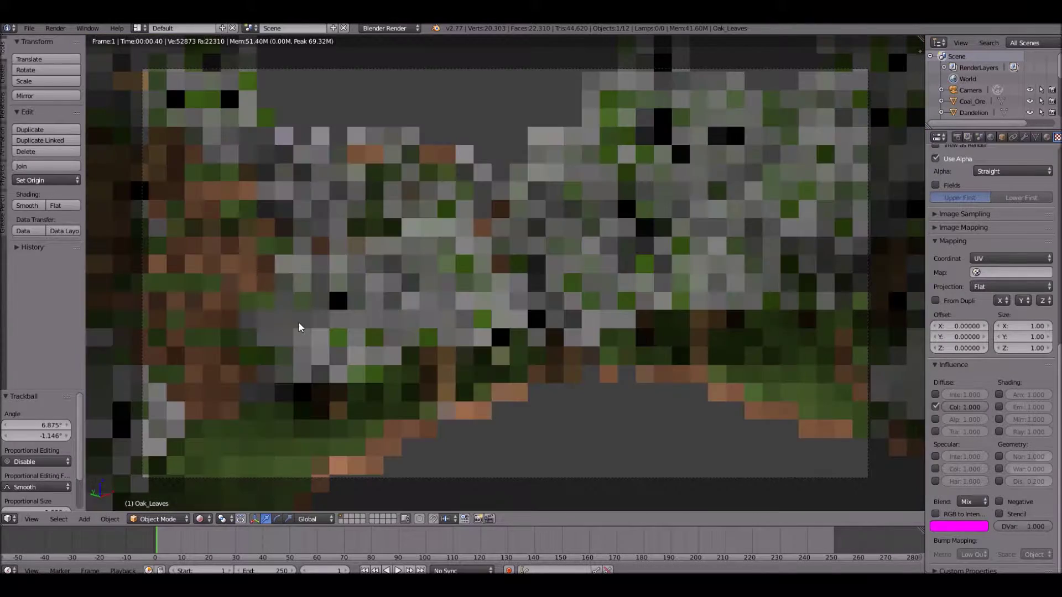
pyautogui.scroll(10, 376, 333)
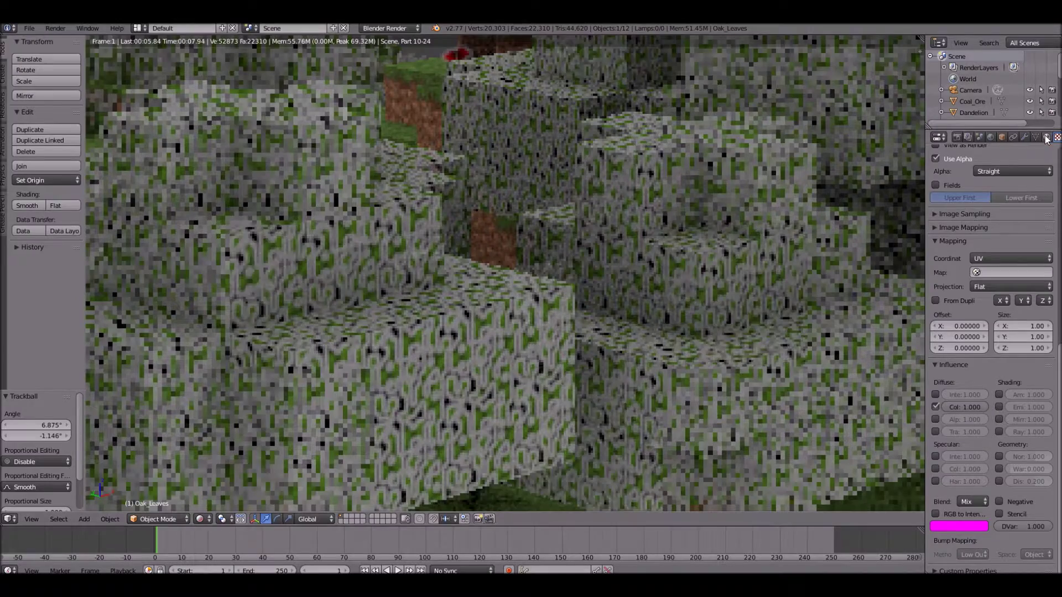
# Recheck the oak leaves' material and image texture settings, and switch the viewport to Solid shading.
pyautogui.scroll(4, 995, 249)
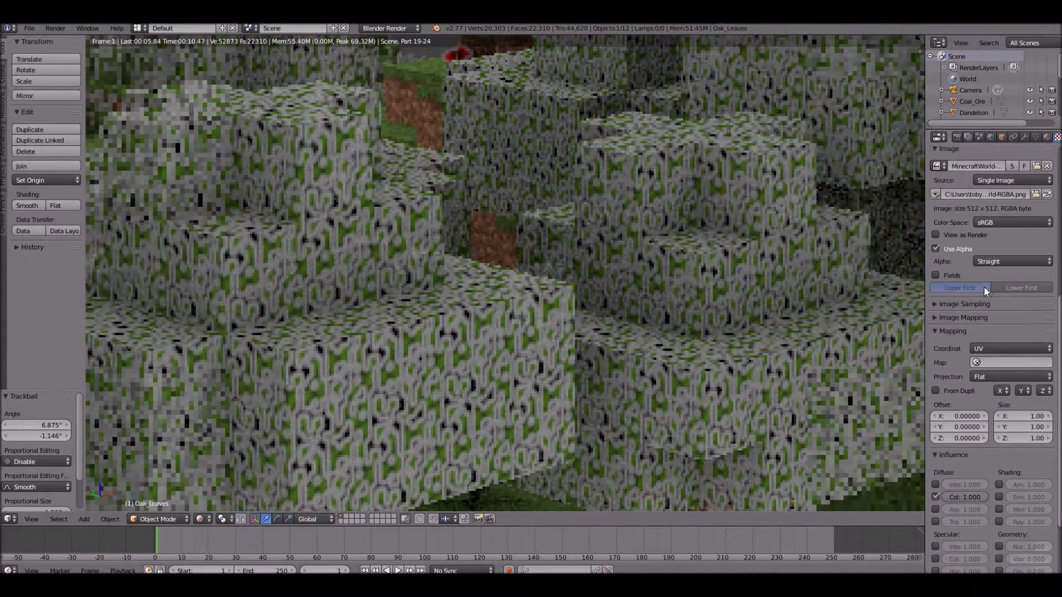
pyautogui.click(1046, 136)
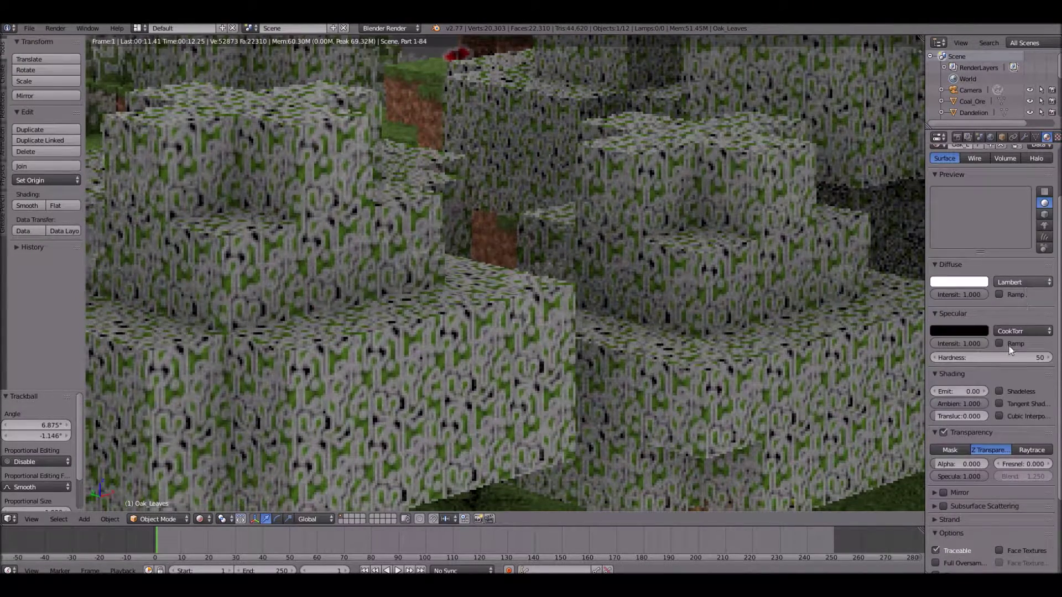
pyautogui.click(1057, 138)
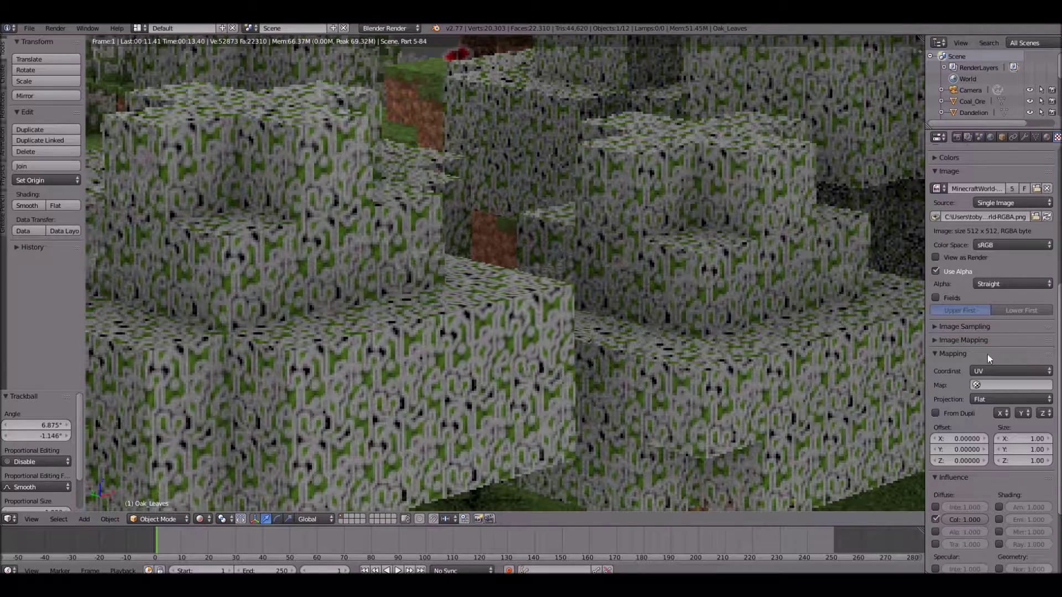
pyautogui.click(987, 284)
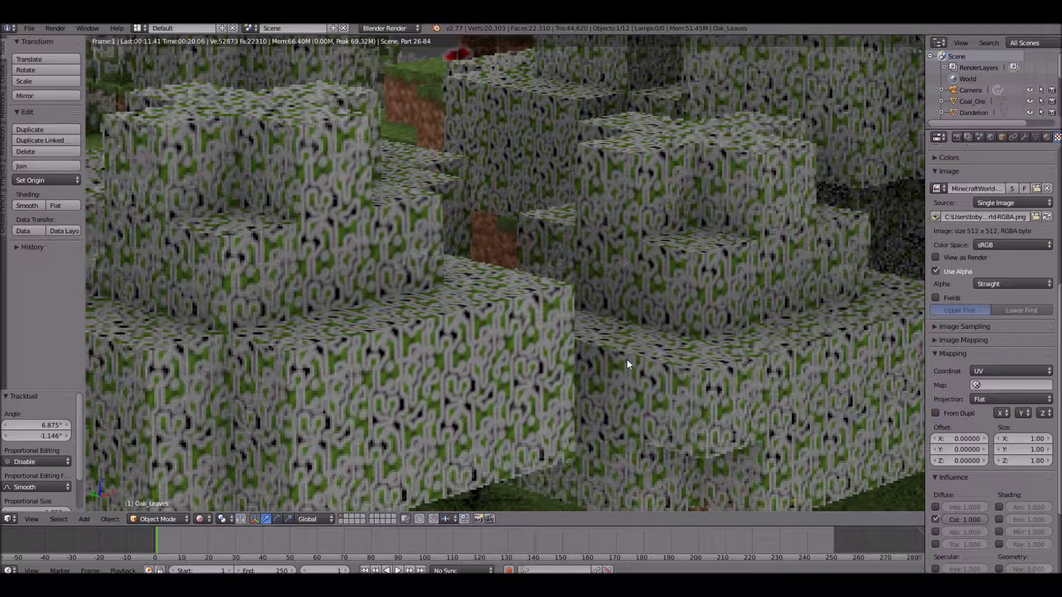
pyautogui.click(206, 519)
pyautogui.click(211, 482)
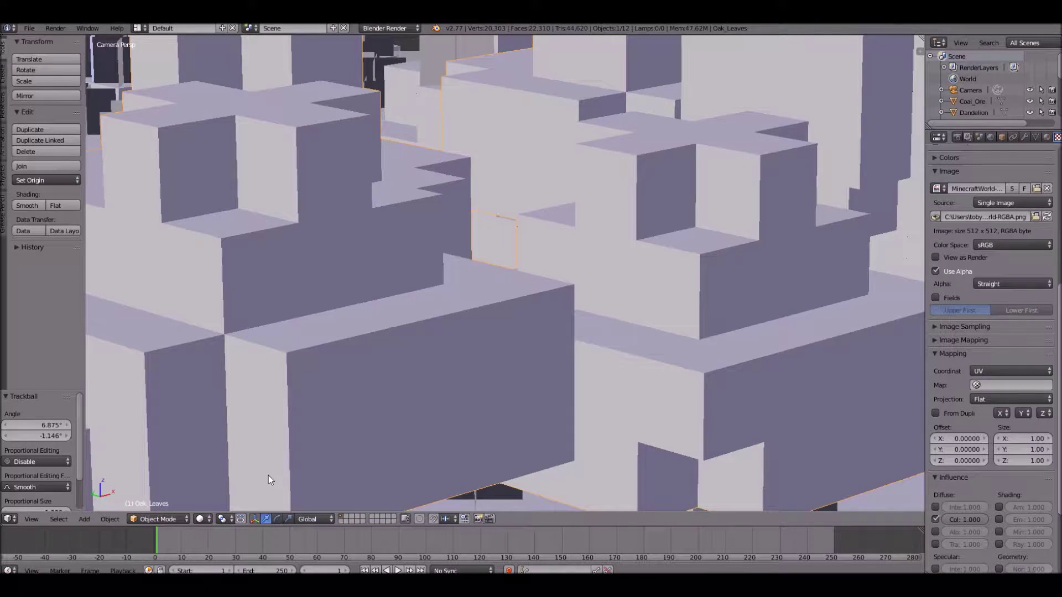
# Turn off Mipmaps and GPU Mipmap Generation in the system preferences, and set the viewport to Texture shading.
pyautogui.hotkey('ctrl', 'alt', 'u')
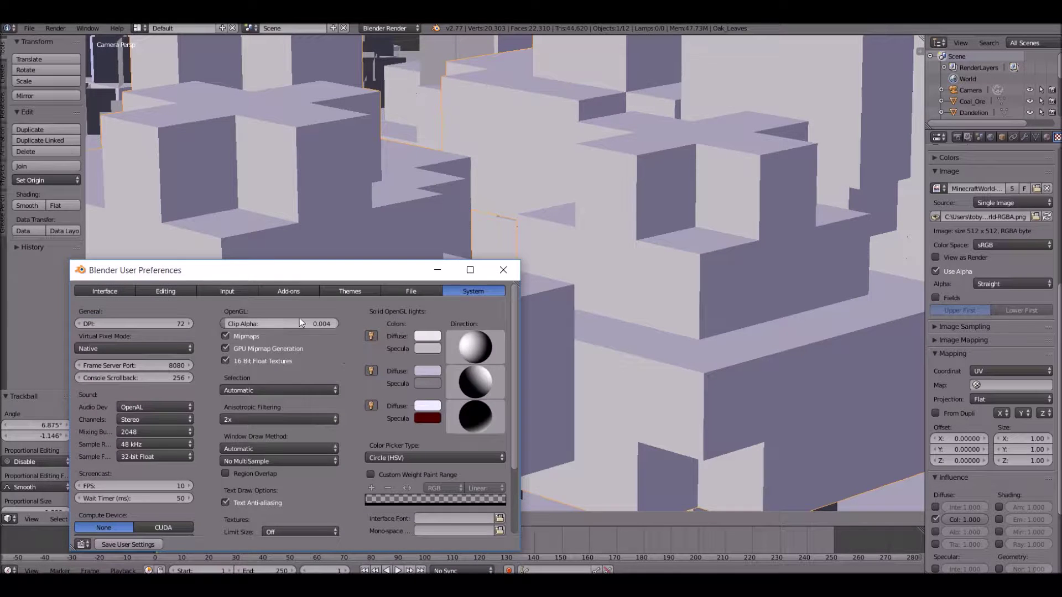
pyautogui.click(255, 352)
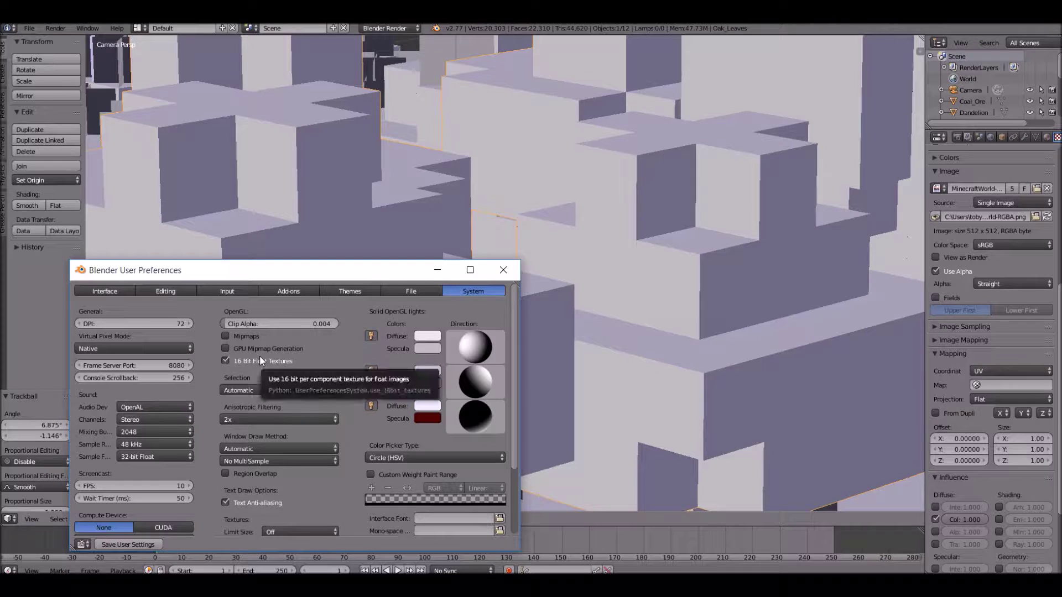
pyautogui.click(260, 358)
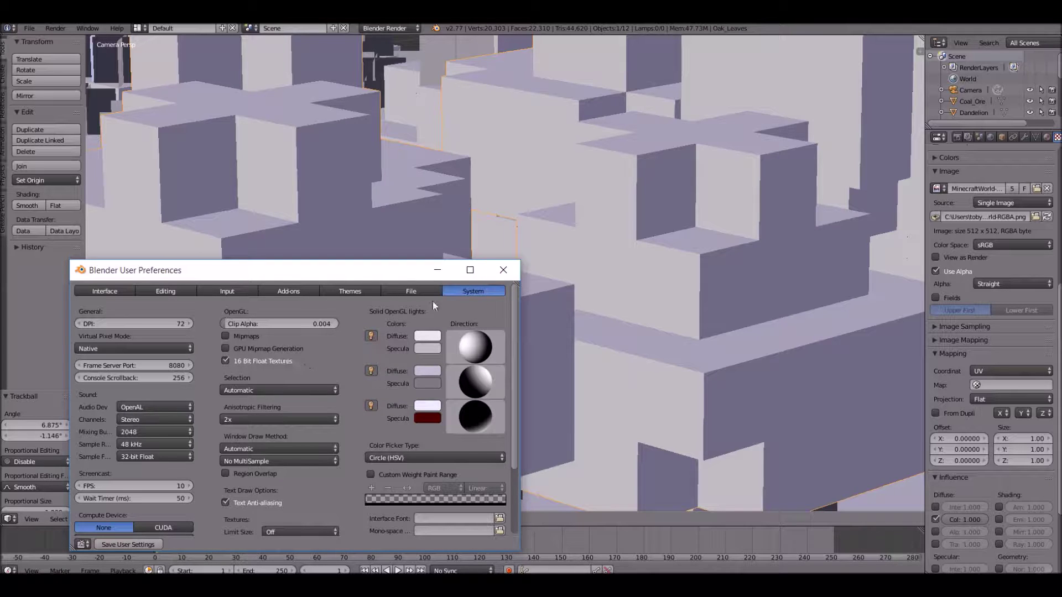
pyautogui.click(503, 270)
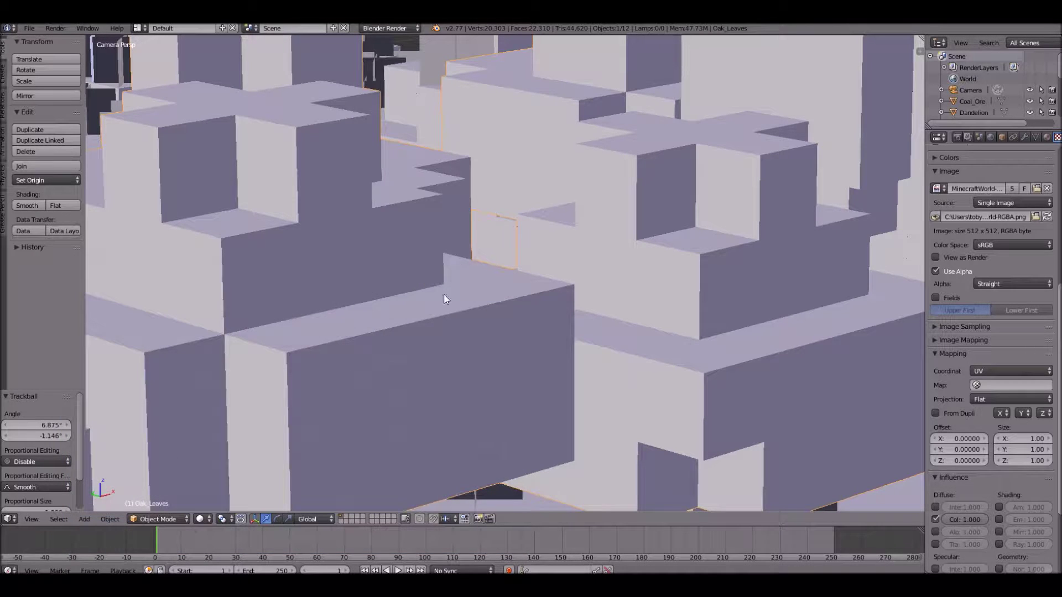
pyautogui.click(200, 519)
pyautogui.click(228, 467)
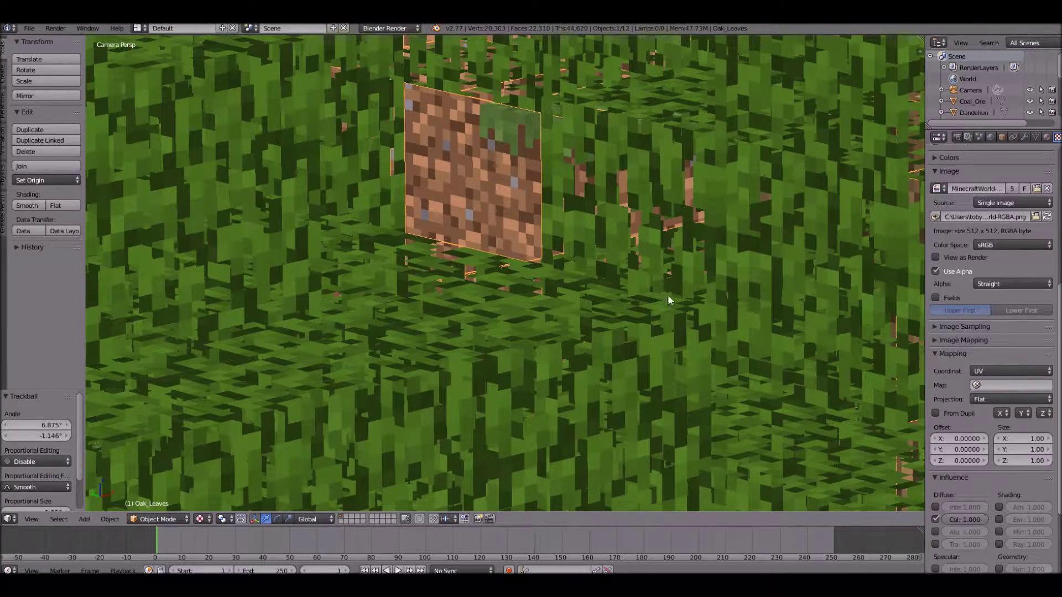
# Turn off MIP Map and Interpolation in the image sampling settings of the oak leaves and dandelion textures.
pyautogui.scroll(-2, 977, 260)
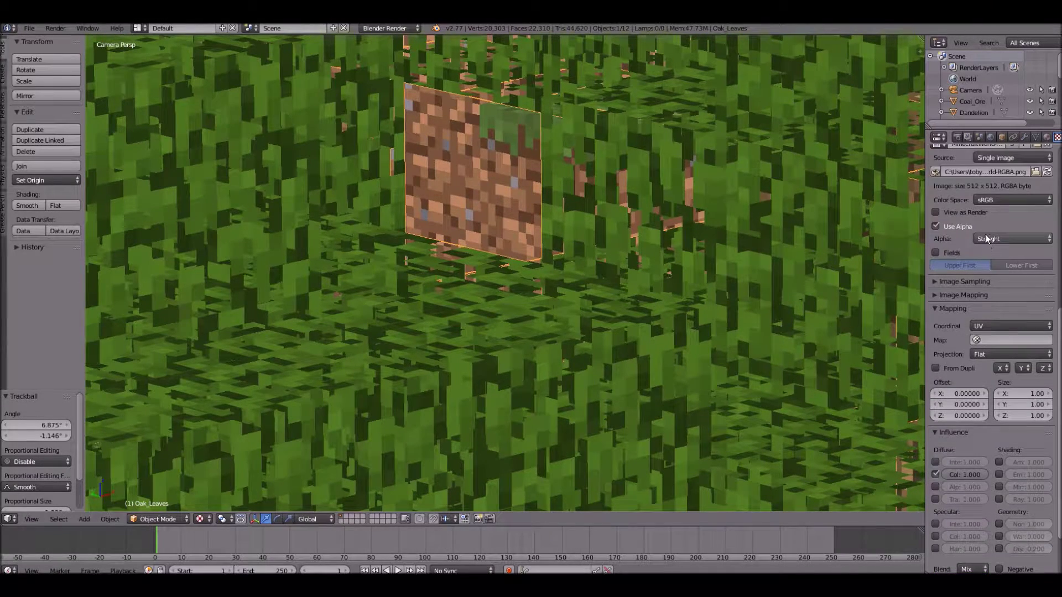
pyautogui.click(988, 238)
pyautogui.click(988, 237)
pyautogui.click(961, 282)
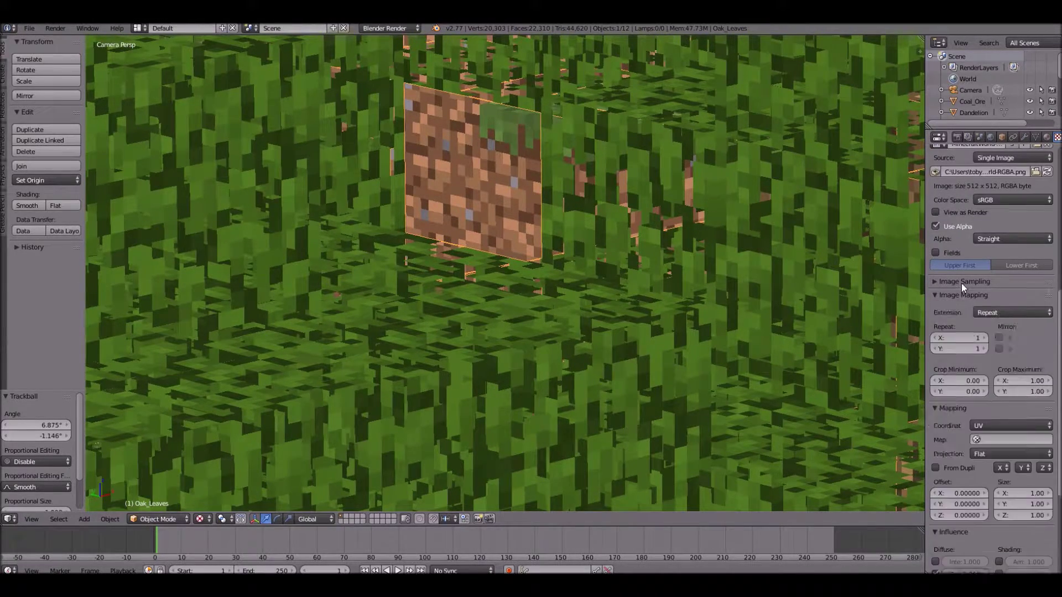
pyautogui.scroll(-4, 984, 304)
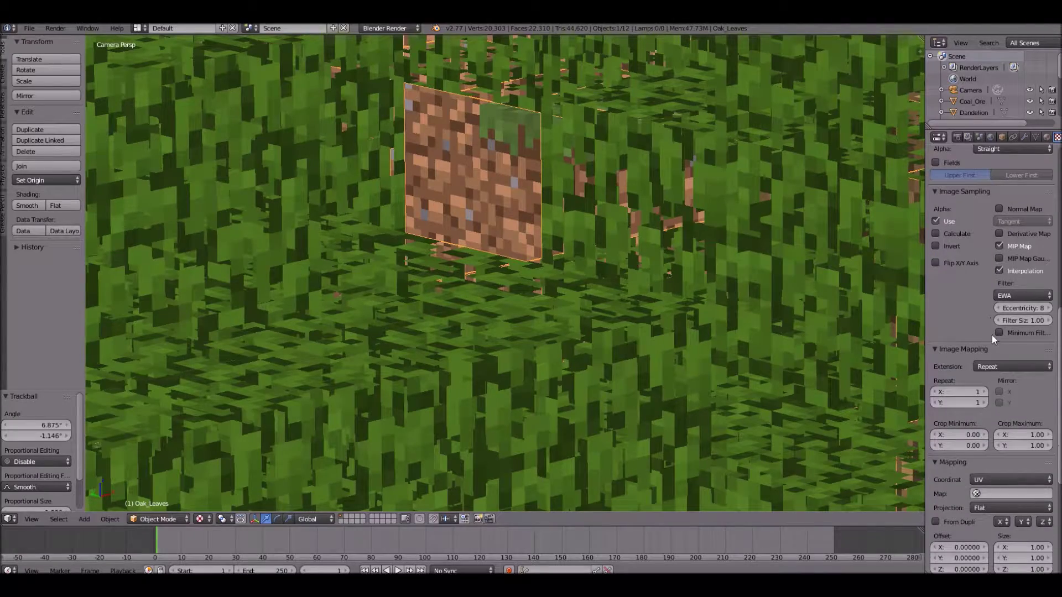
pyautogui.click(1014, 246)
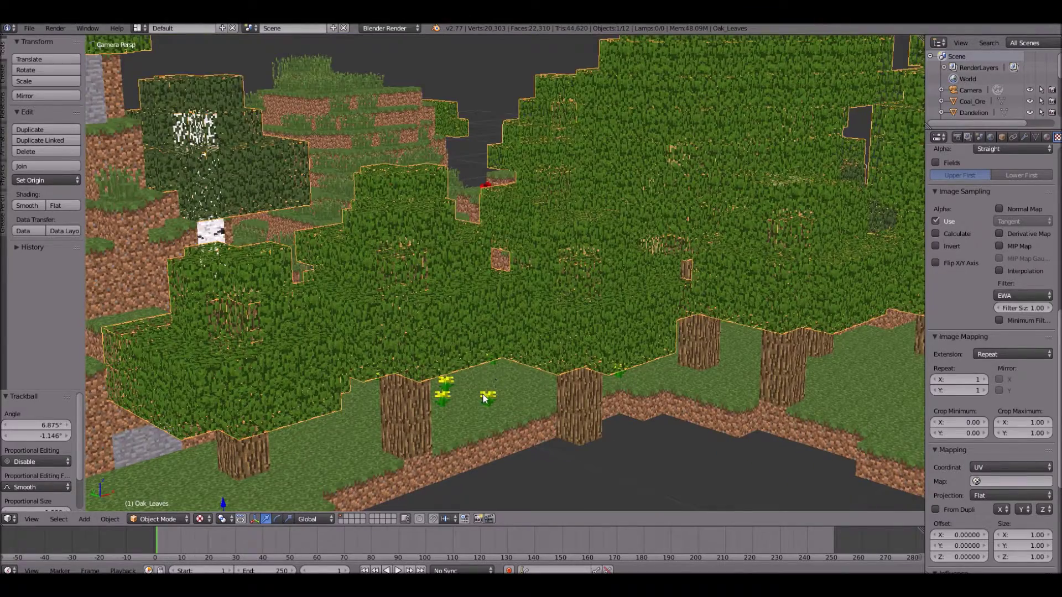
pyautogui.rightClick(486, 393)
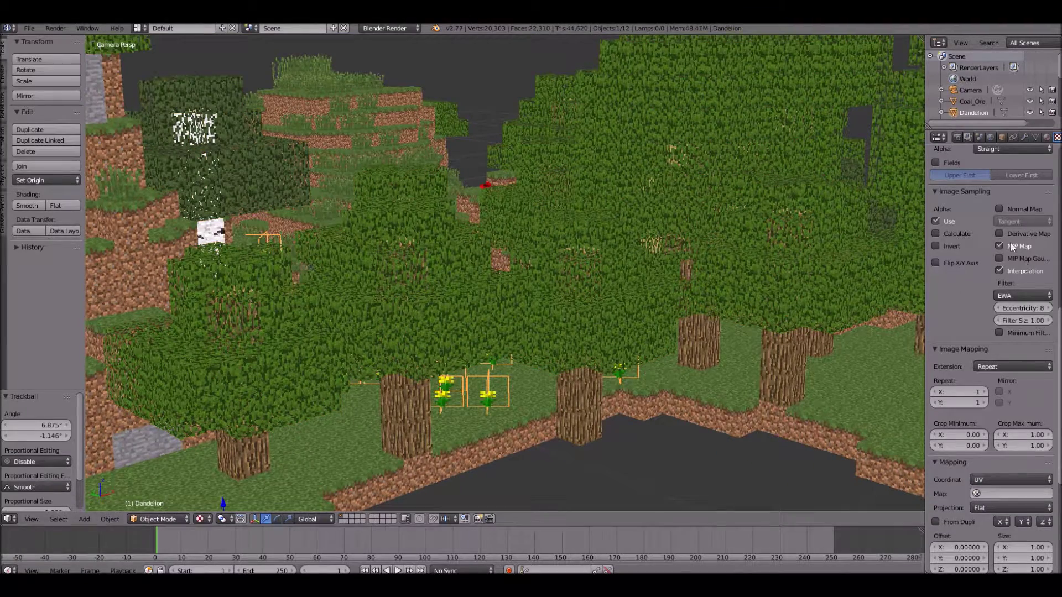
# Render the camera view and inspect how the leaves and flowers come out, and leave the render.
pyautogui.click(57, 28)
pyautogui.click(66, 38)
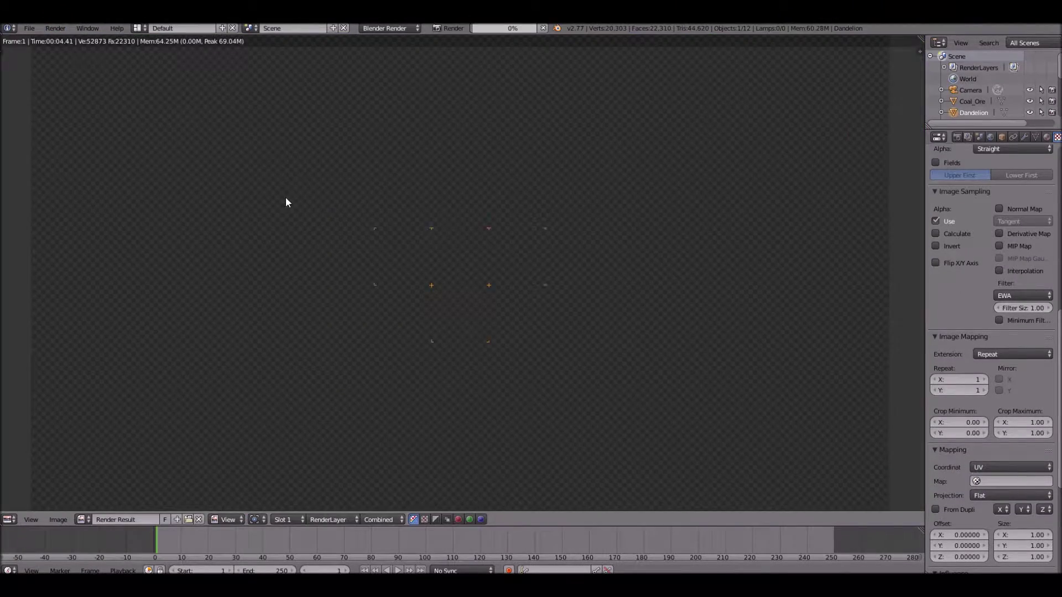
pyautogui.scroll(4, 286, 197)
pyautogui.scroll(-5, 285, 197)
pyautogui.moveTo(299, 204); pyautogui.dragTo(320, 240, button='middle')
pyautogui.scroll(3, 350, 250)
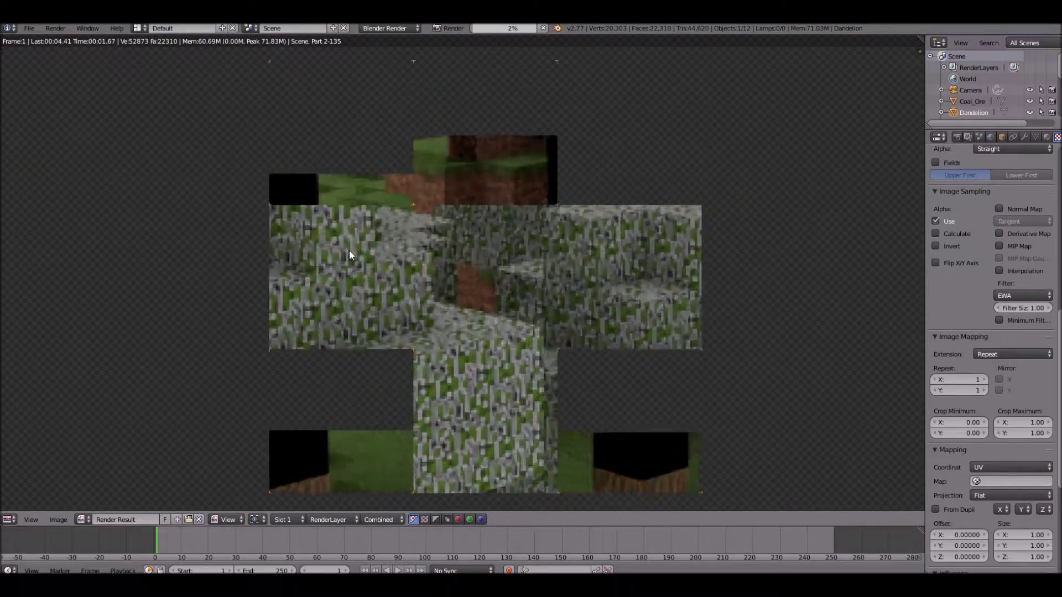
pyautogui.scroll(-4, 377, 255)
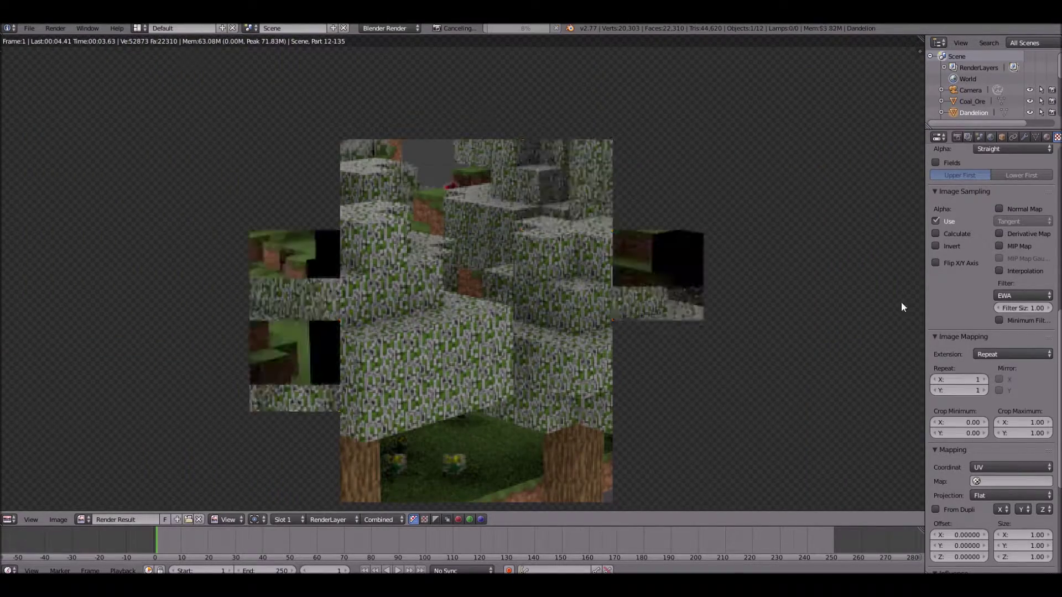
pyautogui.scroll(-2, 646, 354)
pyautogui.press('Escape')
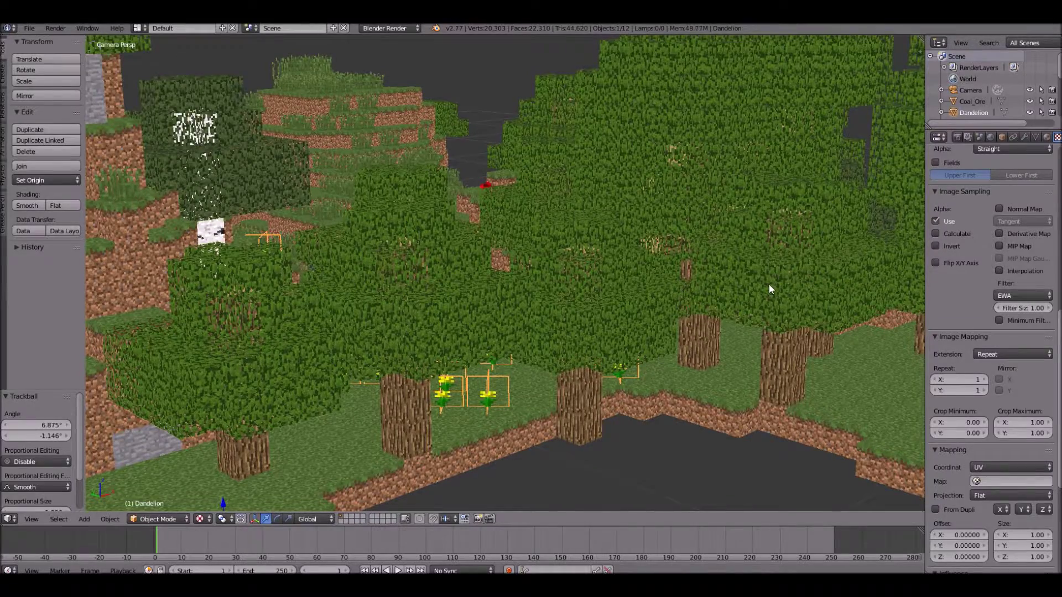
# Enable Alpha influence on the oak leaves texture and check the material's Z Transparency settings.
pyautogui.scroll(-2, 1018, 379)
pyautogui.scroll(-7, 985, 383)
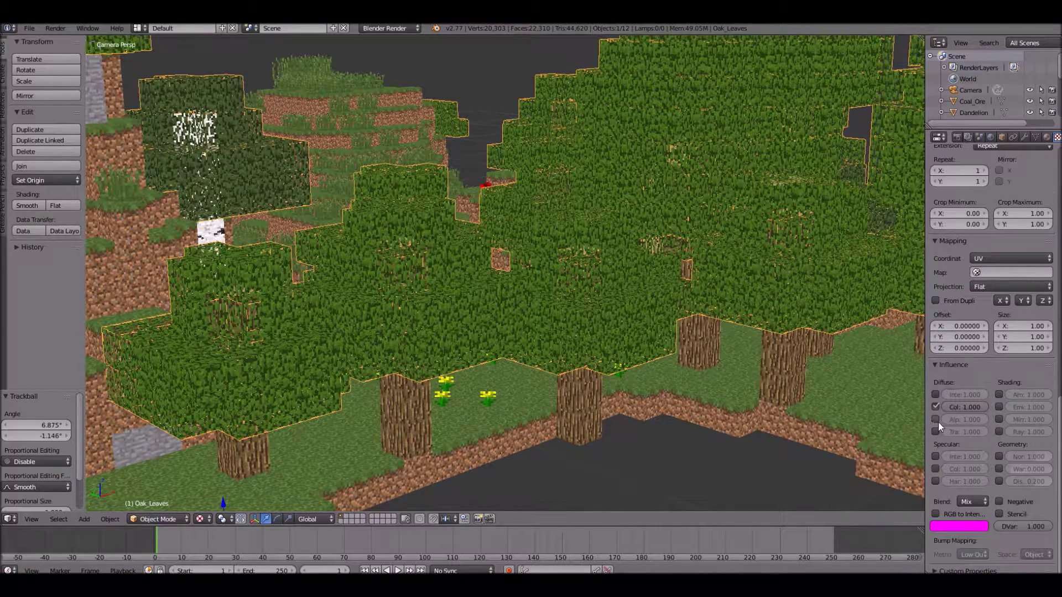
pyautogui.click(1046, 138)
pyautogui.scroll(-5, 985, 354)
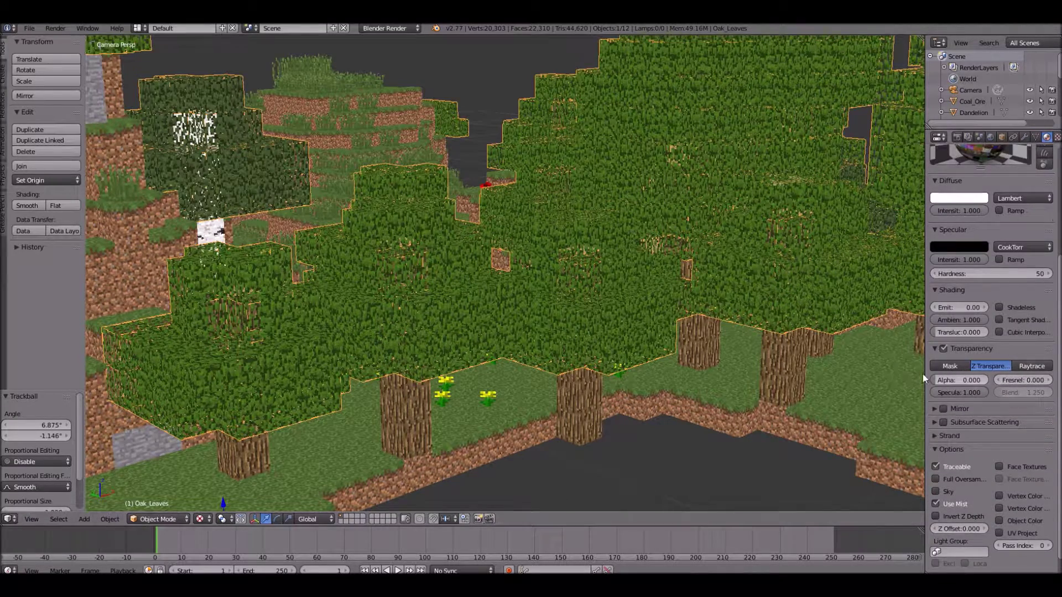
pyautogui.scroll(5, 942, 382)
# Render the image again to check the oak leaves' transparency, and return to the 3D view.
pyautogui.click(55, 29)
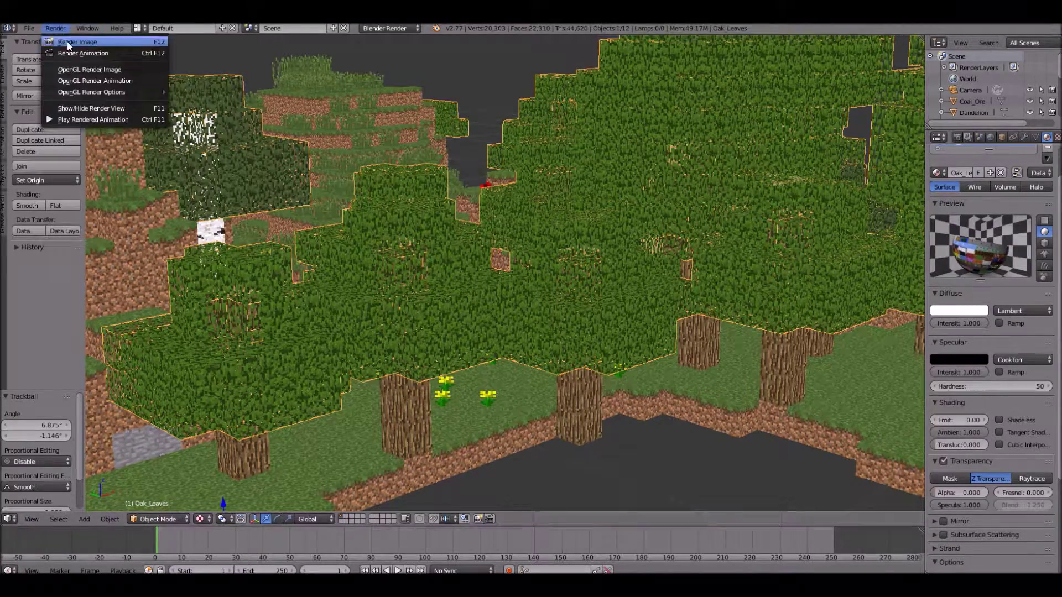
pyautogui.click(71, 40)
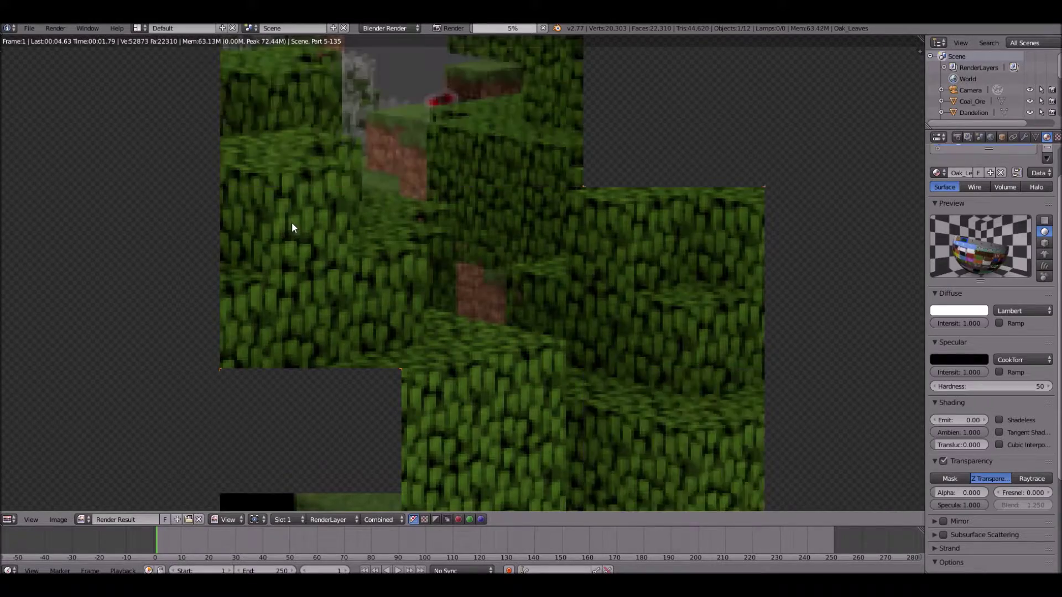
pyautogui.scroll(-4, 383, 233)
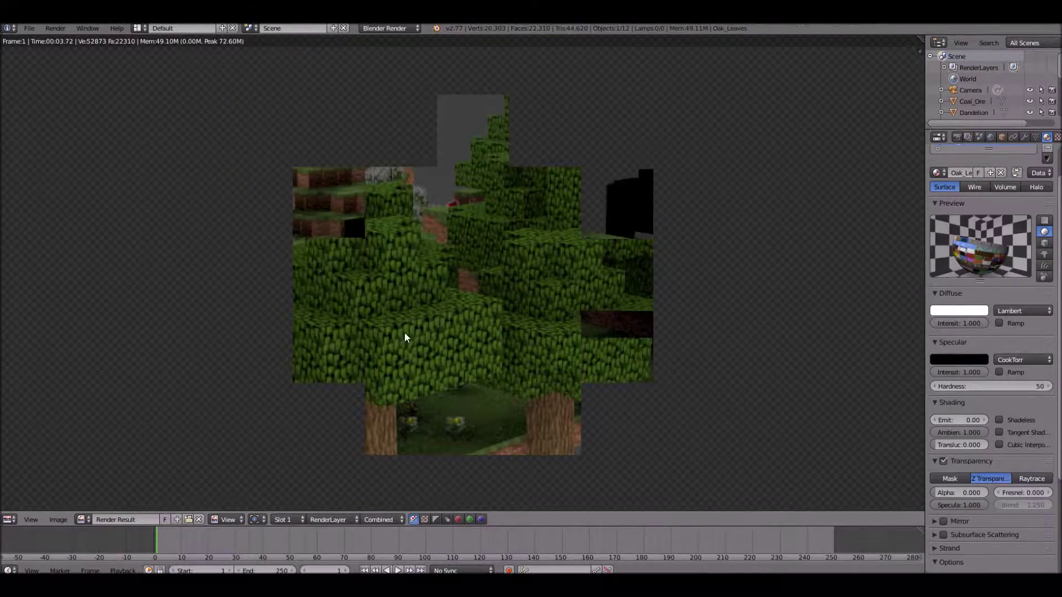
pyautogui.press('Escape')
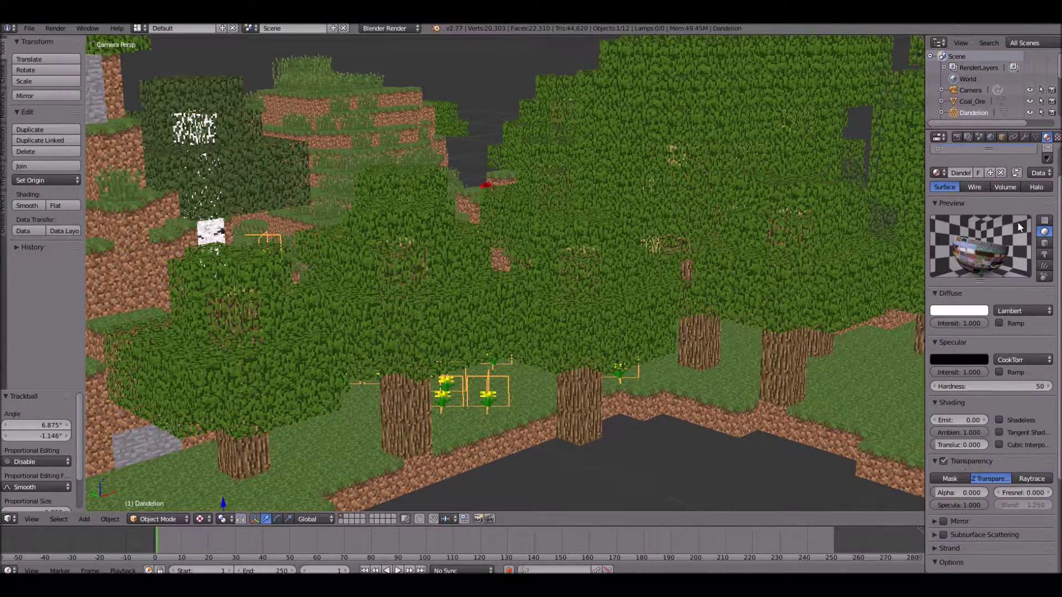
# Enable Alpha influence on the textures of the dandelion, grass and poppy objects.
pyautogui.click(1057, 137)
pyautogui.click(936, 419)
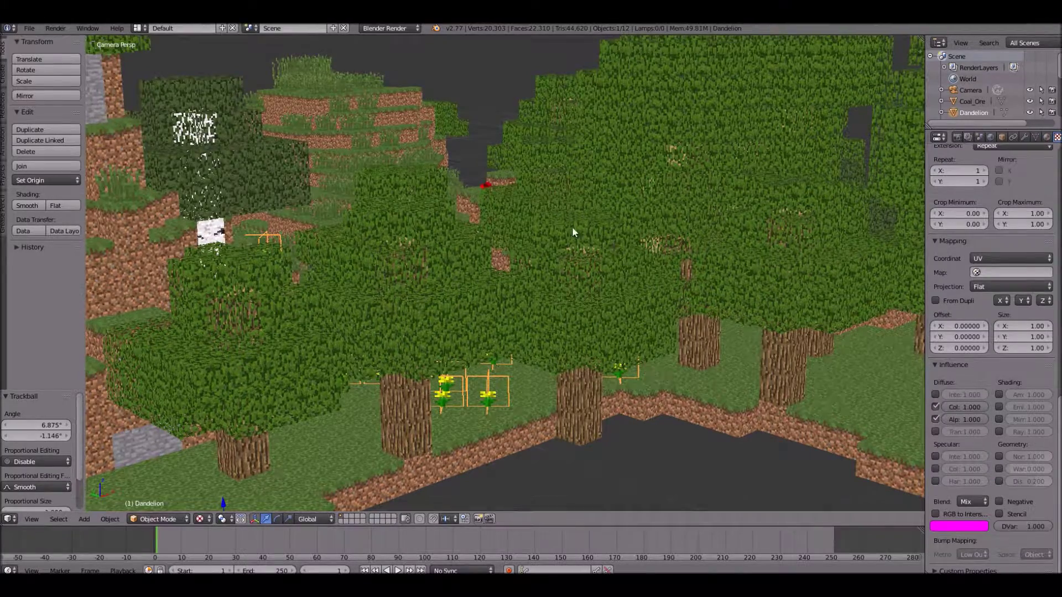
pyautogui.moveTo(572, 227); pyautogui.dragTo(544, 201, button='middle')
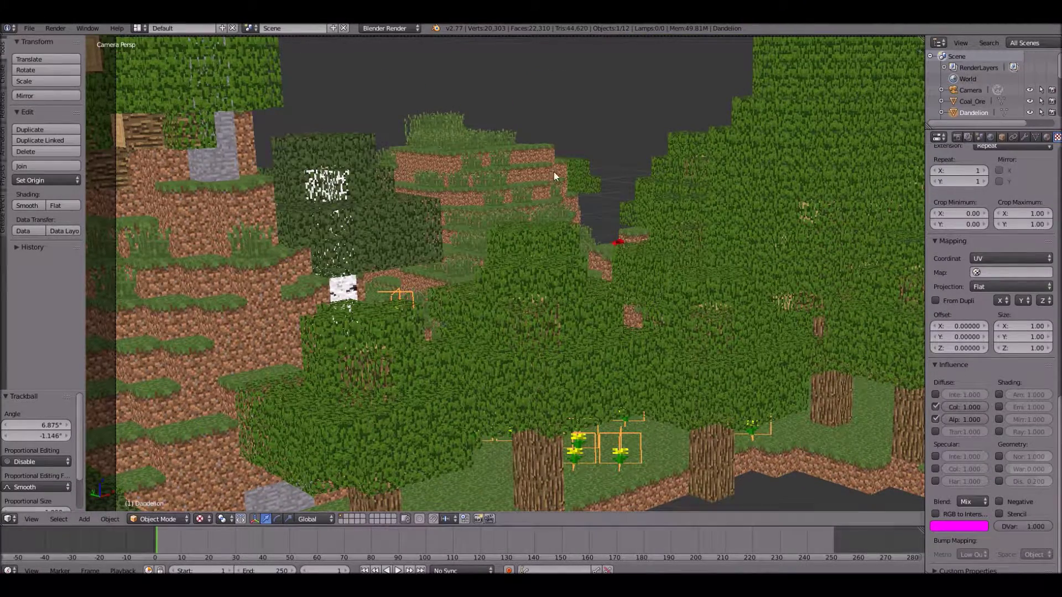
pyautogui.rightClick(479, 155)
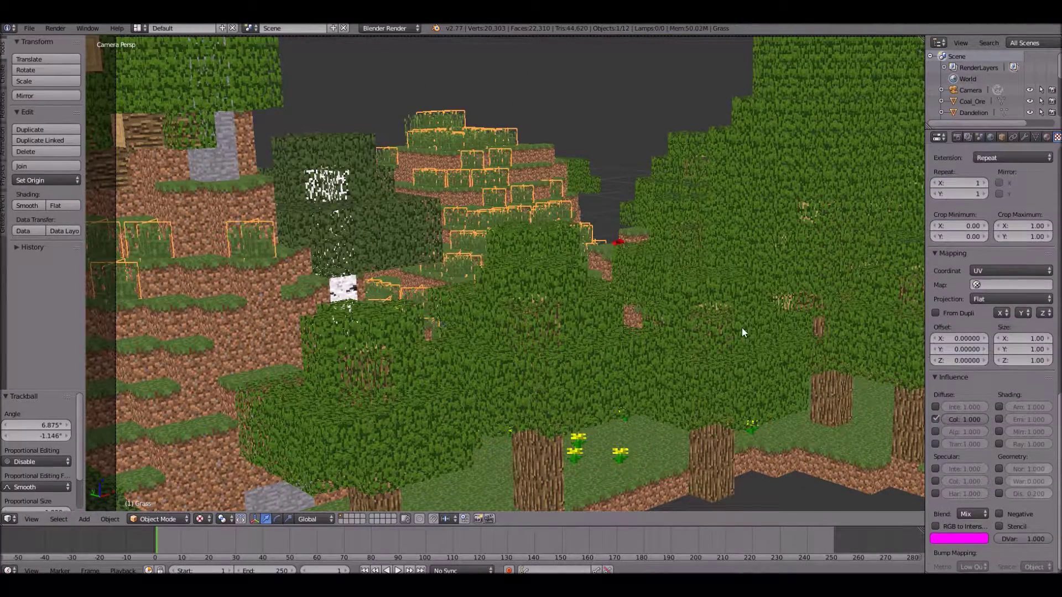
pyautogui.click(936, 431)
pyautogui.rightClick(620, 241)
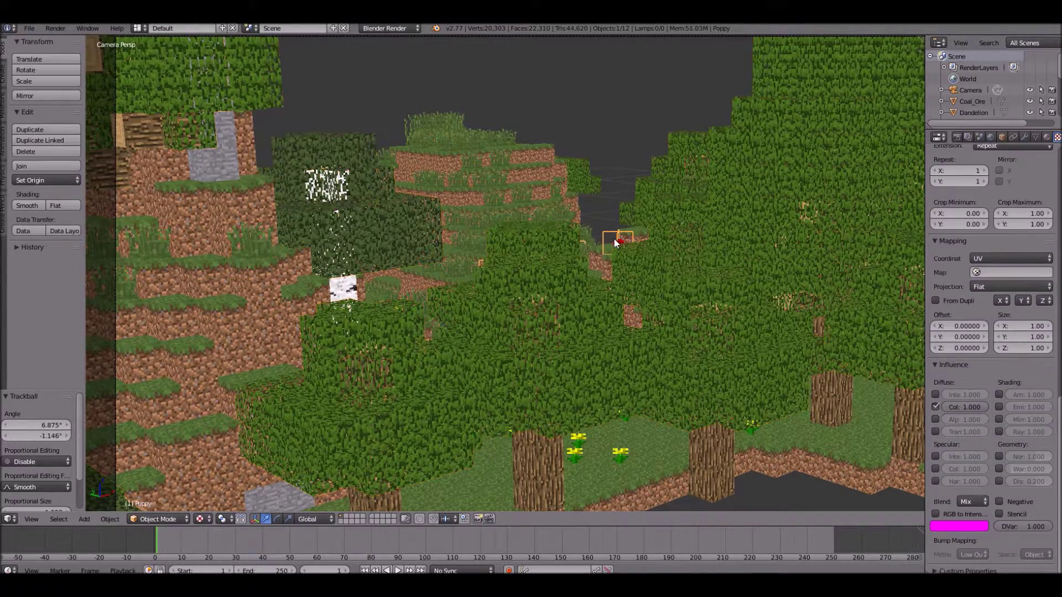
pyautogui.click(936, 433)
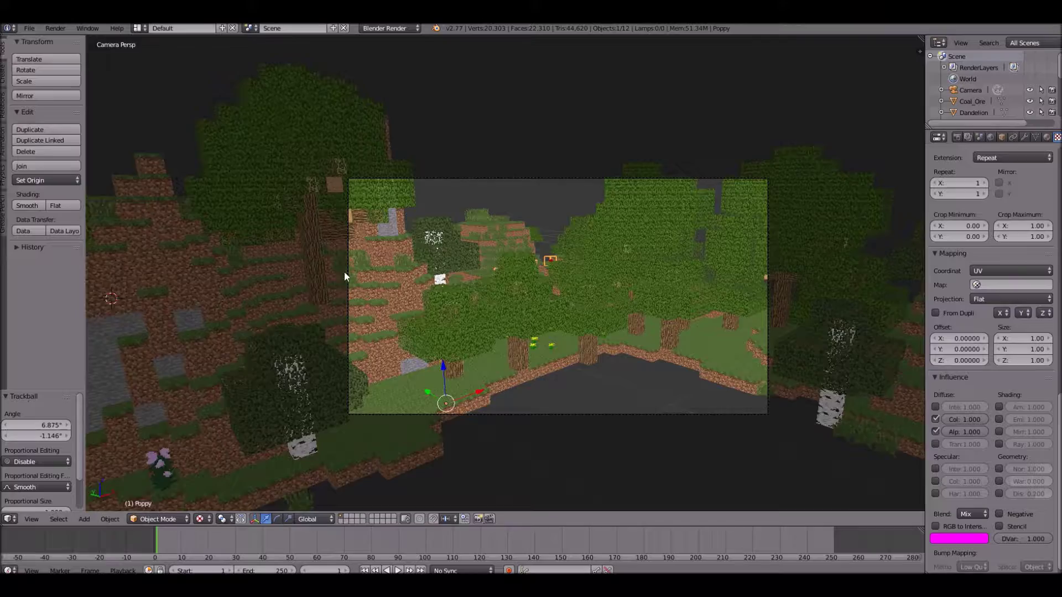
# Run a test render to examine the grass, flowers and leaves, and cancel it to return to the scene.
pyautogui.moveTo(344, 272); pyautogui.dragTo(366, 265, button='middle')
pyautogui.scroll(-7, 299, 339)
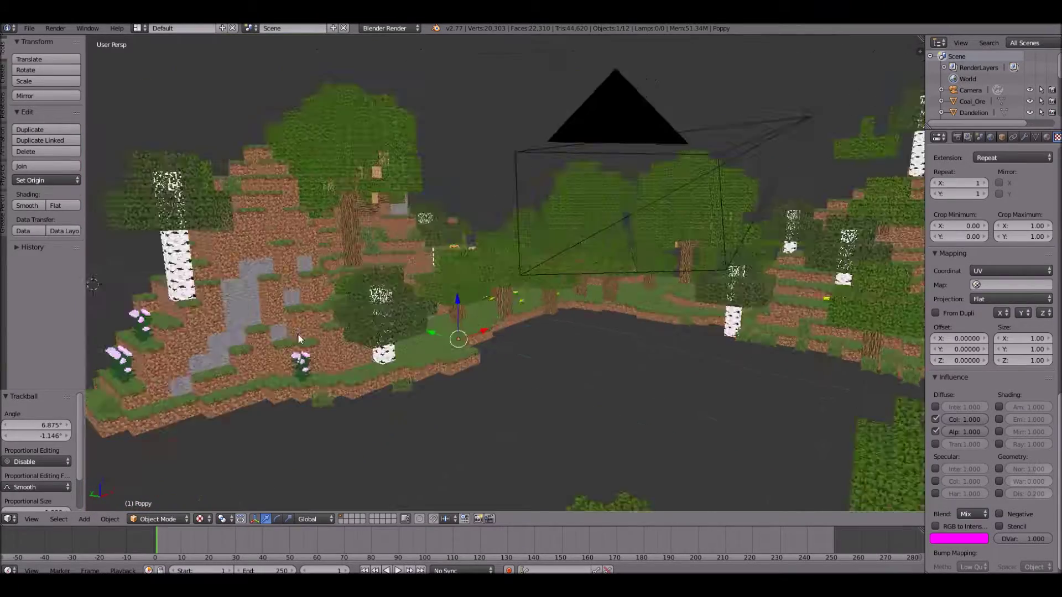
pyautogui.click(55, 28)
pyautogui.click(89, 40)
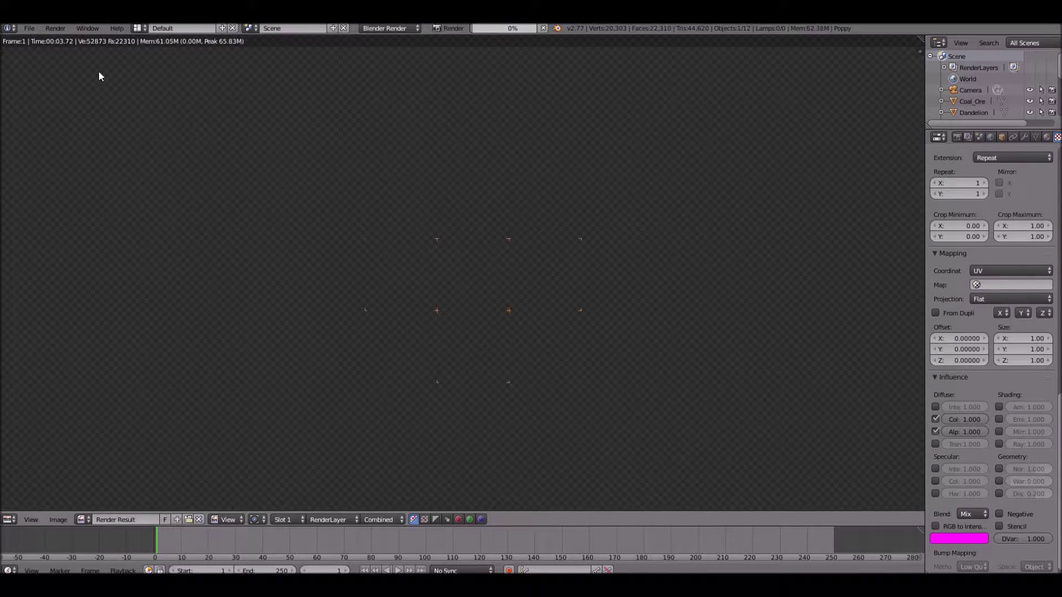
pyautogui.scroll(2, 313, 232)
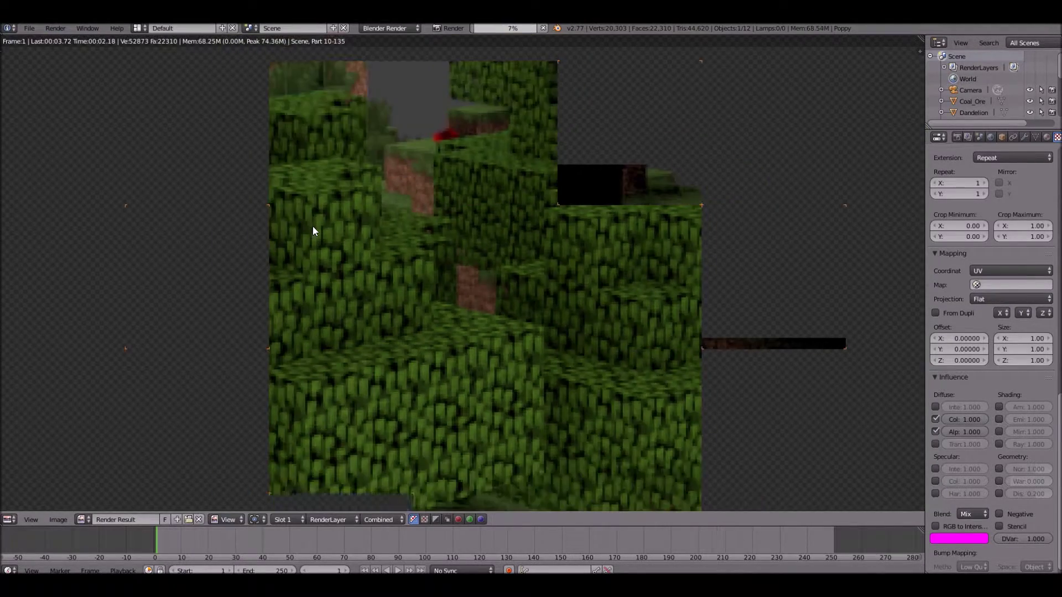
pyautogui.scroll(-3, 313, 231)
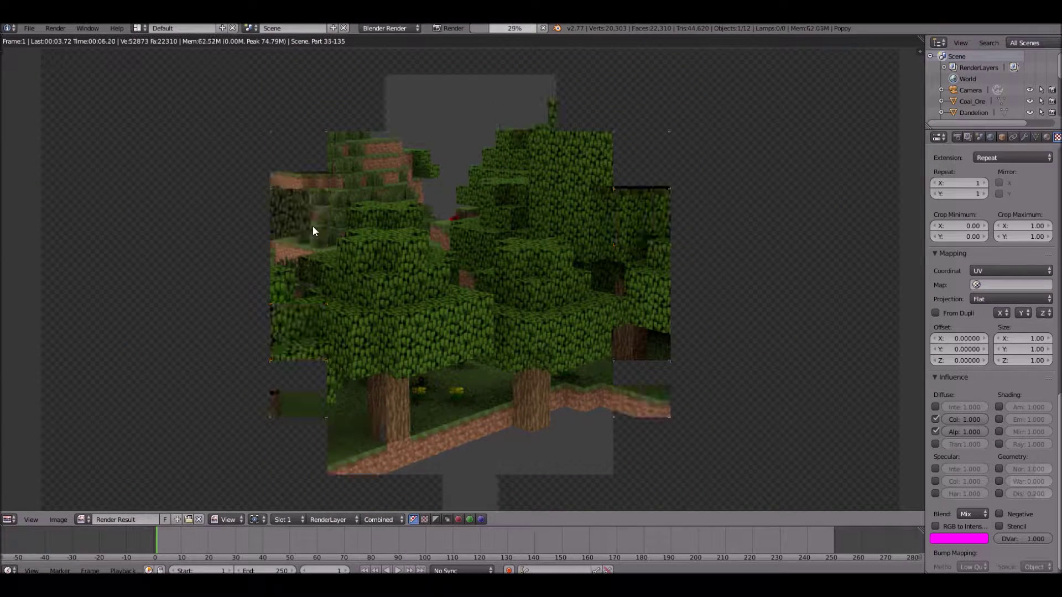
pyautogui.press('Escape')
pyautogui.press('Escape')
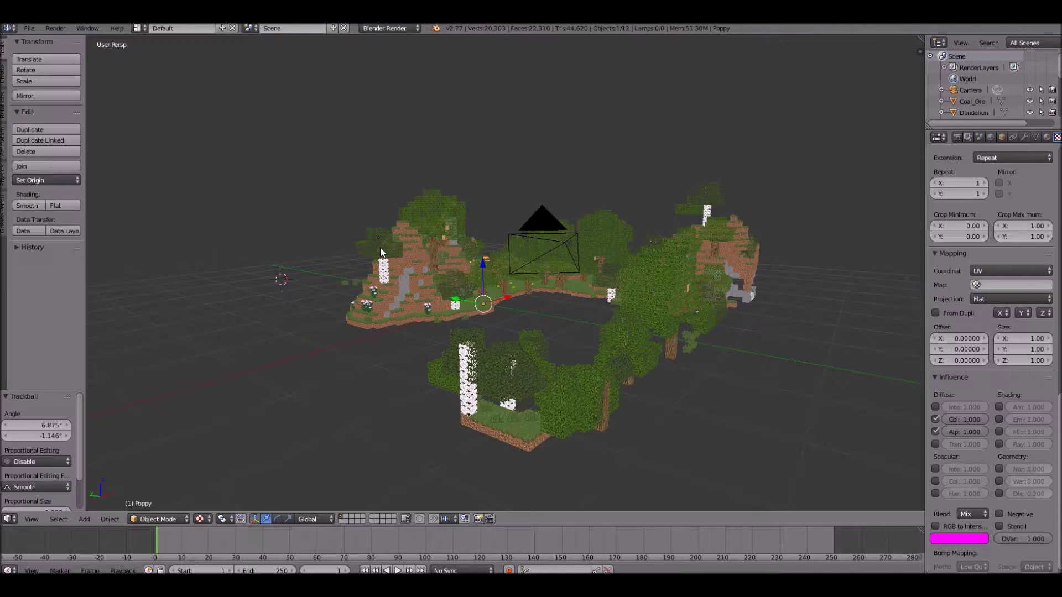
# Switch the render engine to Cycles Render.
pyautogui.moveTo(390, 260); pyautogui.dragTo(299, 107, button='middle')
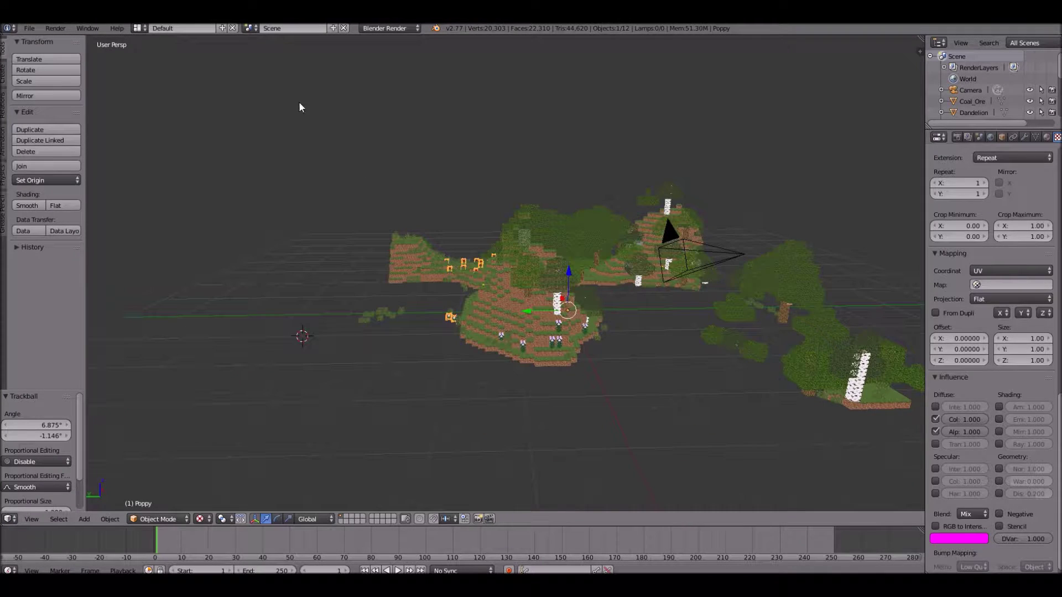
pyautogui.click(390, 29)
pyautogui.click(380, 62)
pyautogui.scroll(5, 466, 290)
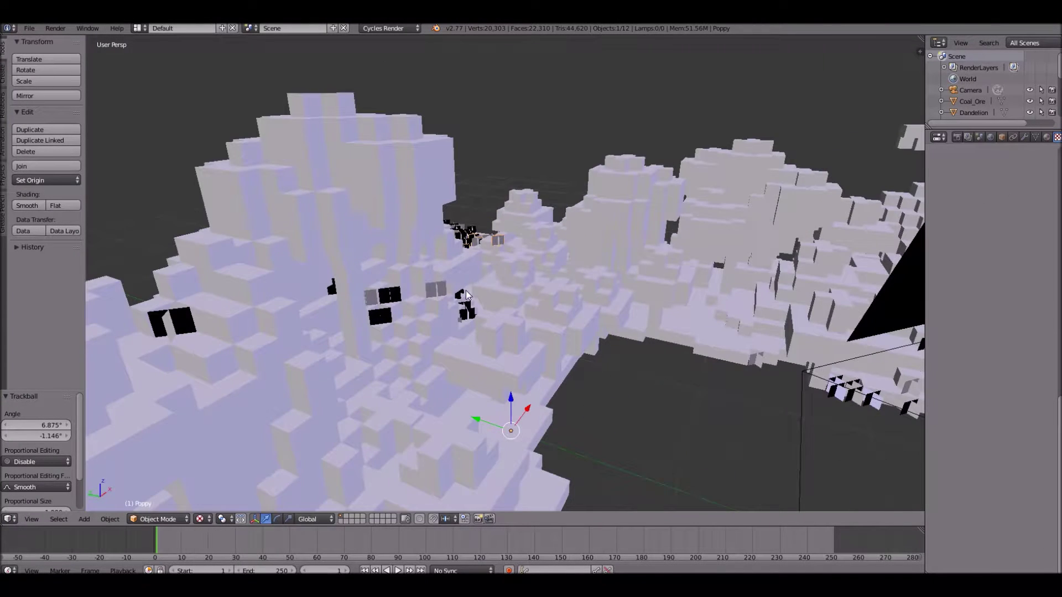
# Select the oak leaves object and enable nodes on its material.
pyautogui.rightClick(466, 290)
pyautogui.click(1049, 137)
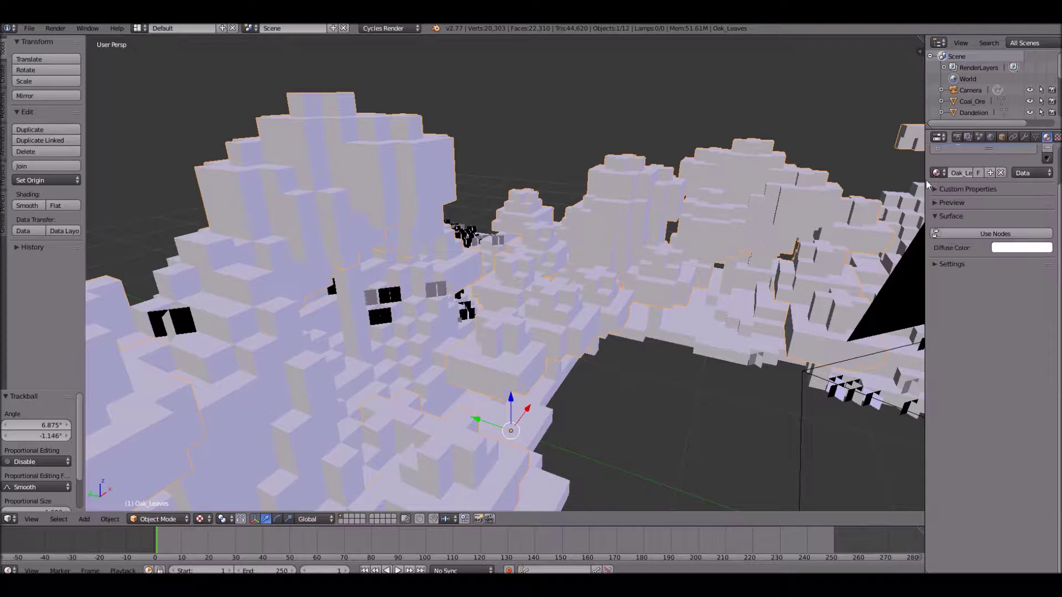
pyautogui.scroll(-5, 838, 253)
pyautogui.click(951, 235)
pyautogui.scroll(2, 975, 245)
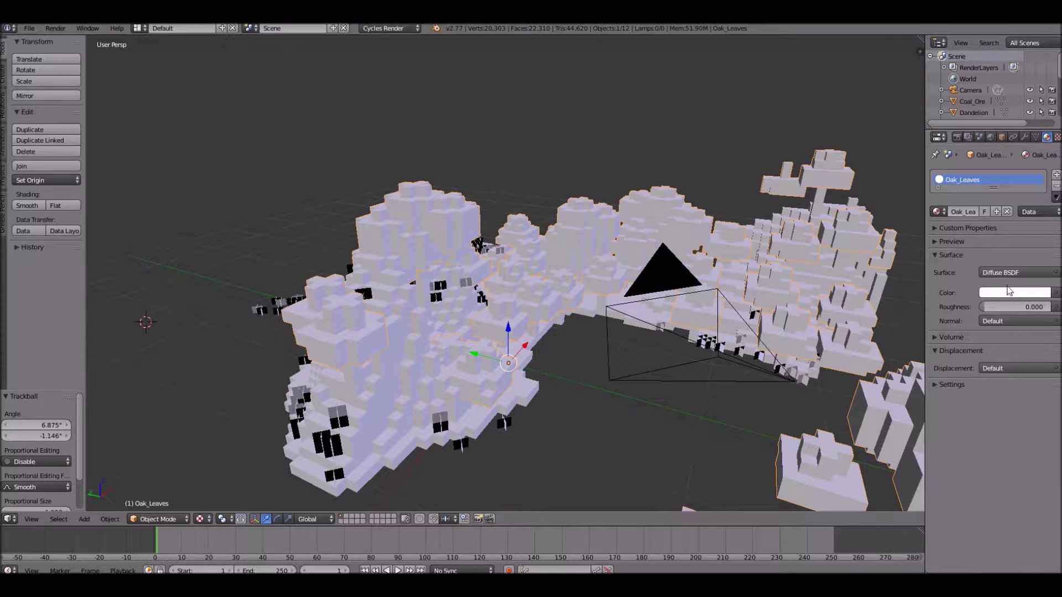
# Assign an Image Texture to the oak leaves' diffuse color using MinecraftWorld-RGBA.png.
pyautogui.click(1055, 292)
pyautogui.click(848, 252)
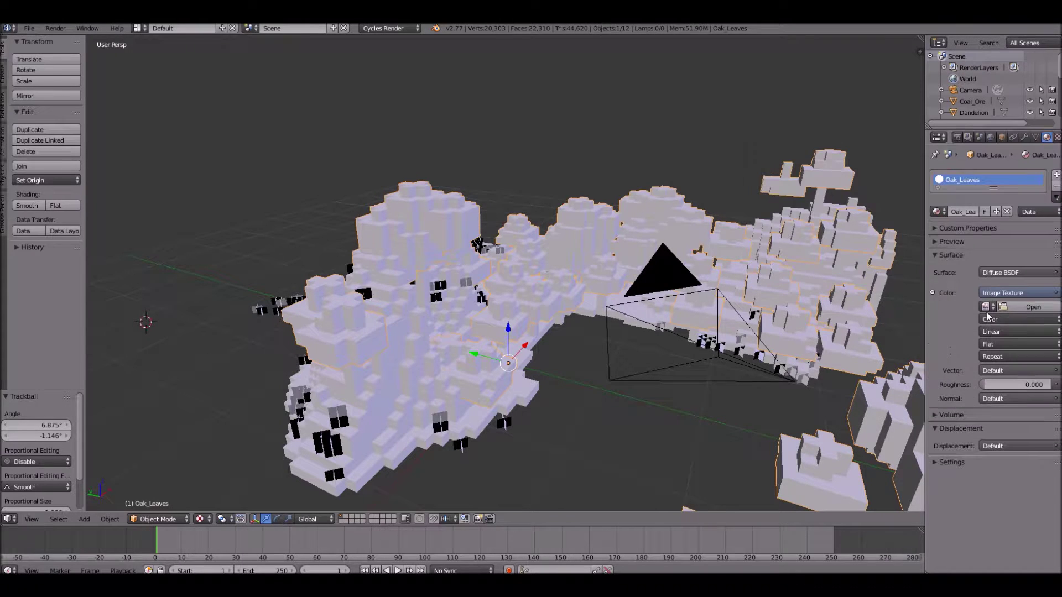
pyautogui.click(986, 307)
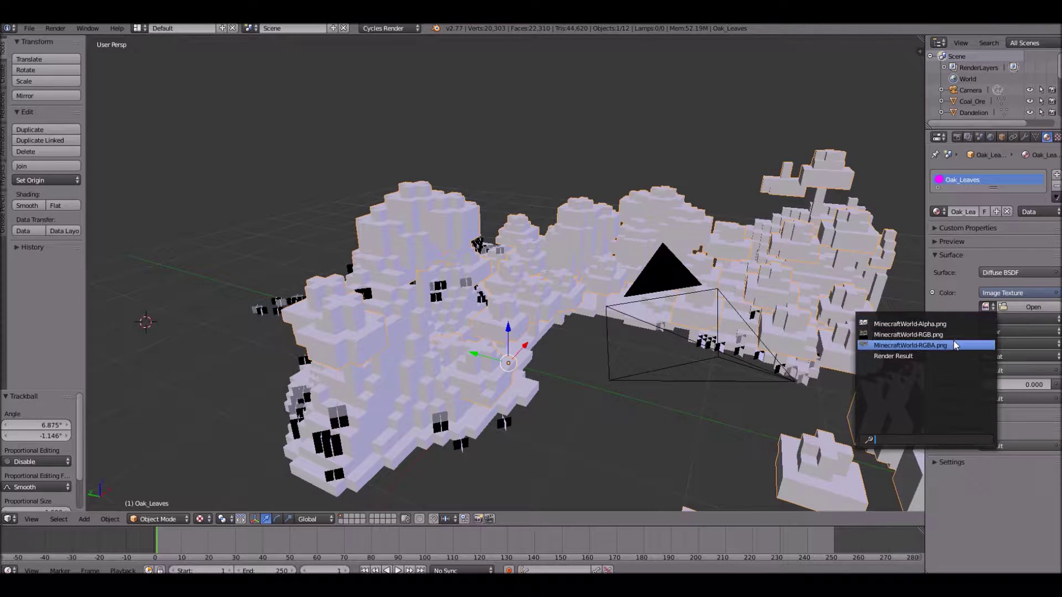
pyautogui.click(968, 345)
pyautogui.click(984, 307)
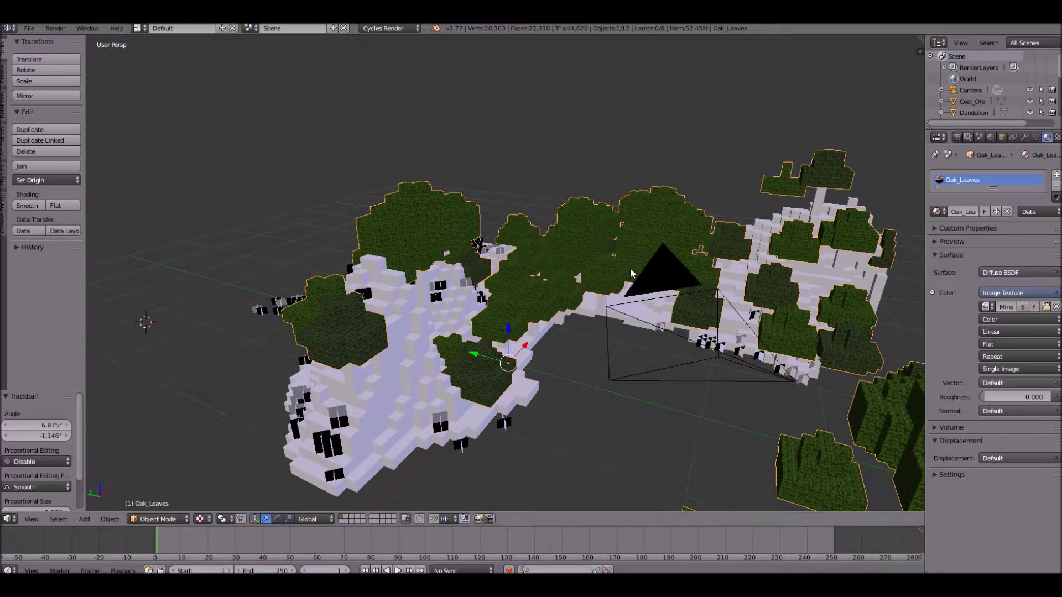
# Set the oak leaves image texture's interpolation to Closest.
pyautogui.scroll(6, 583, 251)
pyautogui.scroll(3, 744, 284)
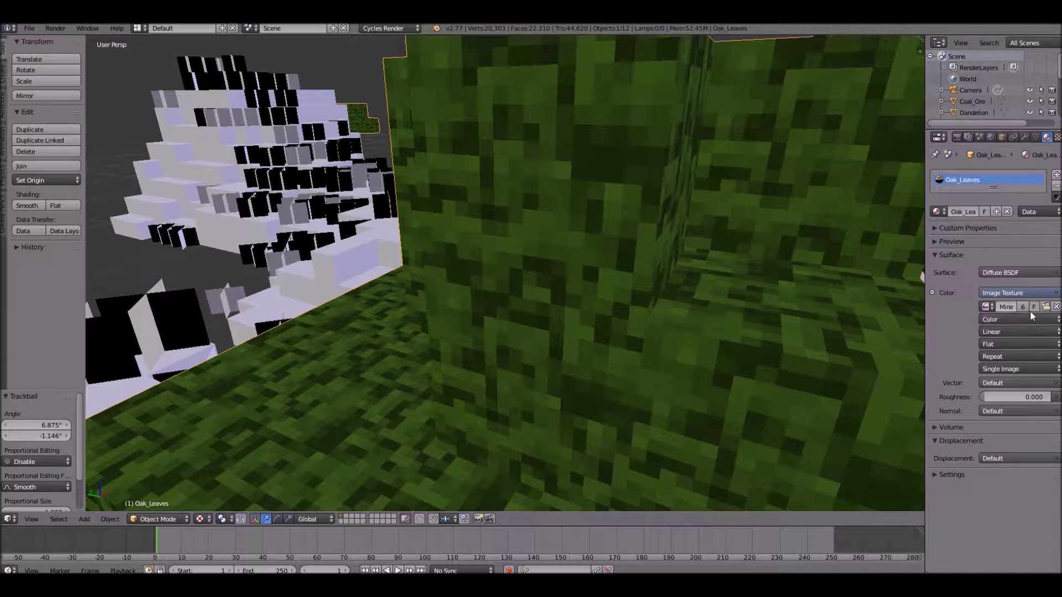
pyautogui.click(1008, 330)
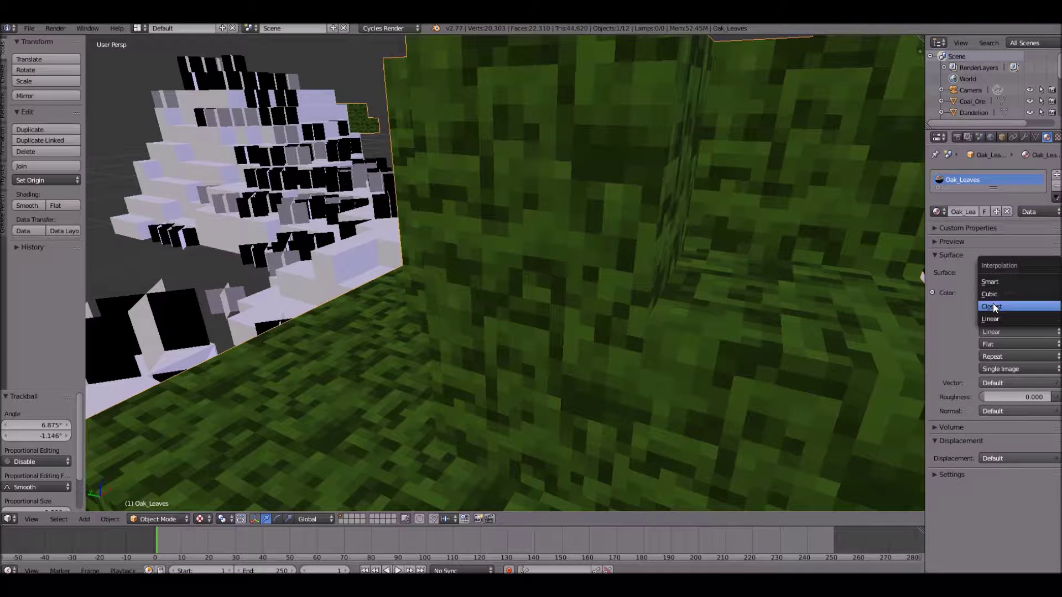
pyautogui.click(993, 306)
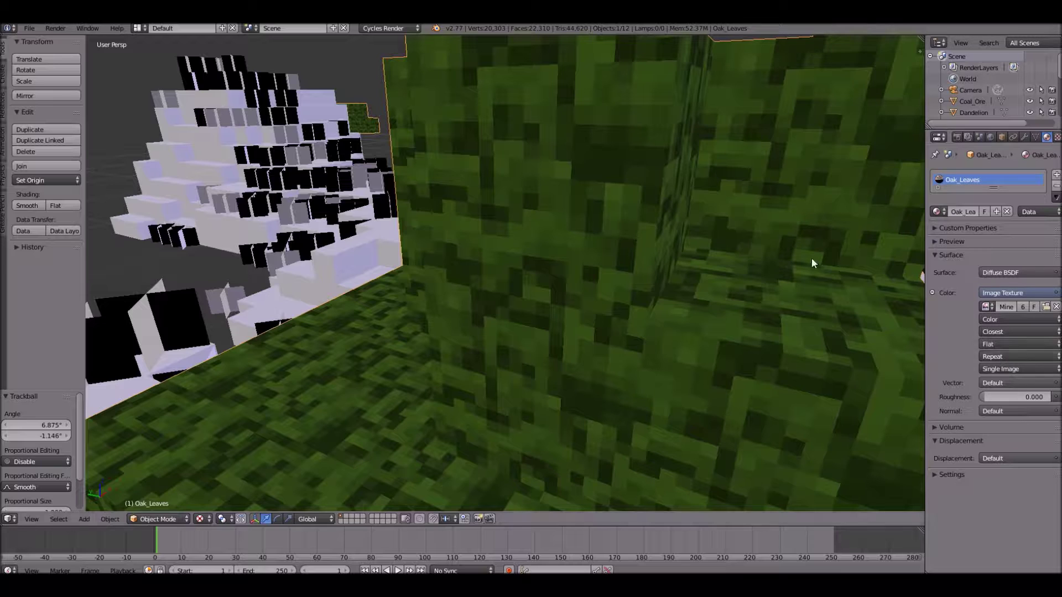
# Hide the oak leaves object and select the Wood object.
pyautogui.scroll(-6, 847, 264)
pyautogui.press('h')
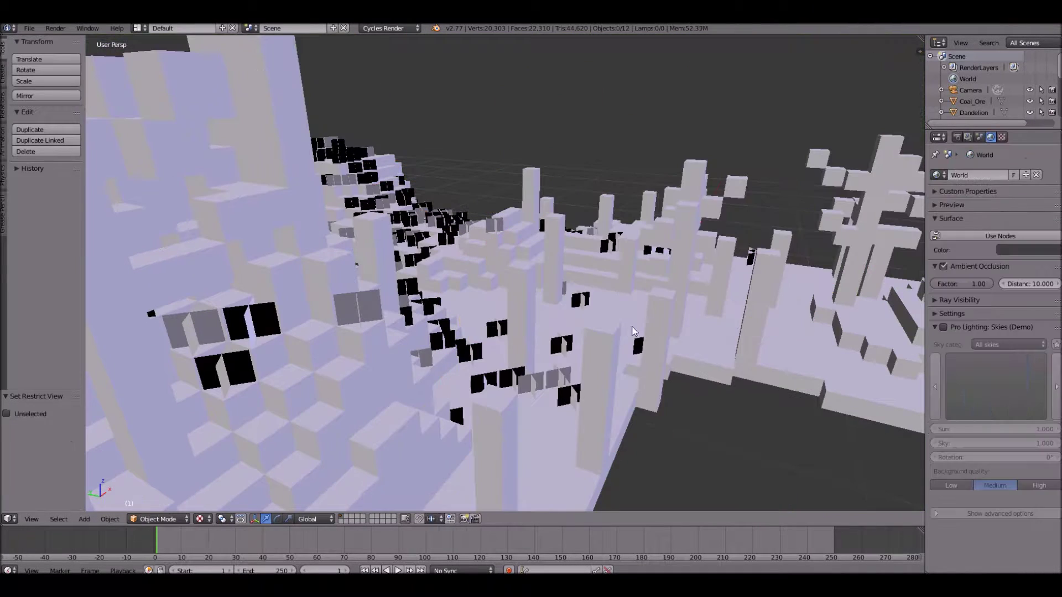
pyautogui.rightClick(199, 82)
pyautogui.scroll(3, 103, 83)
pyautogui.scroll(-6, 103, 83)
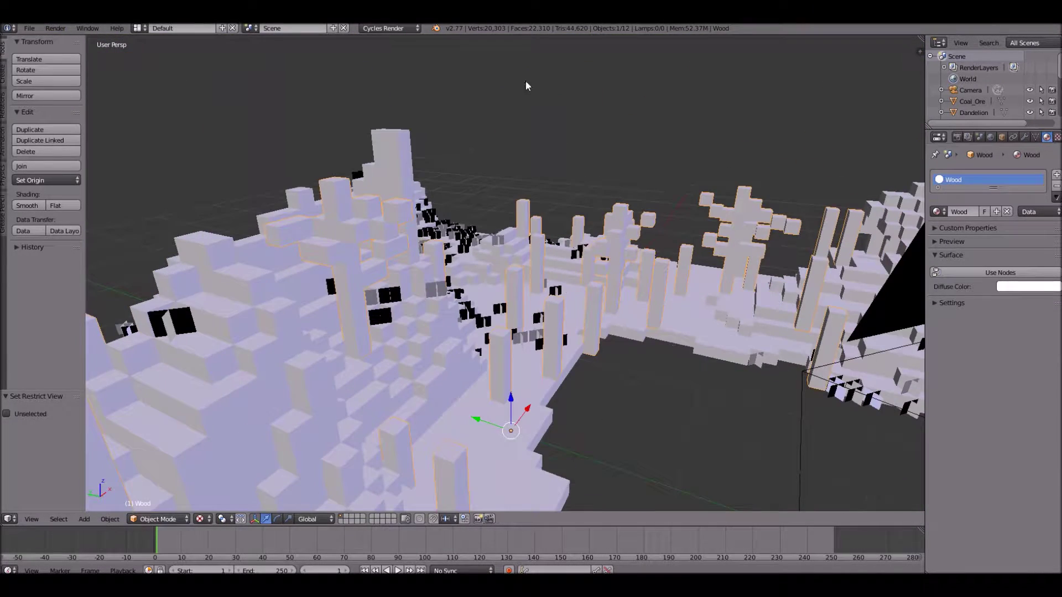
# Unhide all hidden objects and clear the selection.
pyautogui.hotkey('alt', 'h')
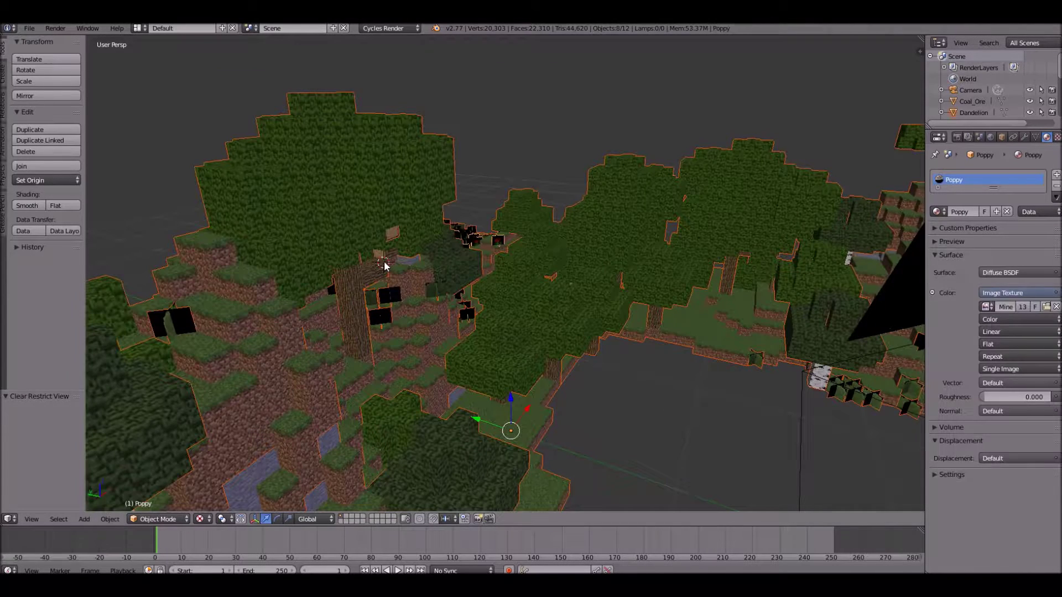
pyautogui.press('a')
pyautogui.scroll(-8, 673, 308)
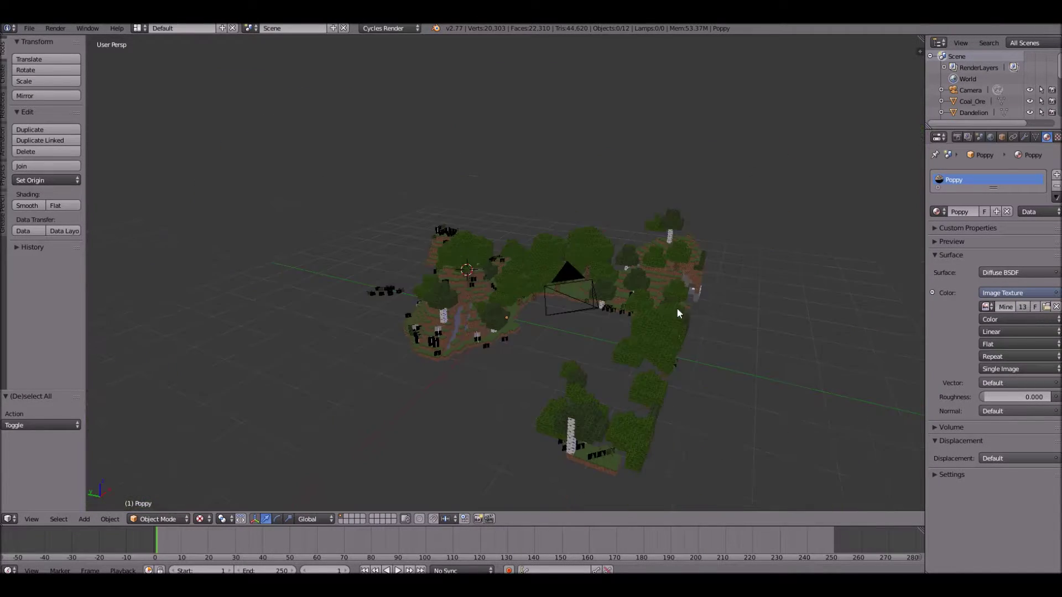
pyautogui.moveTo(676, 308); pyautogui.dragTo(51, 389, button='middle')
pyautogui.scroll(6, 344, 318)
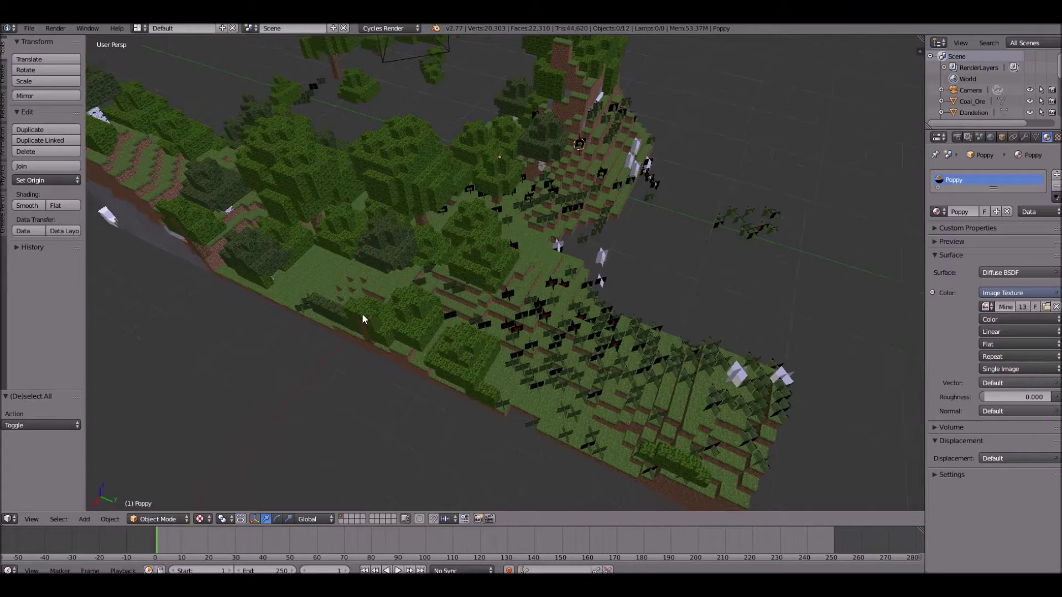
# Test-render the scene from the camera view, bring up the world settings, and stop the render.
pyautogui.press('KP_0')
pyautogui.click(57, 28)
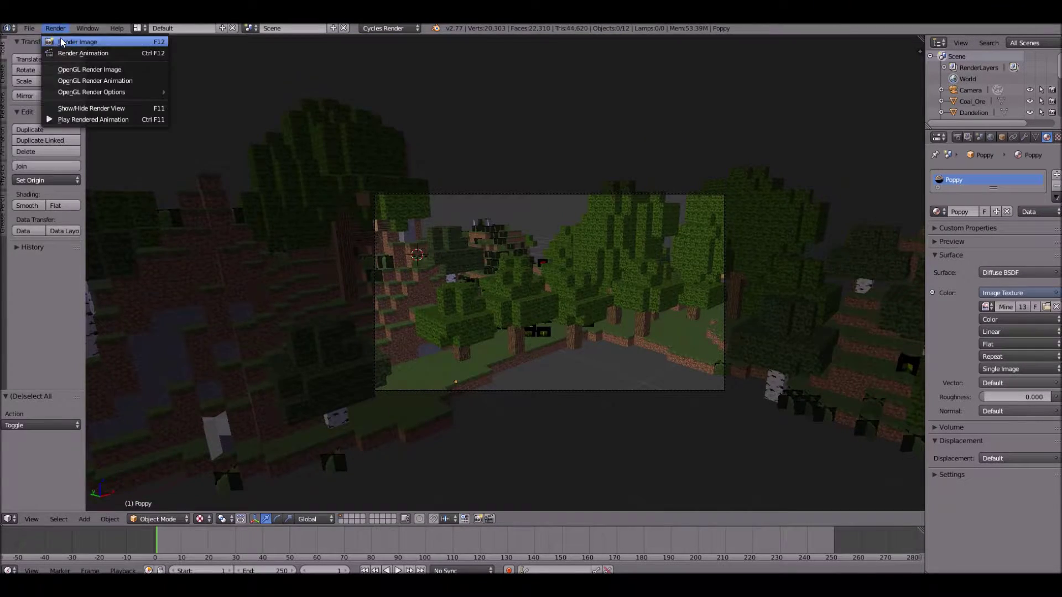
pyautogui.click(61, 39)
pyautogui.scroll(2, 728, 169)
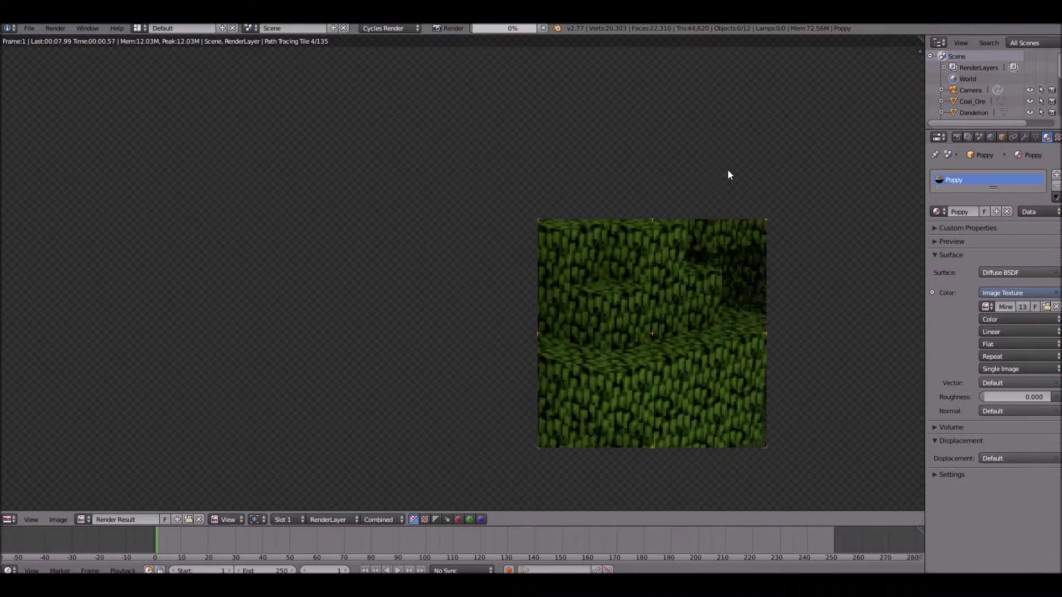
pyautogui.click(990, 136)
pyautogui.press('Escape')
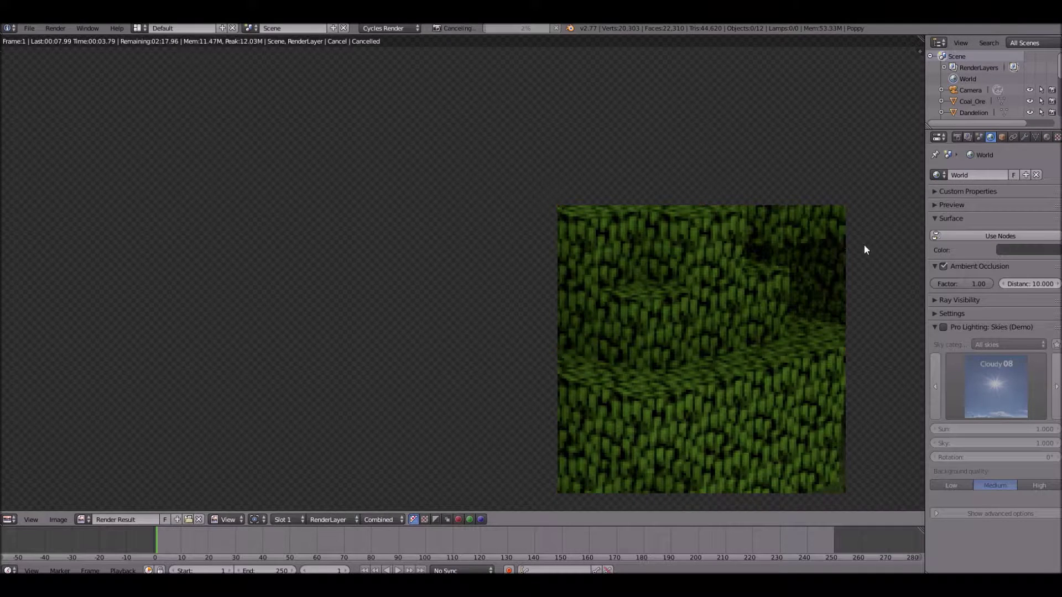
pyautogui.press('Escape')
# Enable nodes for the world and assign a Sky Texture to its background color.
pyautogui.click(981, 237)
pyautogui.click(1024, 256)
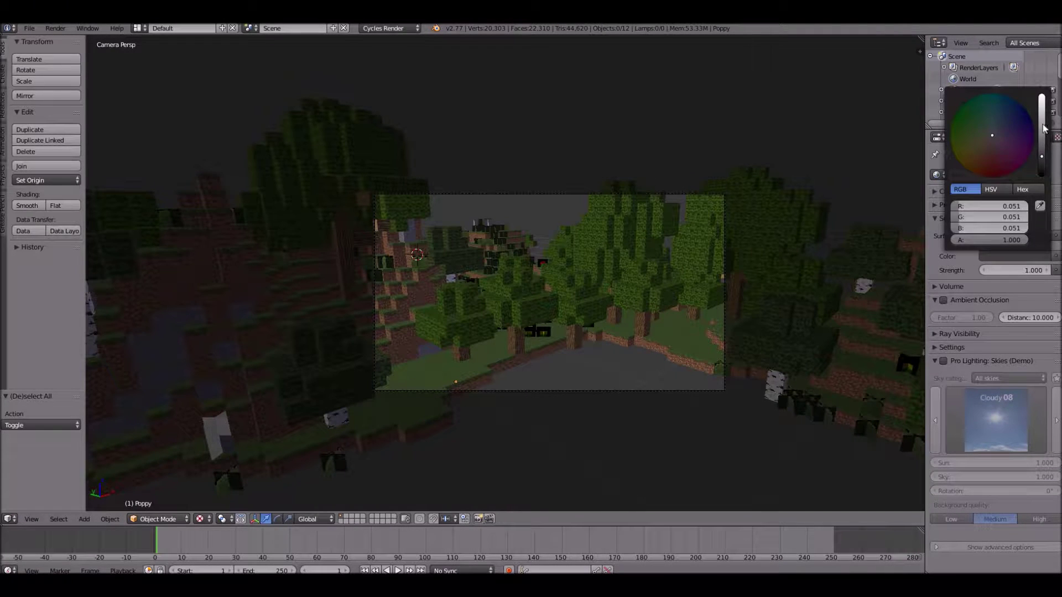
pyautogui.moveTo(1045, 128); pyautogui.dragTo(1046, 113)
pyautogui.click(1055, 256)
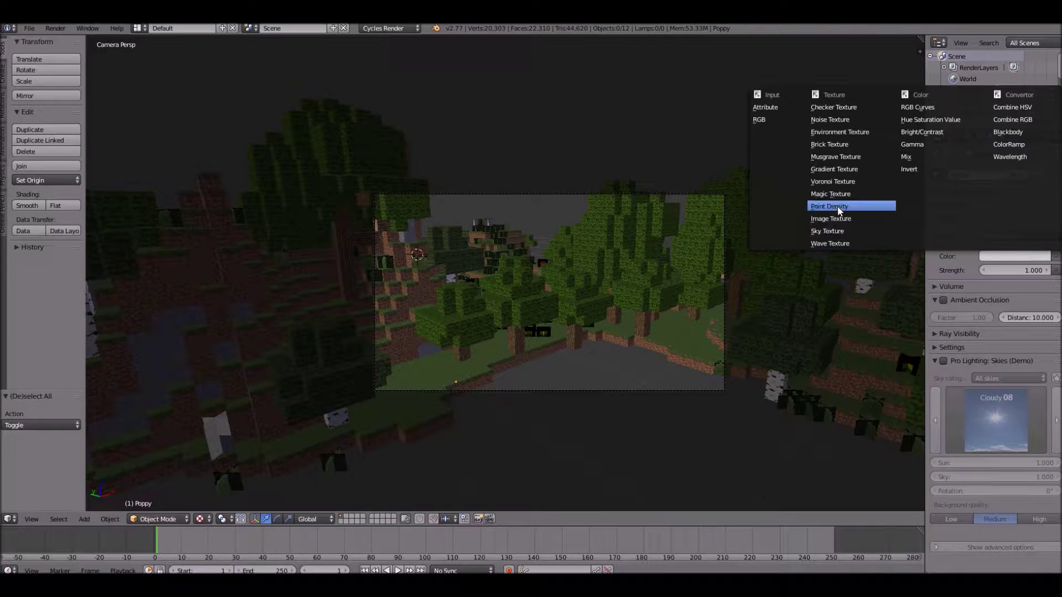
pyautogui.click(830, 232)
# Test-render the image with the sky texture, check the leaves, and stop the render.
pyautogui.click(55, 28)
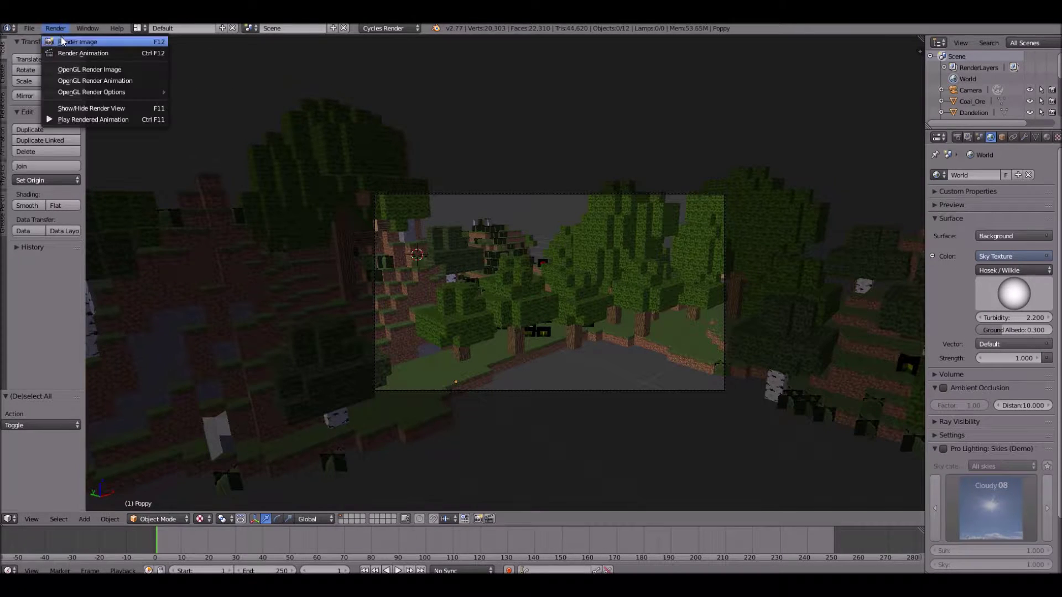
pyautogui.click(89, 39)
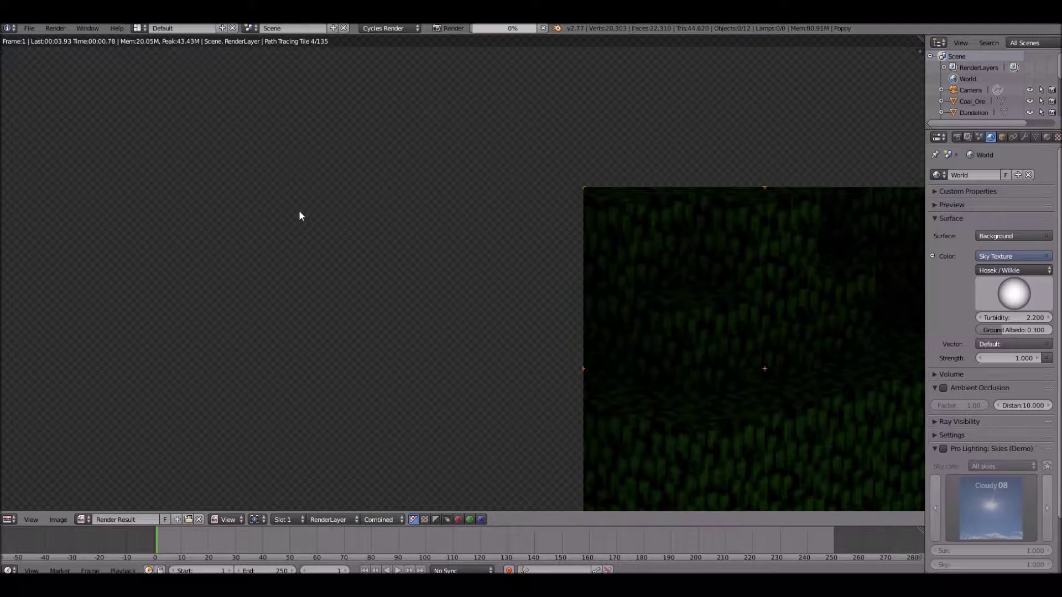
pyautogui.scroll(-3, 296, 215)
pyautogui.scroll(1, 370, 204)
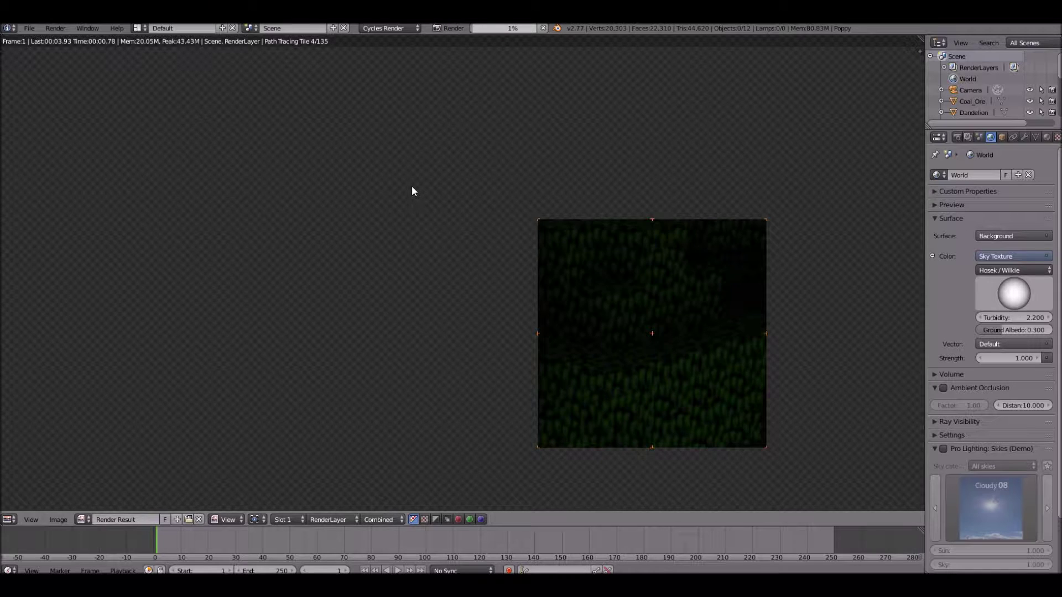
pyautogui.press('Escape')
# Set the world background strength to 5 and render the image again.
pyautogui.click(976, 358)
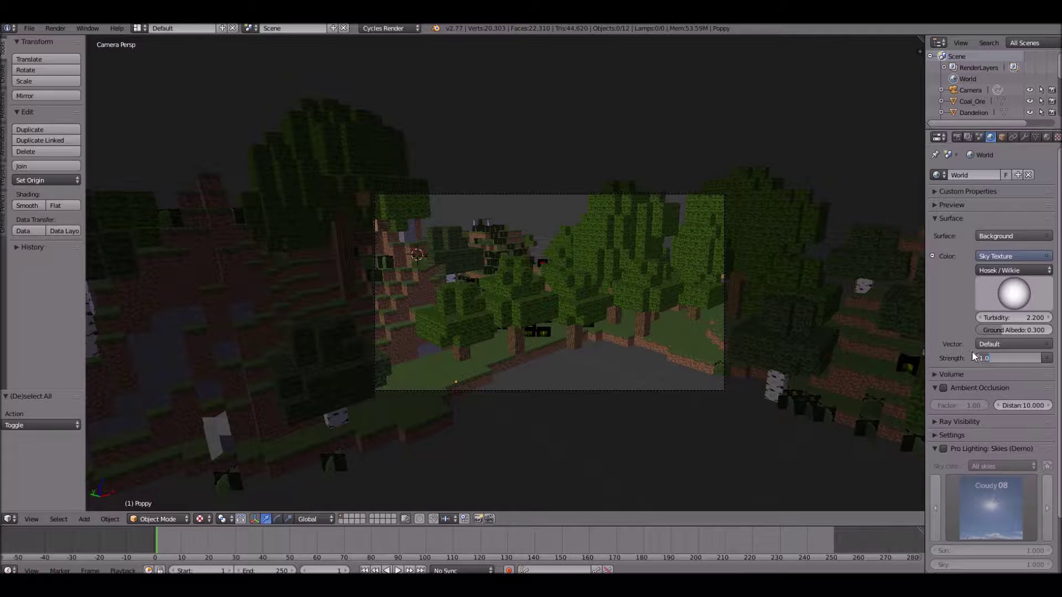
pyautogui.press('Return')
pyautogui.click(56, 28)
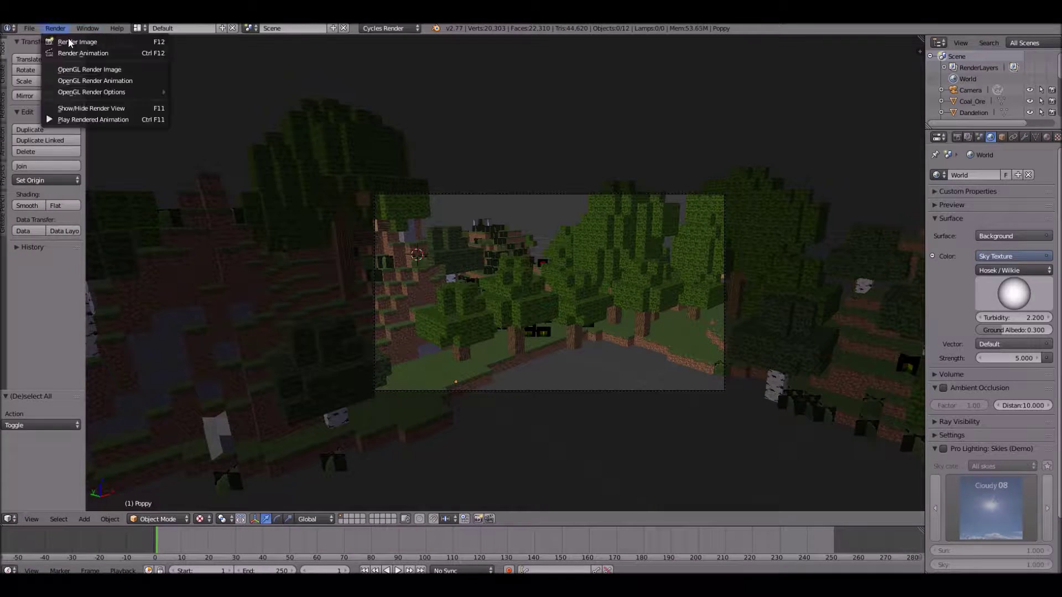
pyautogui.click(69, 41)
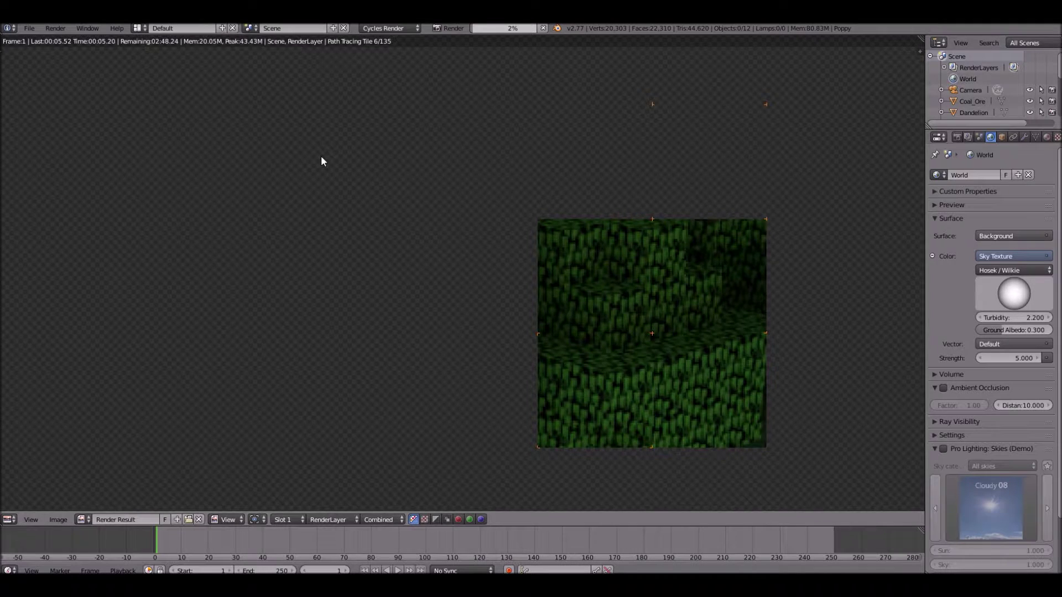
# Examine the leaf textures and the flower's edges in the running render and stop it.
pyautogui.scroll(8, 399, 155)
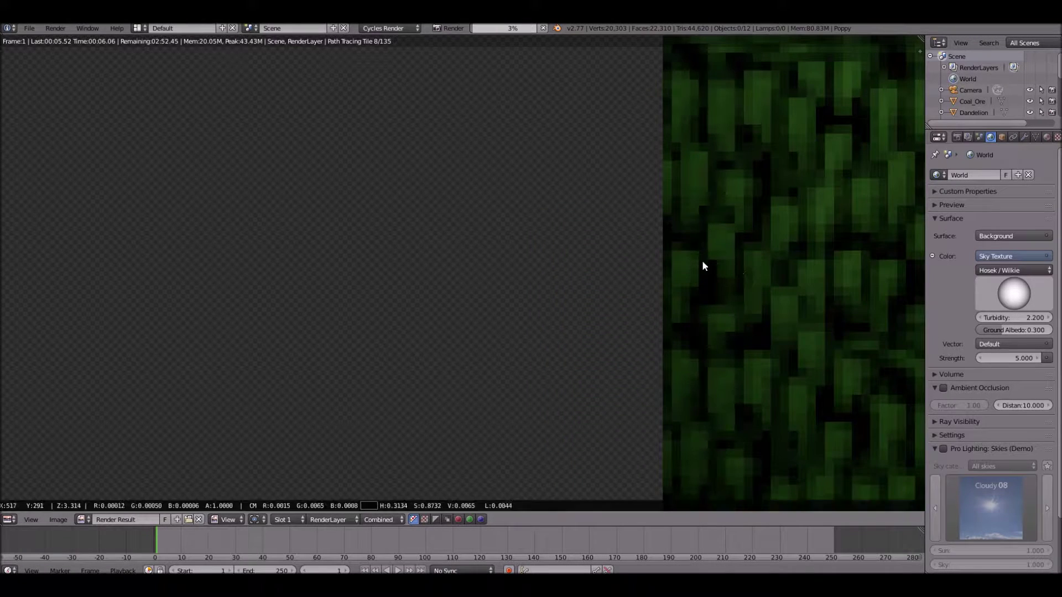
pyautogui.scroll(-5, 709, 218)
pyautogui.moveTo(704, 219); pyautogui.dragTo(624, 199, button='middle')
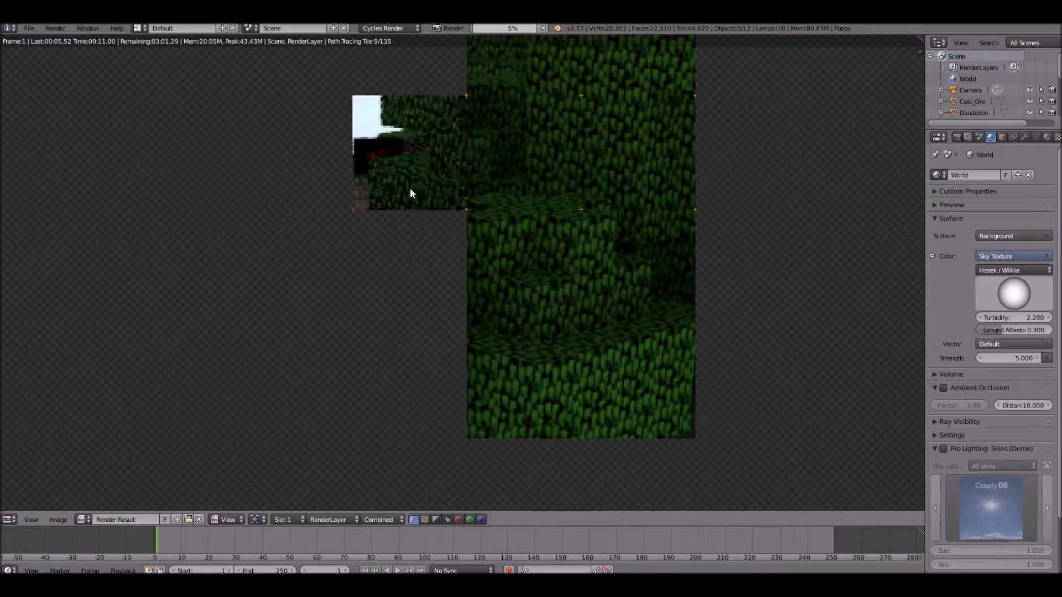
pyautogui.moveTo(423, 194); pyautogui.dragTo(548, 234, button='middle')
pyautogui.scroll(5, 441, 226)
pyautogui.moveTo(428, 292); pyautogui.dragTo(406, 425, button='middle')
pyautogui.scroll(-1, 588, 253)
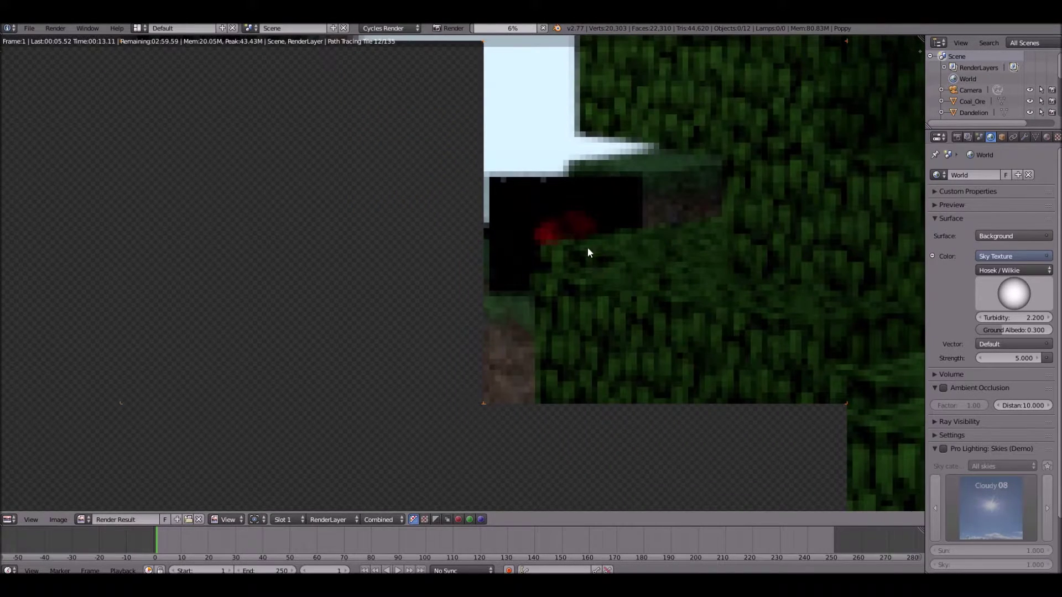
pyautogui.scroll(-2, 597, 265)
pyautogui.scroll(3, 474, 290)
pyautogui.scroll(2, 474, 289)
pyautogui.moveTo(348, 276); pyautogui.dragTo(484, 594, button='middle')
pyautogui.scroll(2, 572, 332)
pyautogui.click(545, 317)
pyautogui.scroll(-8, 503, 372)
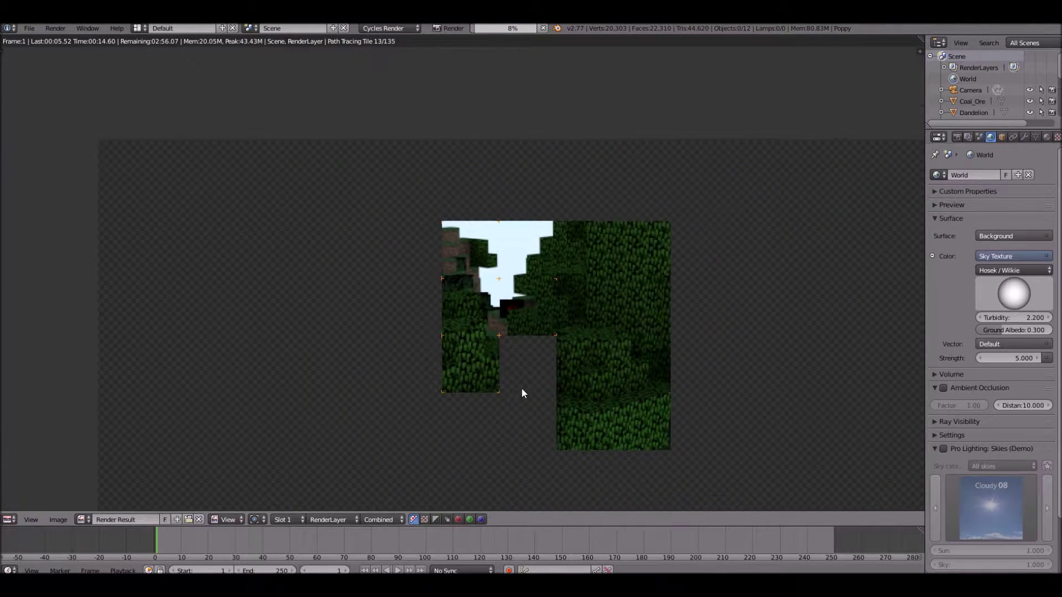
pyautogui.press('Escape')
pyautogui.press('Escape')
# Select the oak leaves object and show its material in the Node Editor.
pyautogui.scroll(5, 528, 371)
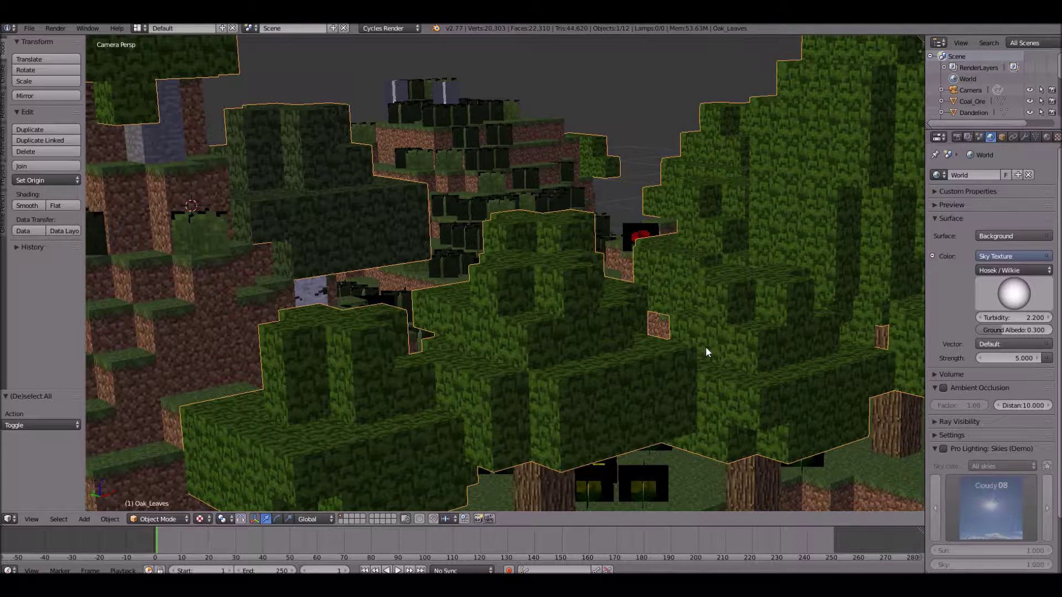
pyautogui.click(1047, 137)
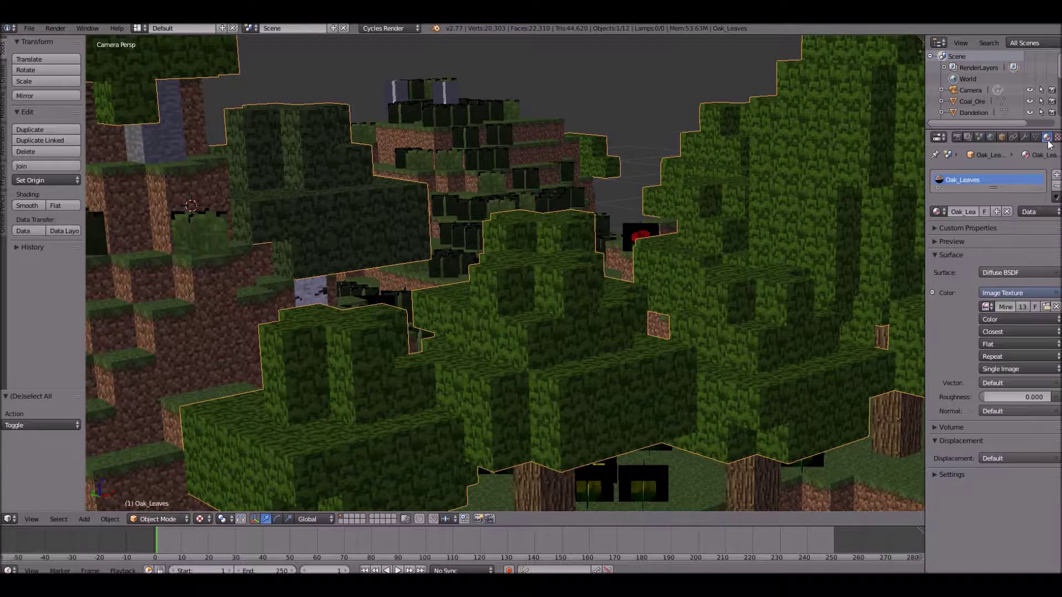
pyautogui.click(9, 518)
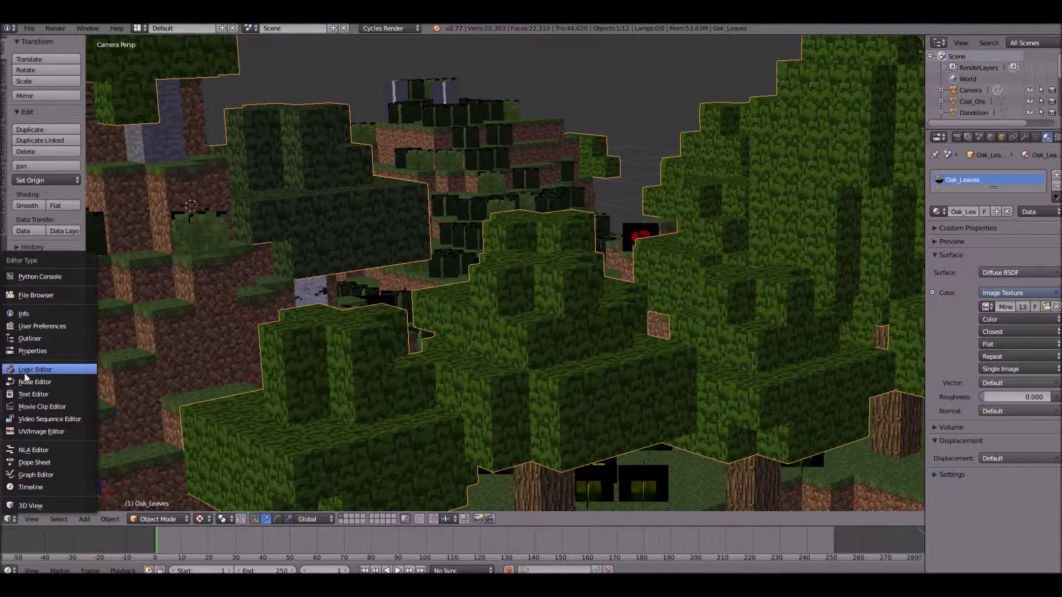
pyautogui.click(28, 382)
# Move the Material Output node aside and insert a Mix Shader between it and the Diffuse BSDF.
pyautogui.scroll(4, 423, 265)
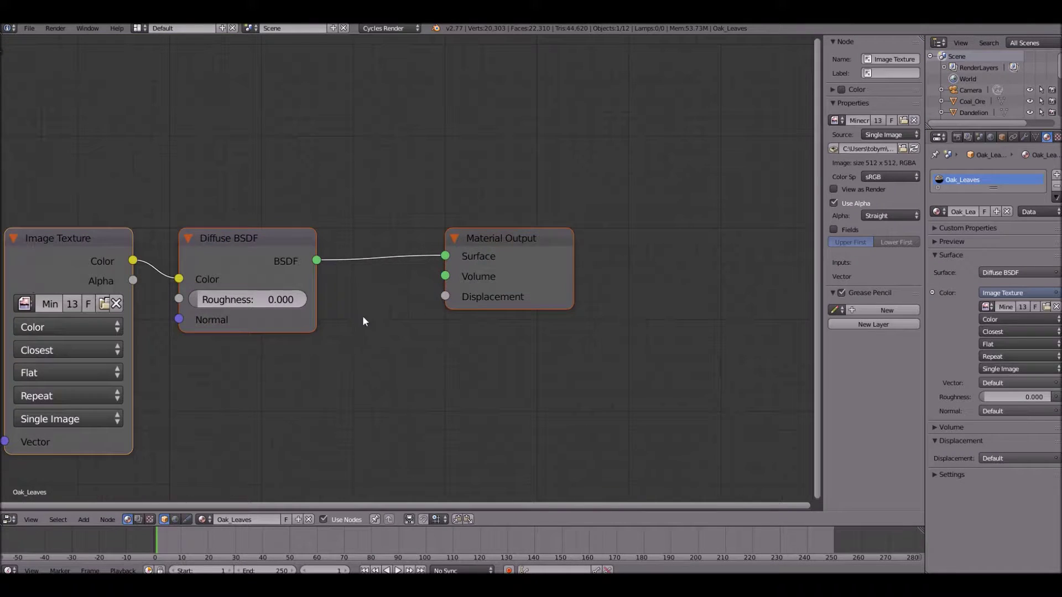
pyautogui.moveTo(512, 242); pyautogui.dragTo(707, 224)
pyautogui.scroll(-2, 539, 273)
pyautogui.hotkey('shift', 'a')
pyautogui.click(535, 274)
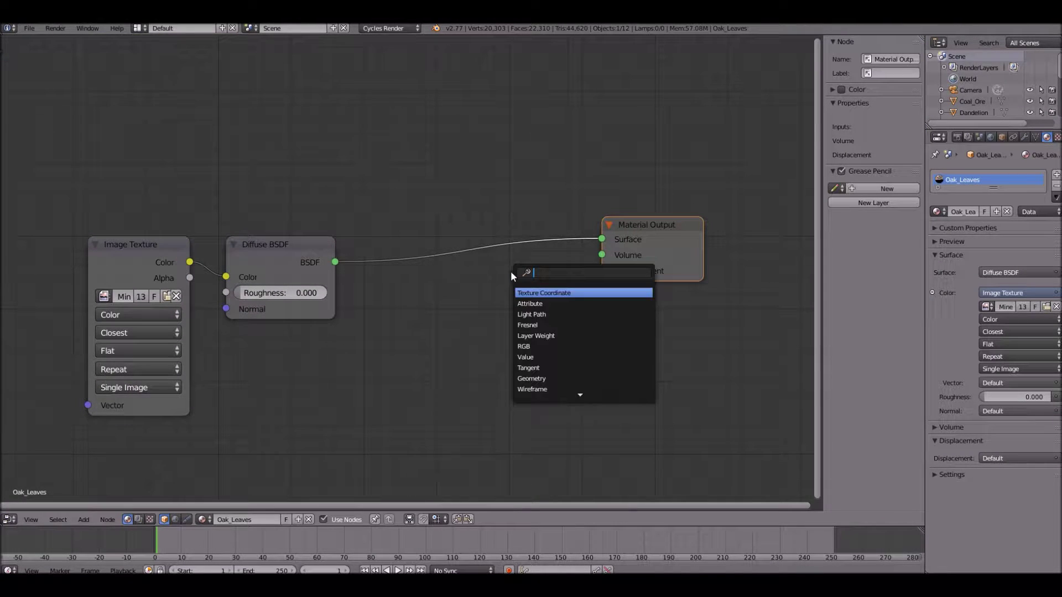
pyautogui.write('mix')
pyautogui.press('Return')
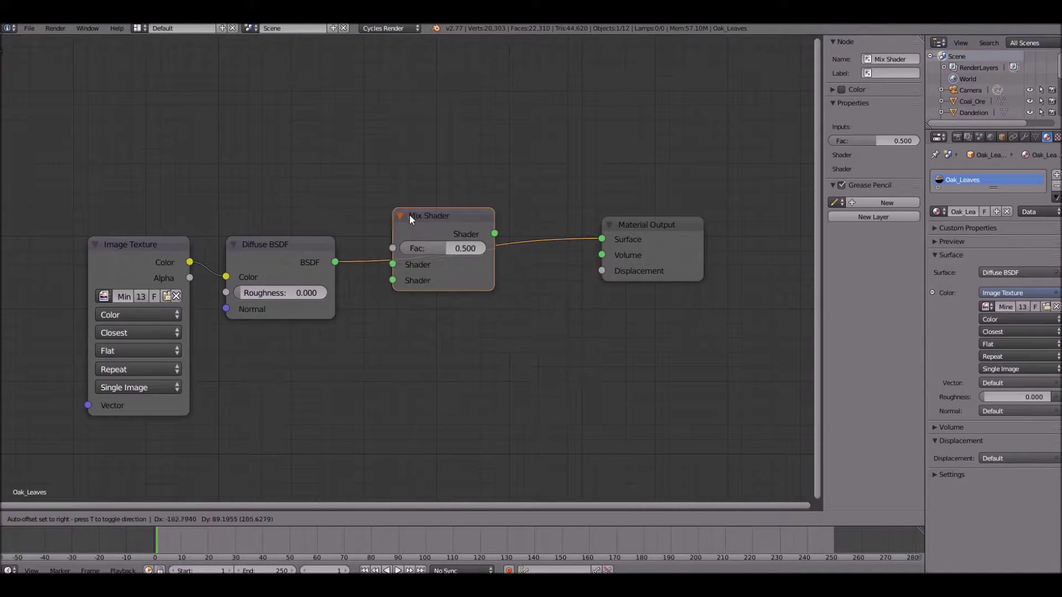
pyautogui.click(423, 227)
# Add a Transparent BSDF node and place it below the Diffuse BSDF.
pyautogui.hotkey('shift', 'a')
pyautogui.click(404, 230)
pyautogui.write('t')
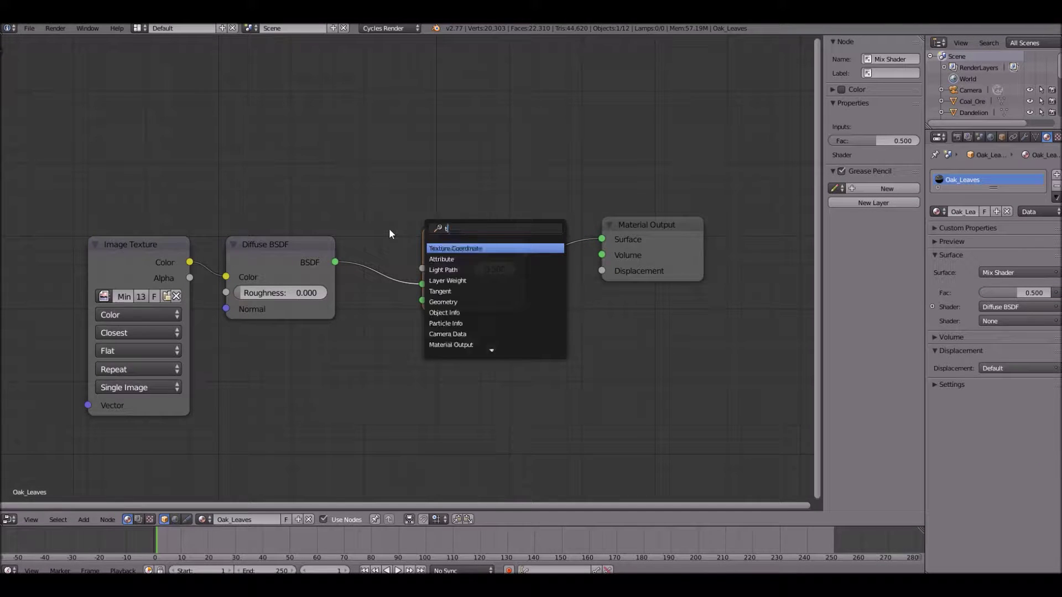
pyautogui.write('ra')
pyautogui.press('Return')
pyautogui.click(258, 423)
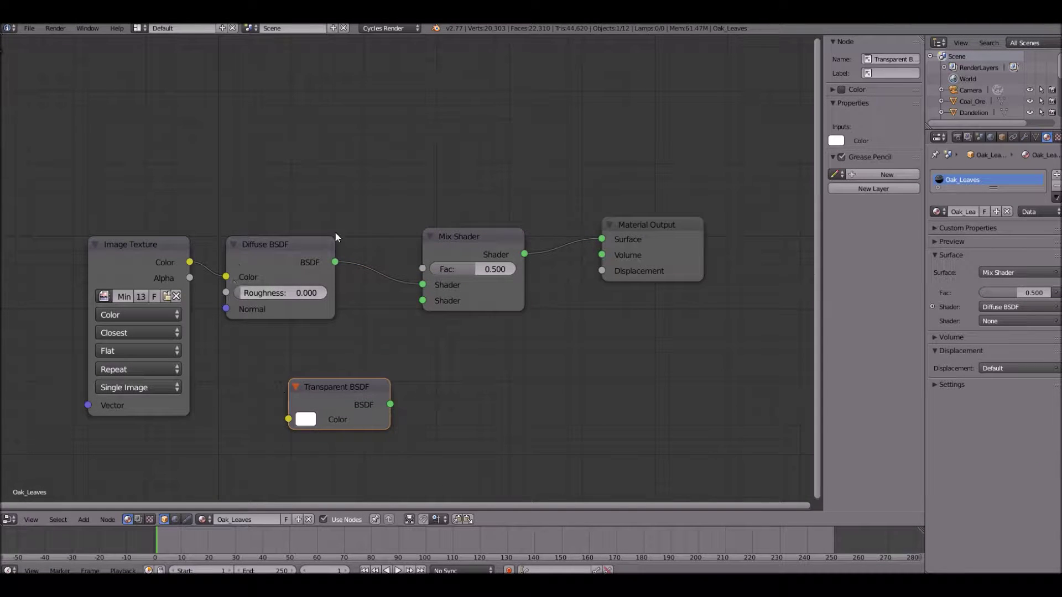
pyautogui.press('g')
pyautogui.click(327, 378)
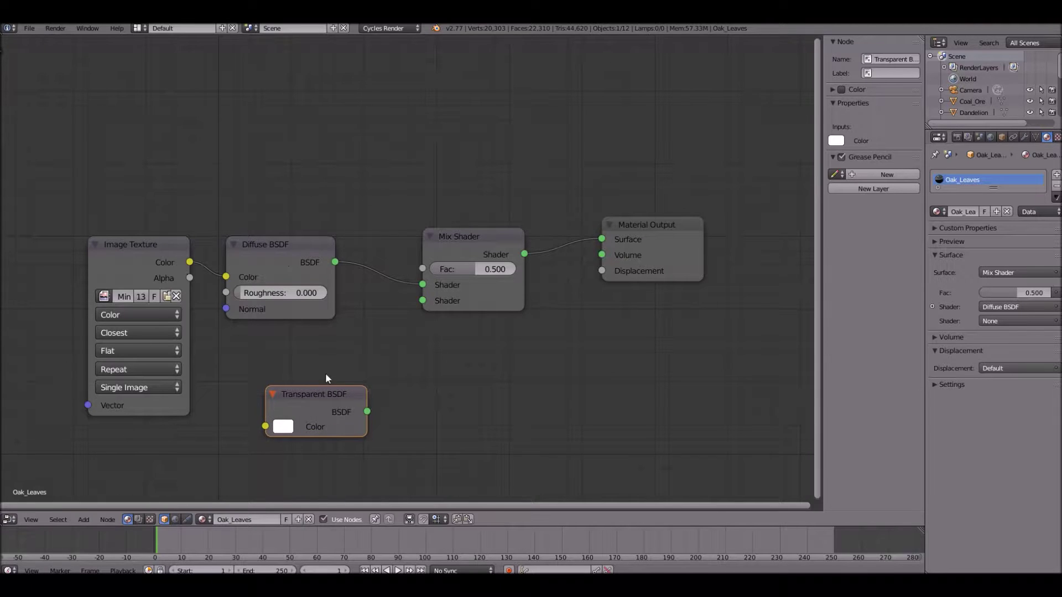
# Link the Transparent BSDF to the Mix Shader's second shader input and the image's Alpha to Fac, and show the material preview.
pyautogui.moveTo(366, 412); pyautogui.dragTo(424, 301)
pyautogui.moveTo(191, 277)
pyautogui.mouseDown()
pyautogui.moveTo(323, 206)
pyautogui.moveTo(447, 287)
pyautogui.moveTo(438, 188)
pyautogui.moveTo(412, 268)
pyautogui.moveTo(422, 268)
pyautogui.moveTo(195, 278)
pyautogui.mouseUp()
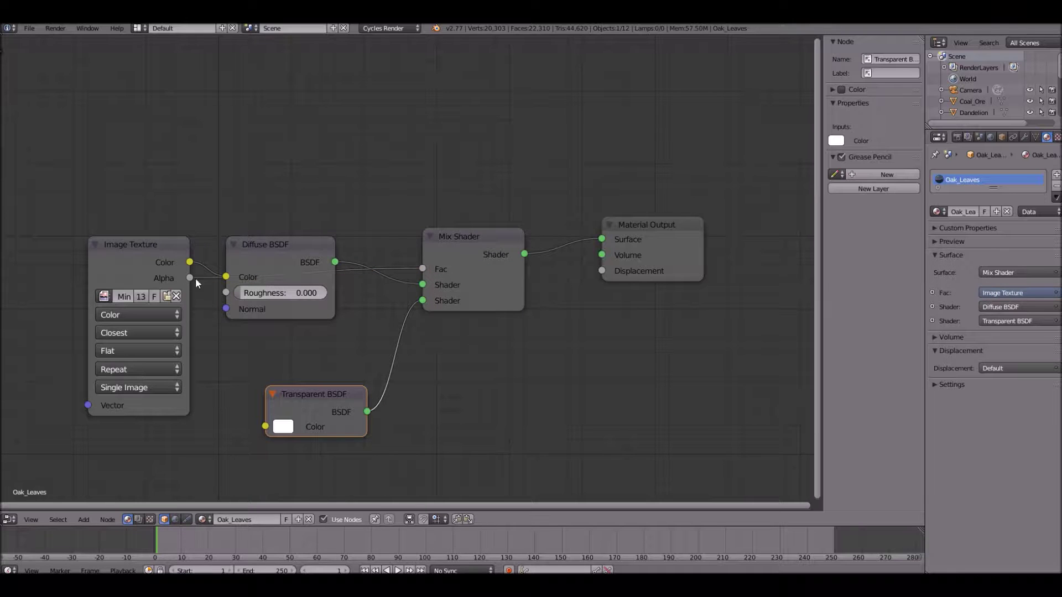
pyautogui.click(964, 241)
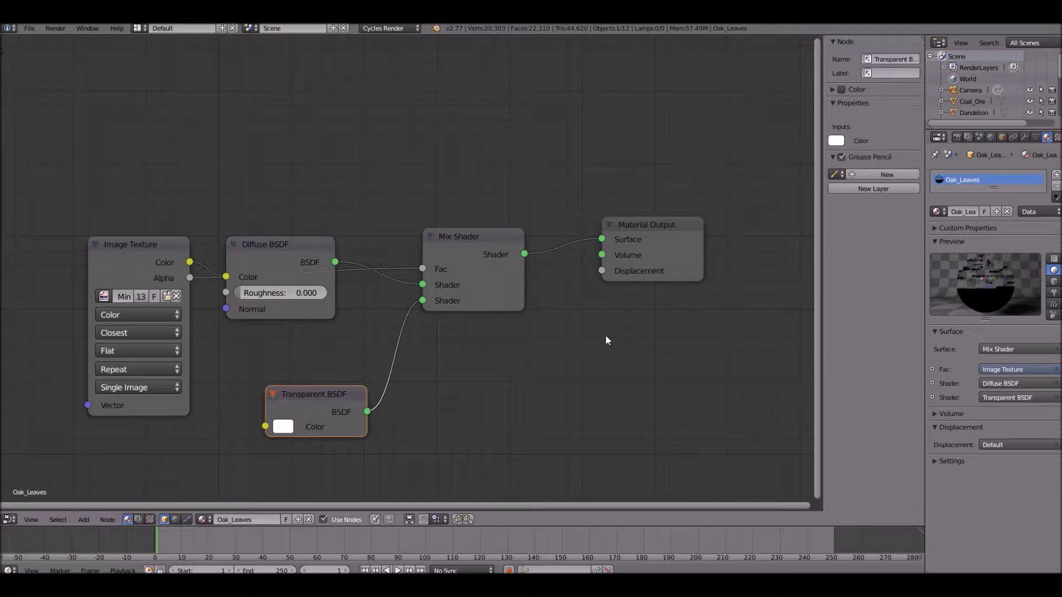
pyautogui.scroll(4, 501, 341)
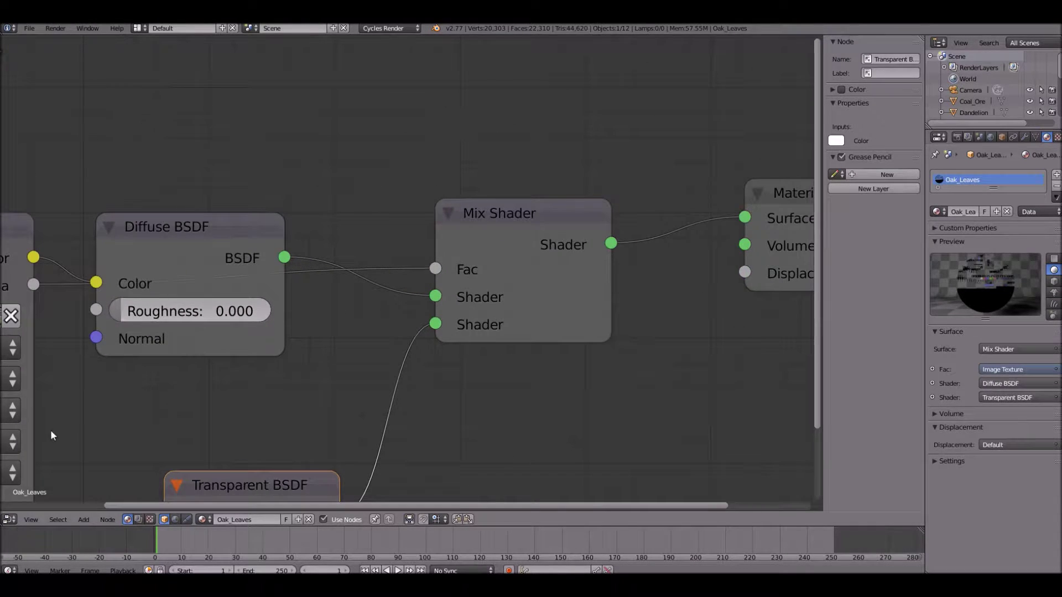
# Box-select all nodes of the oak leaves material.
pyautogui.click(9, 519)
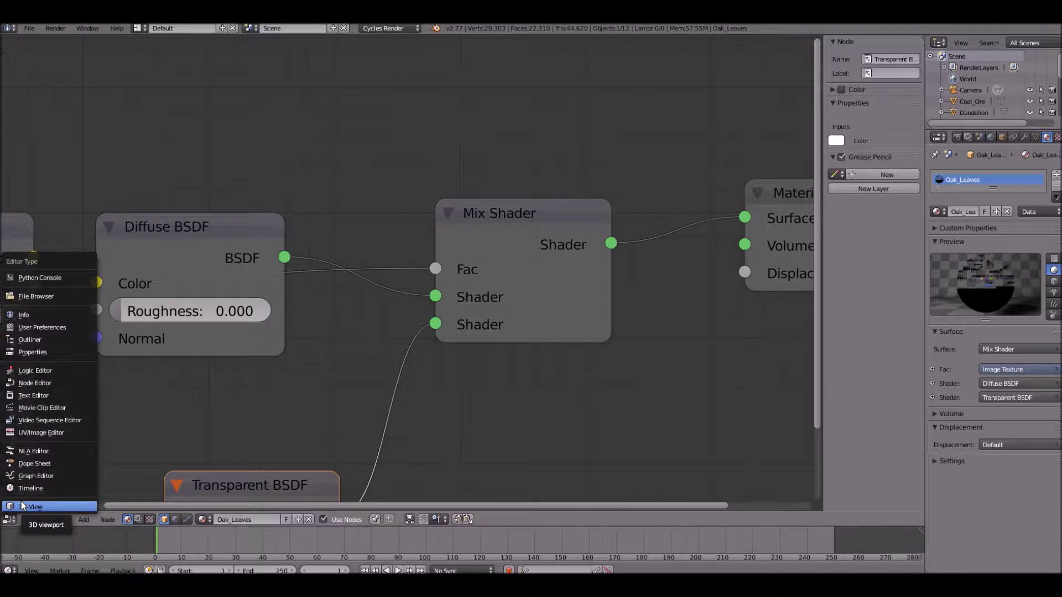
pyautogui.scroll(-5, 325, 417)
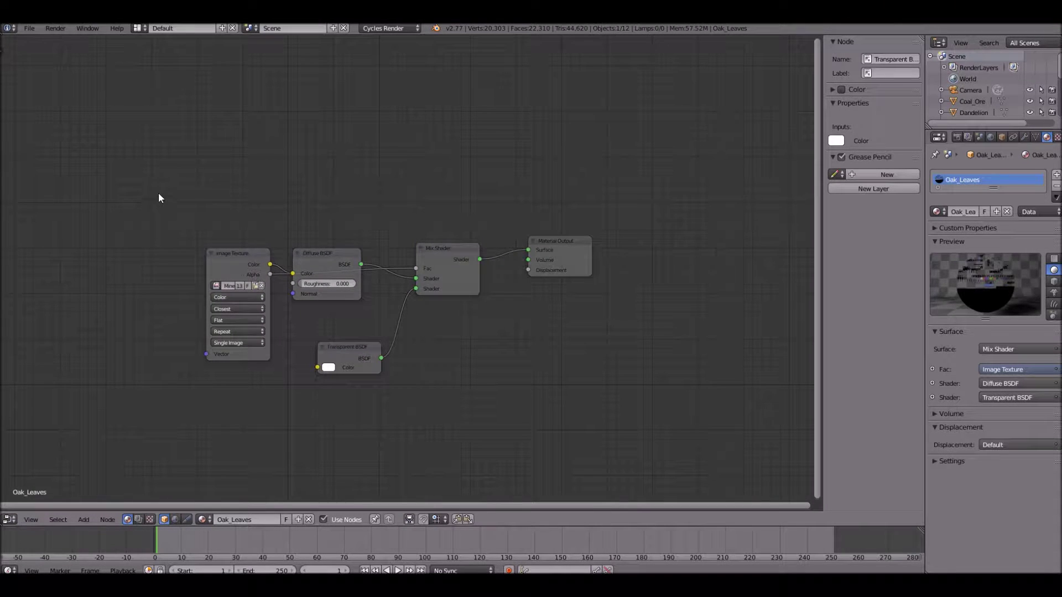
pyautogui.press('b')
pyautogui.moveTo(120, 178); pyautogui.dragTo(526, 387)
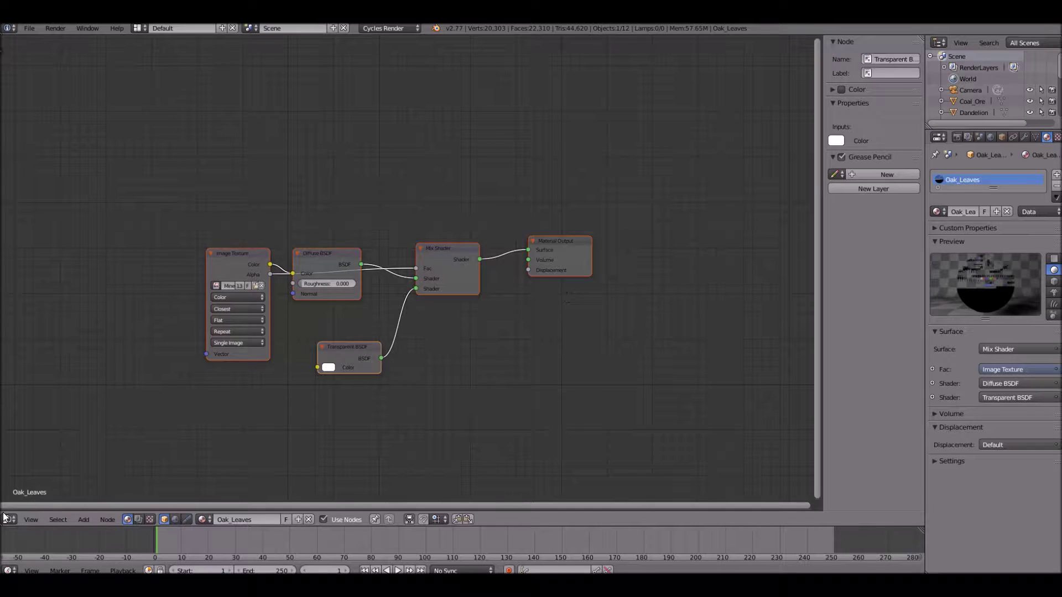
# Copy the selected oak leaves nodes, hide the oak leaves in the 3D viewport and select the grass plants.
pyautogui.click(10, 519)
pyautogui.click(9, 520)
pyautogui.click(31, 505)
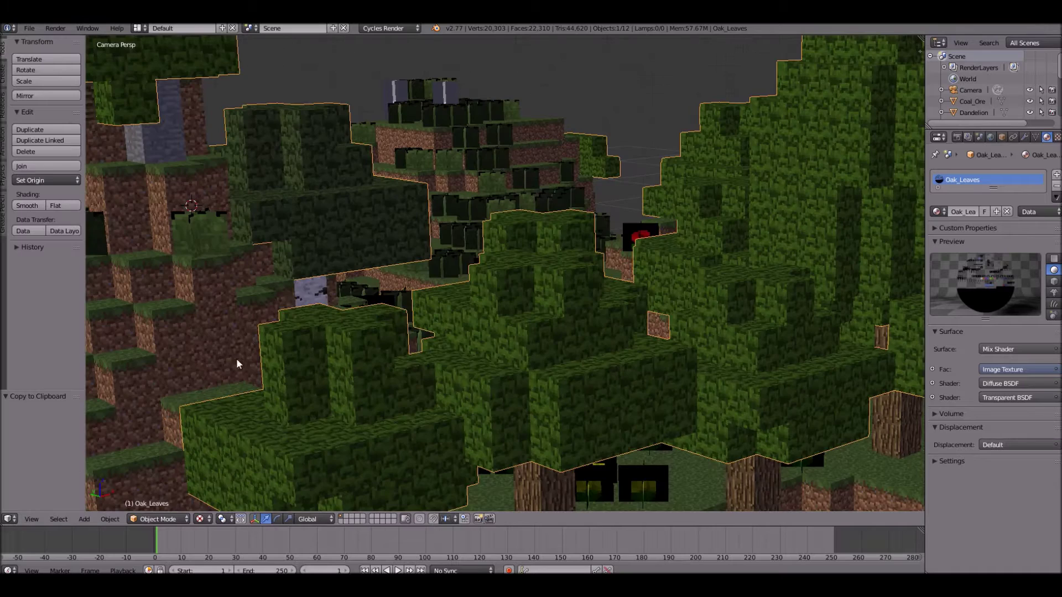
pyautogui.scroll(4, 290, 293)
pyautogui.scroll(-5, 290, 293)
pyautogui.scroll(3, 344, 280)
pyautogui.press('h')
pyautogui.rightClick(457, 218)
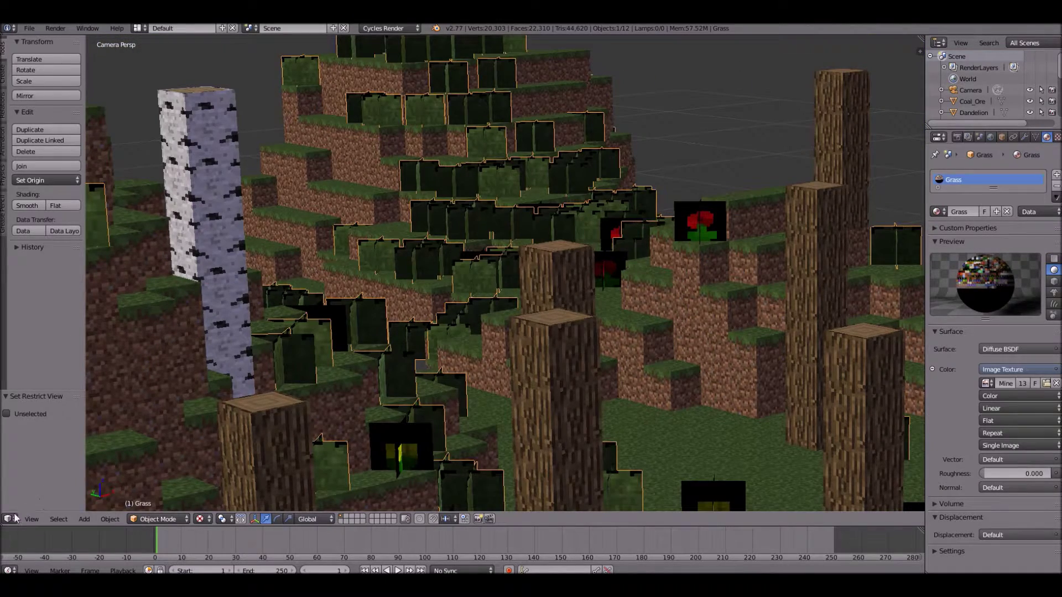
# Open the Grass material's node tree and paste the copied transparency nodes below the original ones.
pyautogui.click(15, 519)
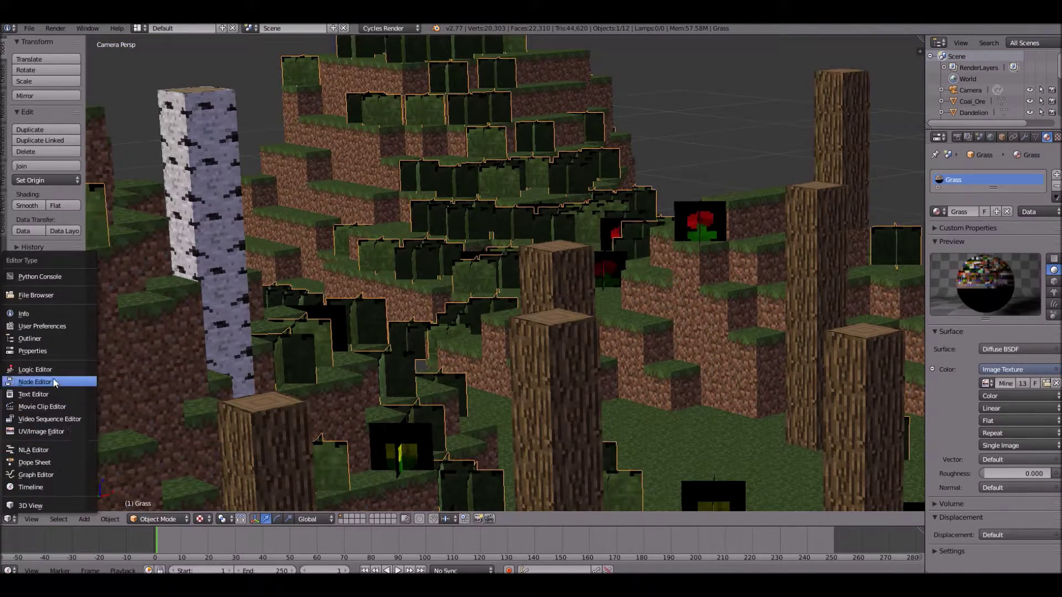
pyautogui.click(31, 382)
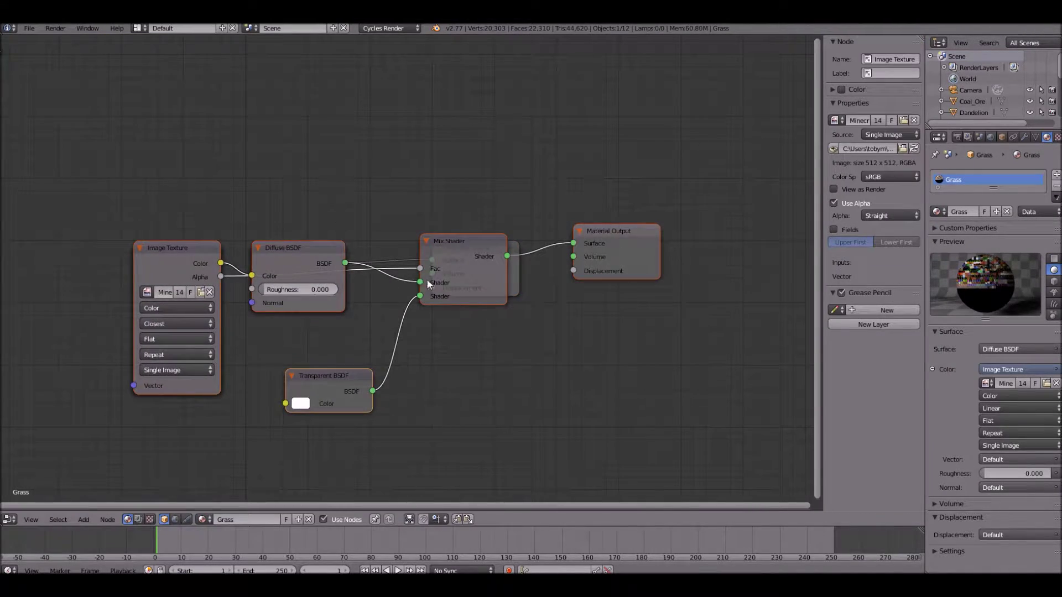
pyautogui.scroll(-2, 394, 138)
pyautogui.hotkey('shift', 'd')
pyautogui.click(403, 247)
# Delete the Grass material's original Image Texture, Diffuse BSDF and Material Output nodes.
pyautogui.rightClick(249, 265)
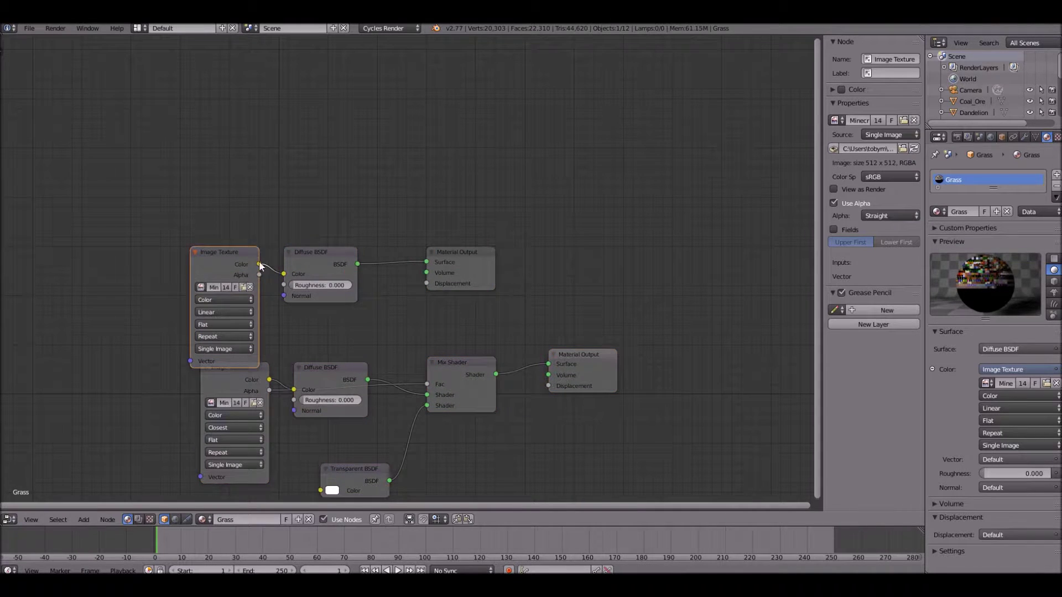
pyautogui.keyDown('shift'); pyautogui.rightClick(326, 265); pyautogui.keyUp('shift')
pyautogui.keyDown('shift'); pyautogui.rightClick(453, 266); pyautogui.keyUp('shift')
pyautogui.press('x')
pyautogui.scroll(-3, 432, 267)
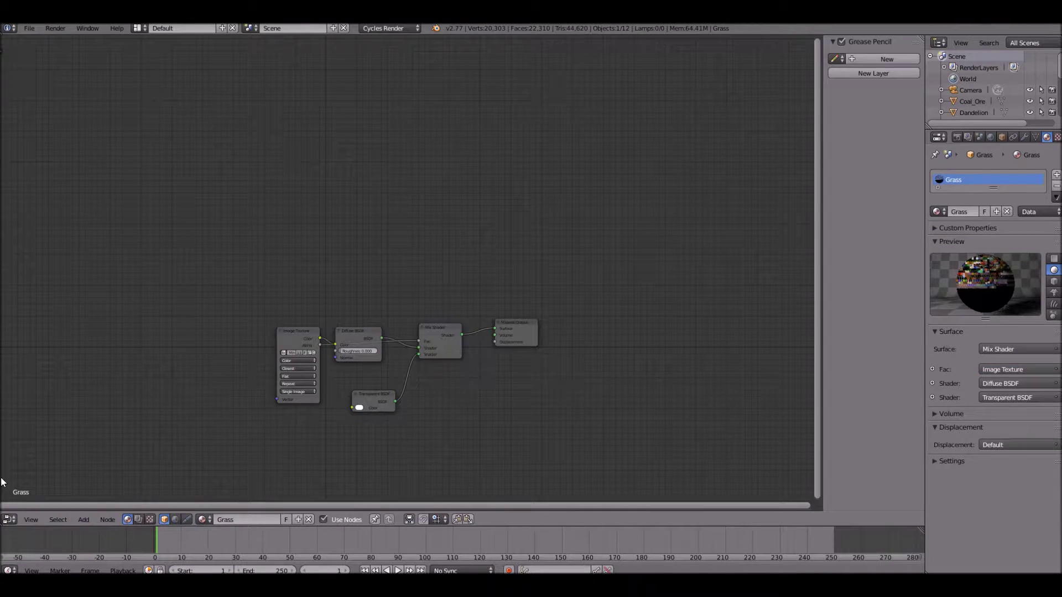
# Return to the 3D viewport, hide the grass plants and select the poppies.
pyautogui.click(9, 519)
pyautogui.click(19, 502)
pyautogui.scroll(-6, 383, 357)
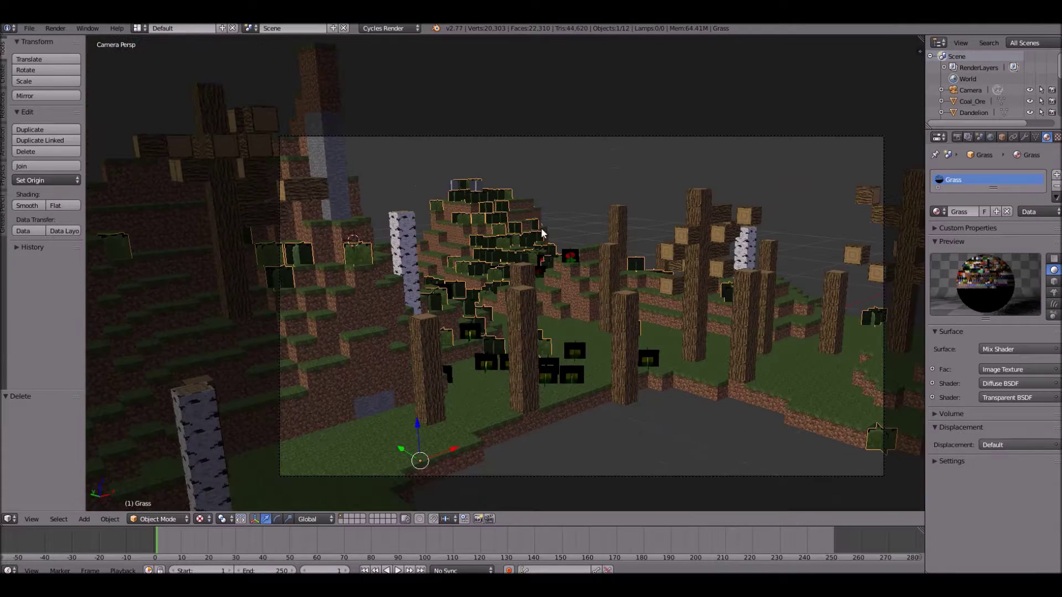
pyautogui.press('h')
pyautogui.rightClick(571, 258)
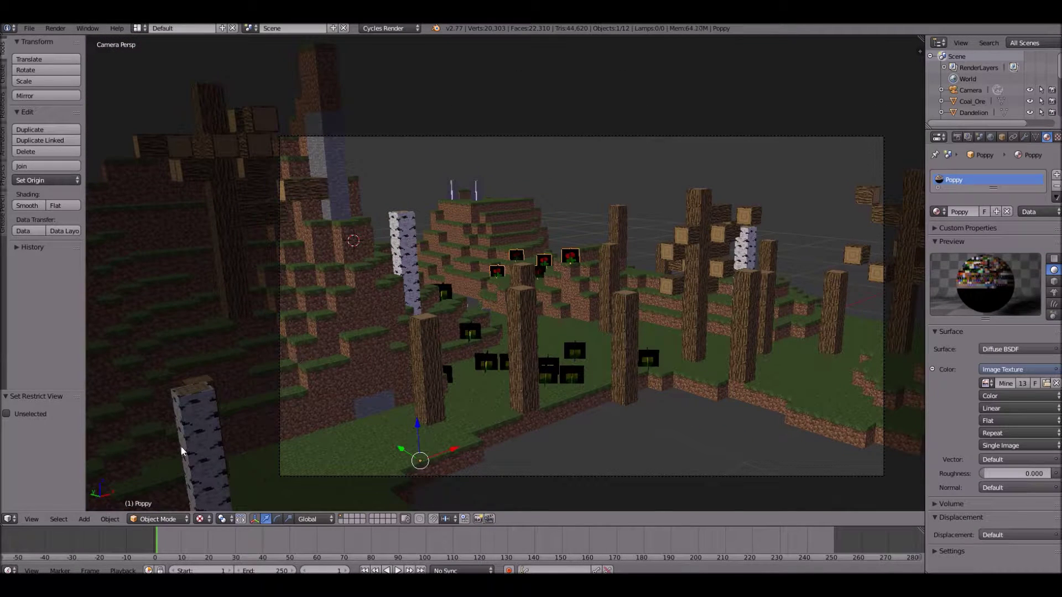
# Replace the Poppy material's nodes with the copied transparency setup and return to the 3D viewport.
pyautogui.click(10, 518)
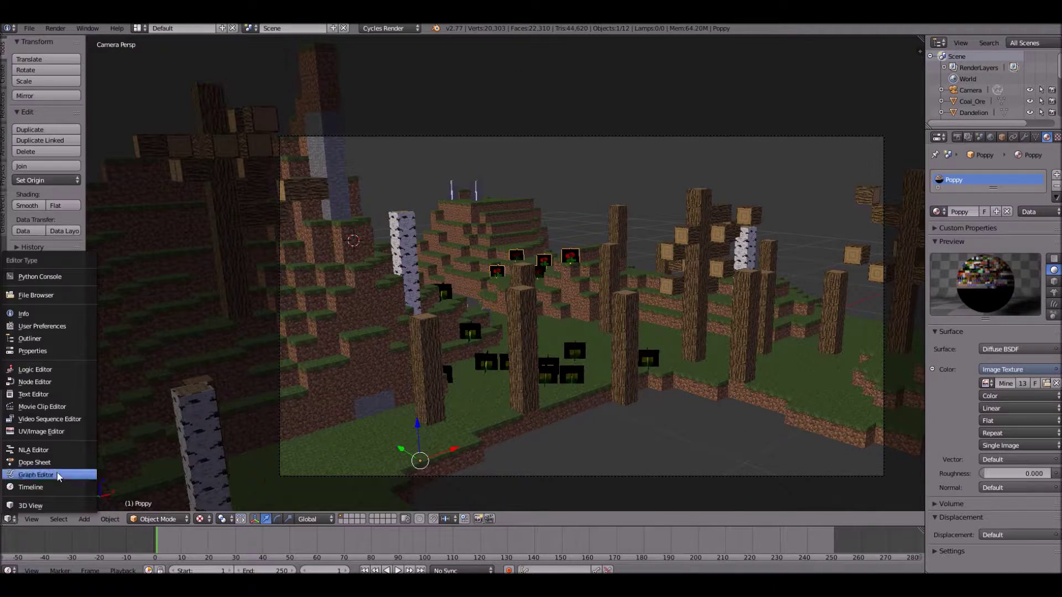
pyautogui.click(31, 383)
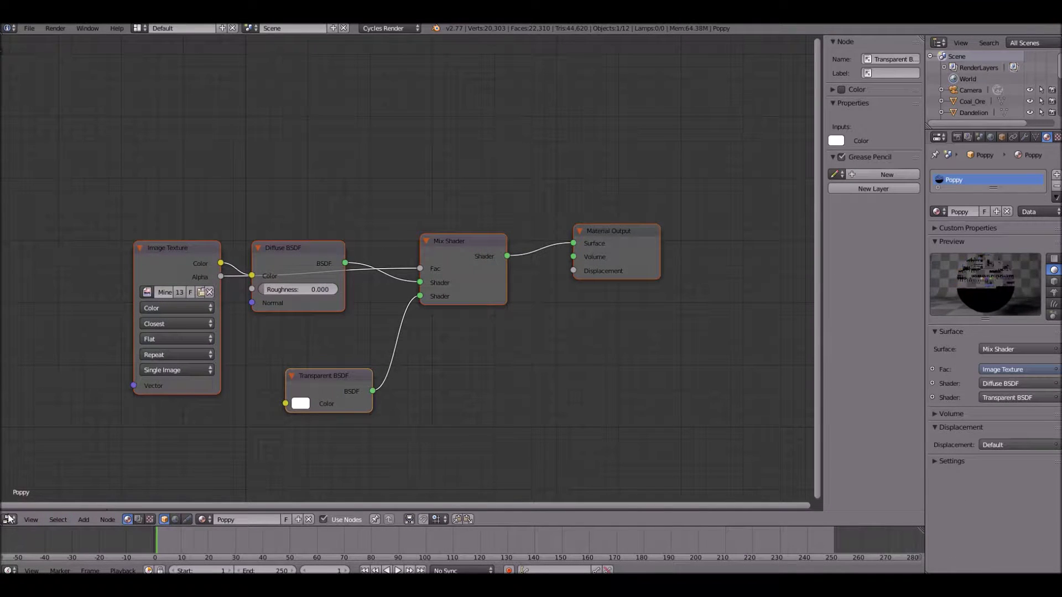
pyautogui.click(14, 519)
pyautogui.click(25, 506)
# Select only the dandelions and open their material's node tree.
pyautogui.press('a')
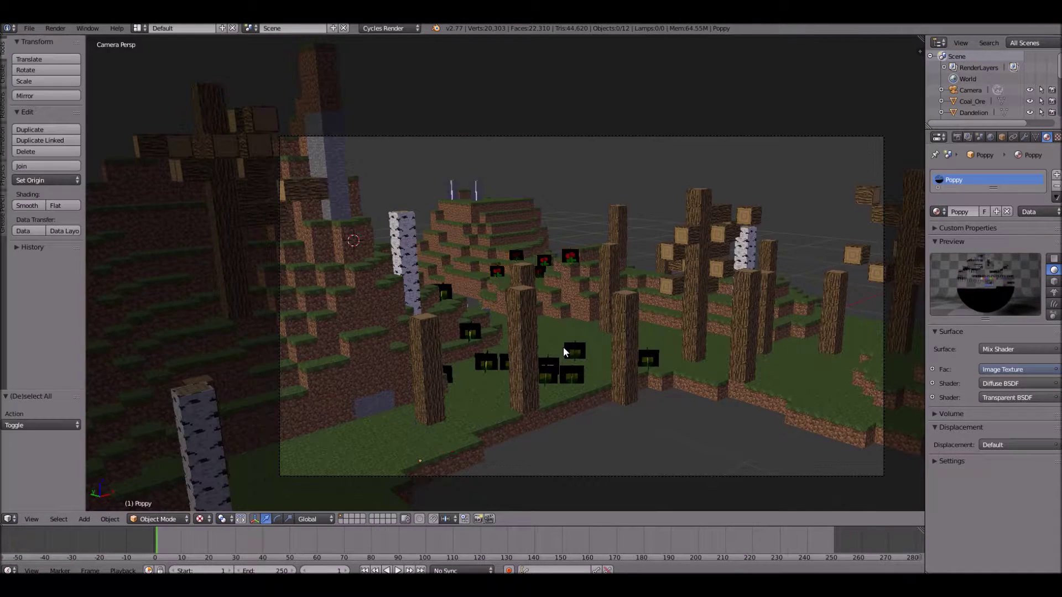
pyautogui.rightClick(575, 353)
pyautogui.scroll(4, 577, 353)
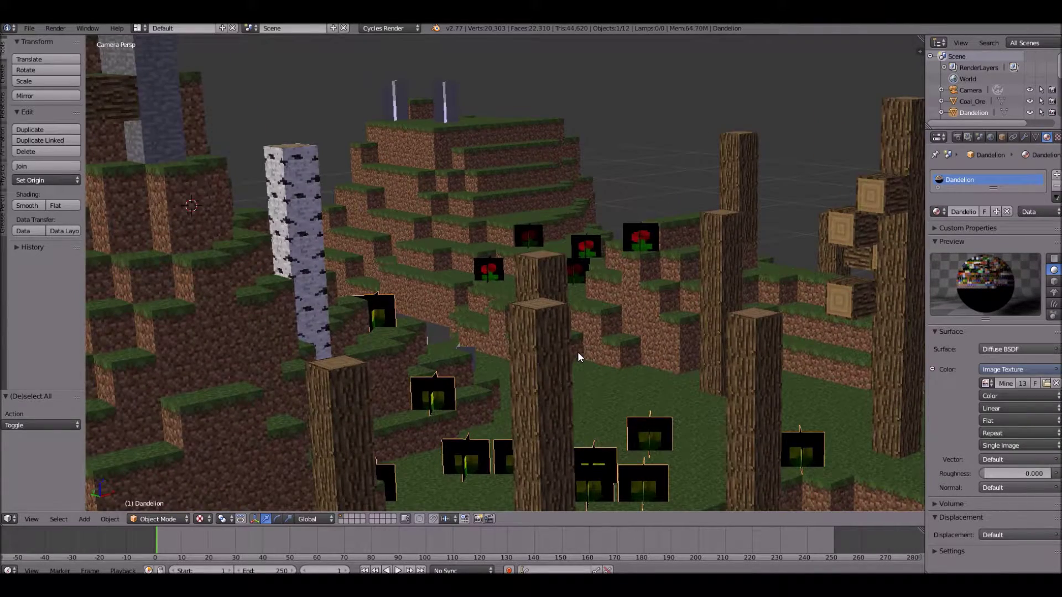
pyautogui.scroll(-3, 556, 348)
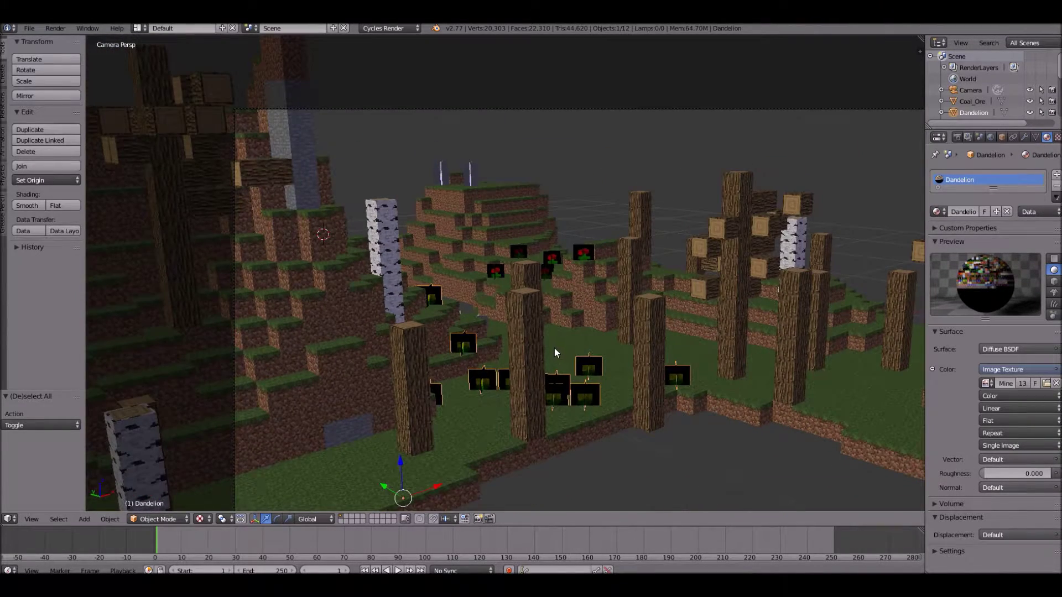
pyautogui.click(10, 518)
pyautogui.click(53, 381)
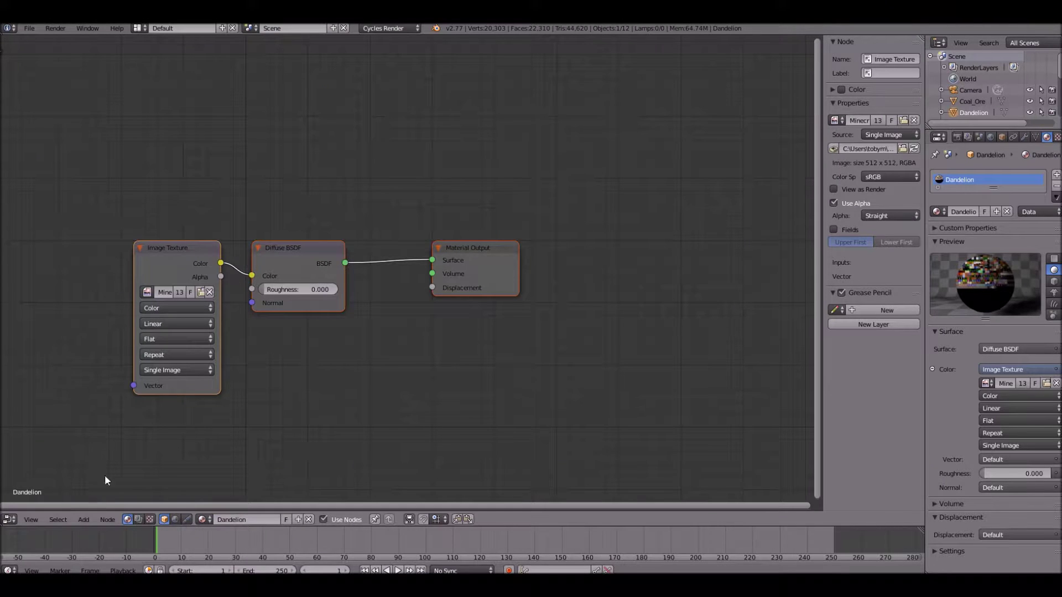
# Replace all of the Dandelion material's nodes with the copied transparency setup and return to the 3D viewport.
pyautogui.press('a')
pyautogui.press('a')
pyautogui.press('x')
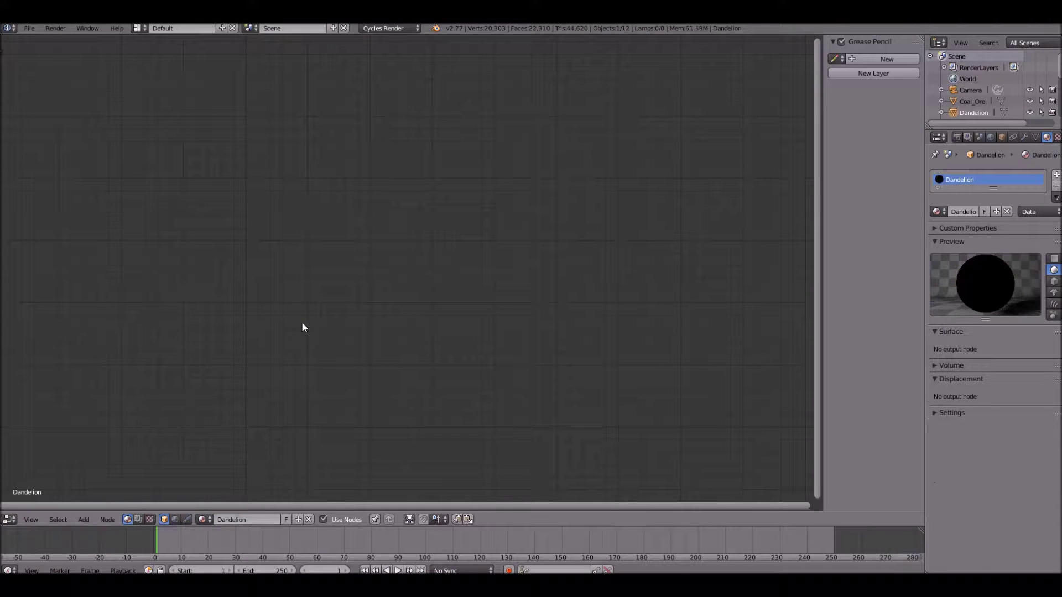
pyautogui.hotkey('ctrl', 'z')
pyautogui.press('a')
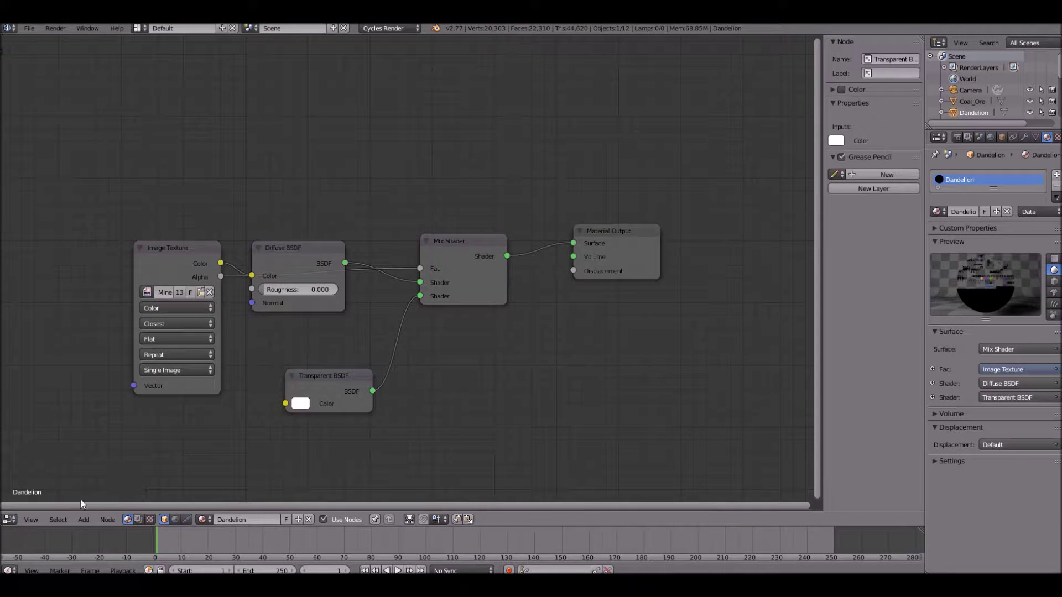
pyautogui.click(10, 518)
pyautogui.click(77, 506)
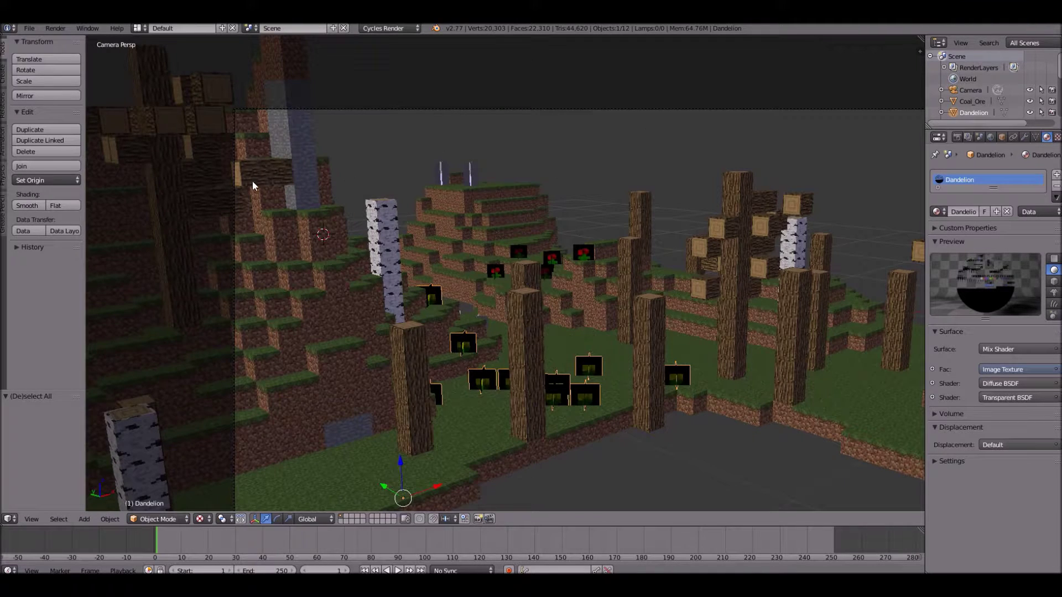
# Deselect everything, render the scene to check the leaf transparency, and leave the render.
pyautogui.press('a')
pyautogui.click(55, 27)
pyautogui.click(62, 40)
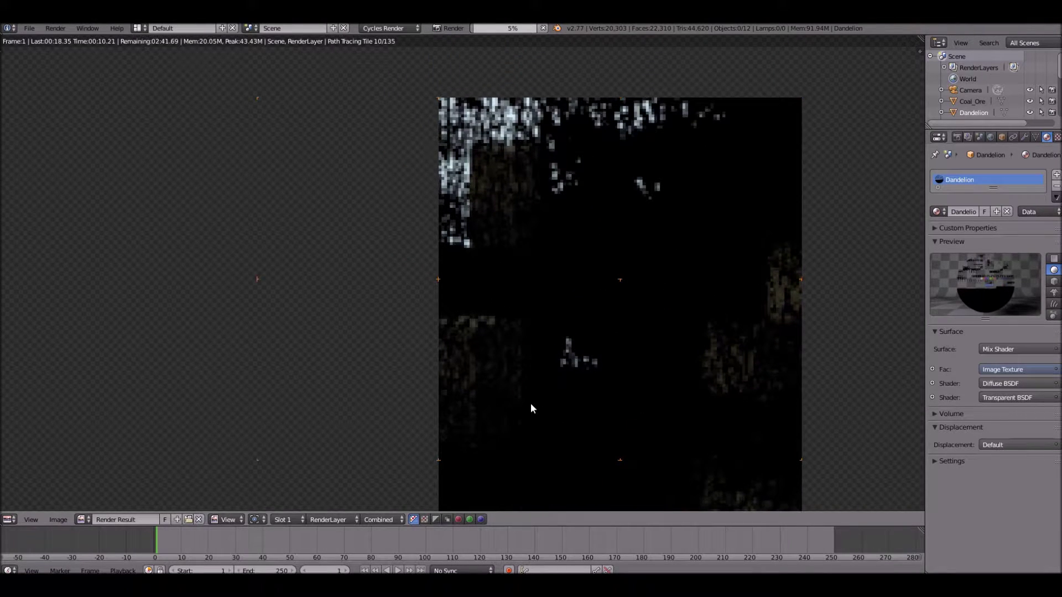
pyautogui.scroll(-2, 526, 403)
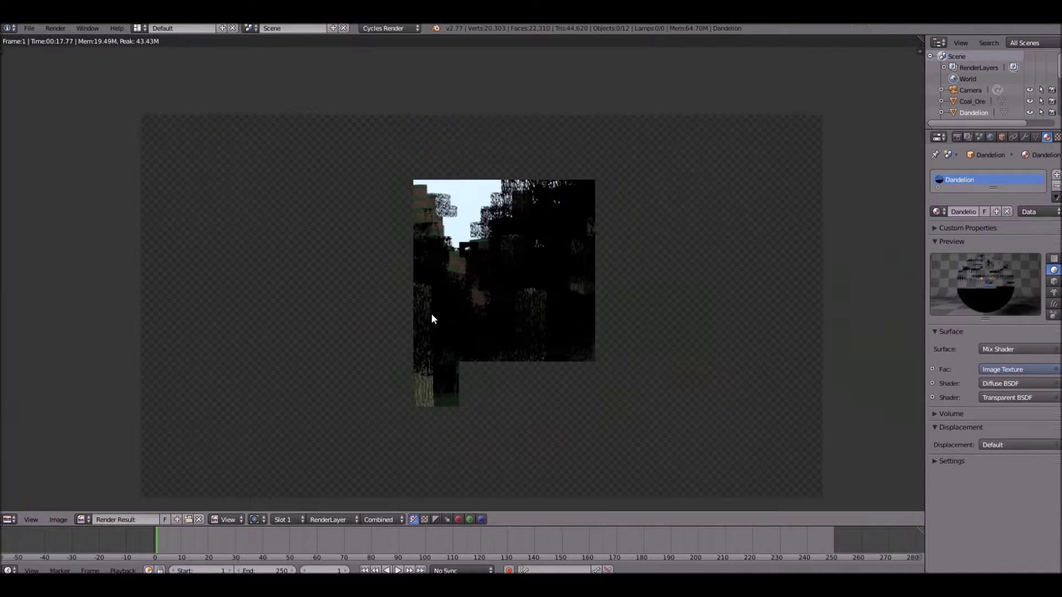
pyautogui.press('Escape')
# Select the oak leaves, open their node tree and move the Image Texture node farther from the Diffuse BSDF.
pyautogui.rightClick(388, 348)
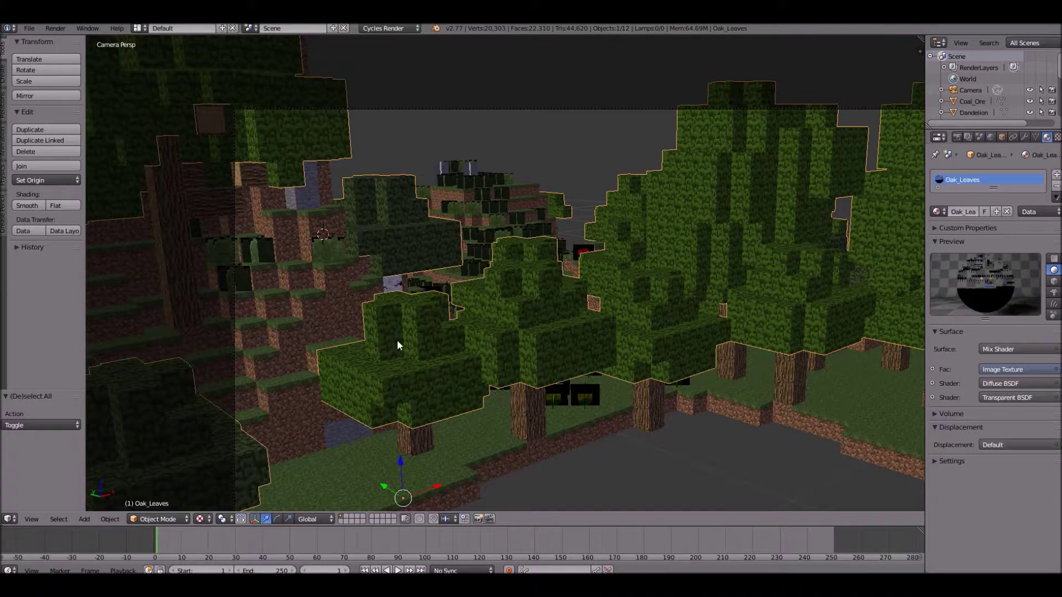
pyautogui.click(9, 519)
pyautogui.click(54, 386)
pyautogui.scroll(5, 332, 249)
pyautogui.click(238, 323)
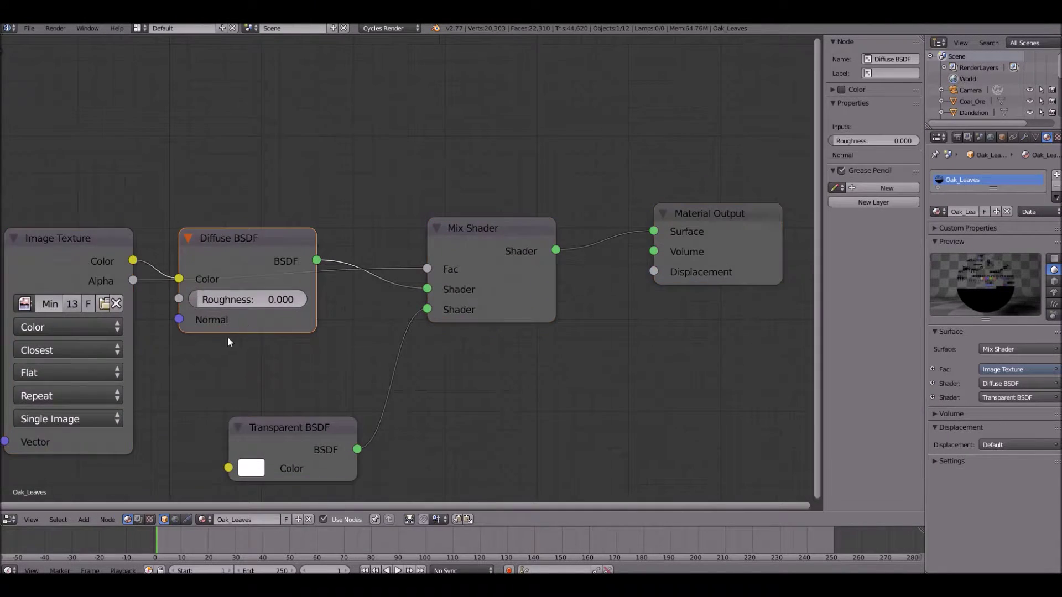
pyautogui.scroll(-2, 199, 309)
pyautogui.click(143, 259)
pyautogui.moveTo(128, 258); pyautogui.dragTo(86, 243)
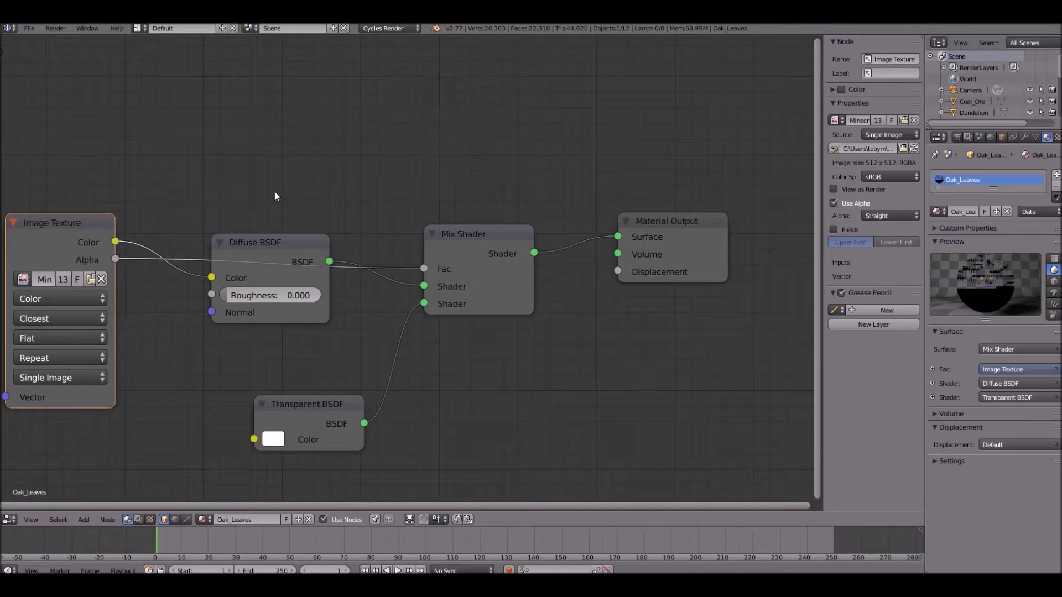
pyautogui.moveTo(467, 288); pyautogui.dragTo(561, 320, button='middle')
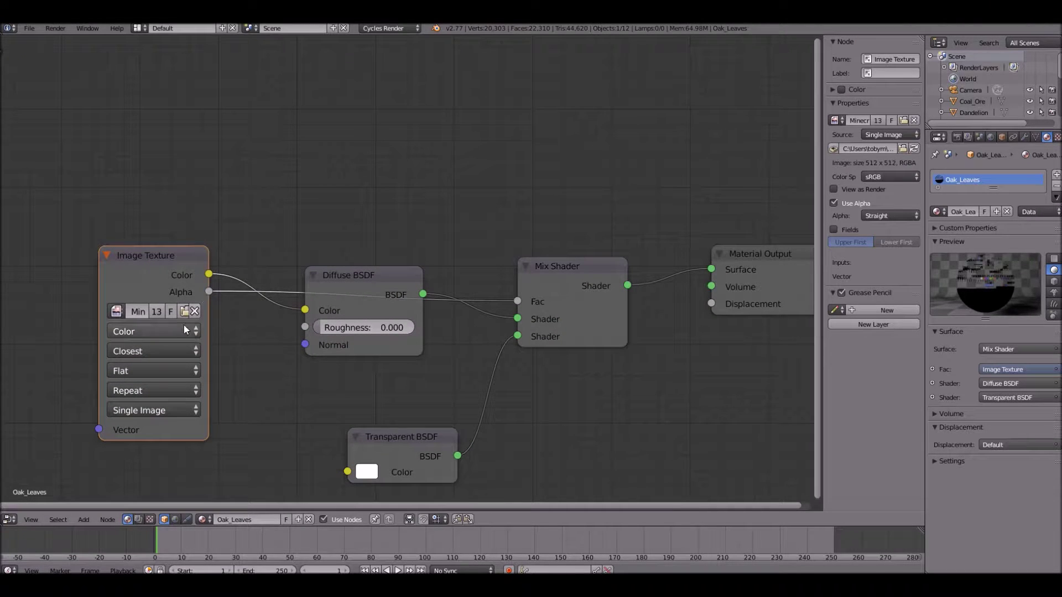
# Duplicate the Image Texture node above the others and set its image to MinecraftWorld-Alpha.png.
pyautogui.hotkey('shift', 'a')
pyautogui.hotkey('shift', 'd')
pyautogui.click(291, 82)
pyautogui.moveTo(272, 141); pyautogui.dragTo(267, 179, button='middle')
pyautogui.click(265, 100)
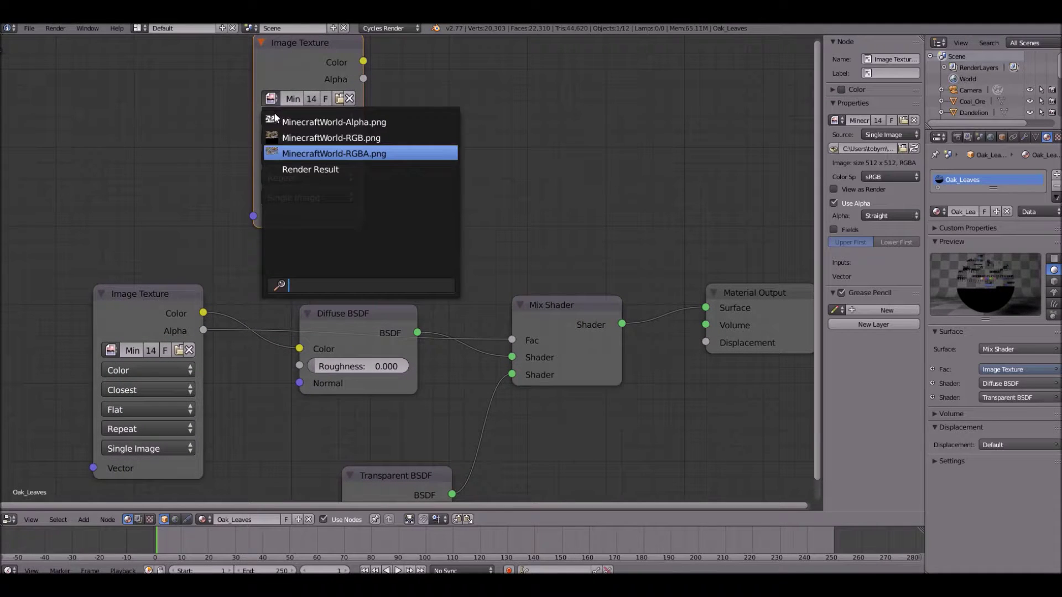
pyautogui.click(390, 122)
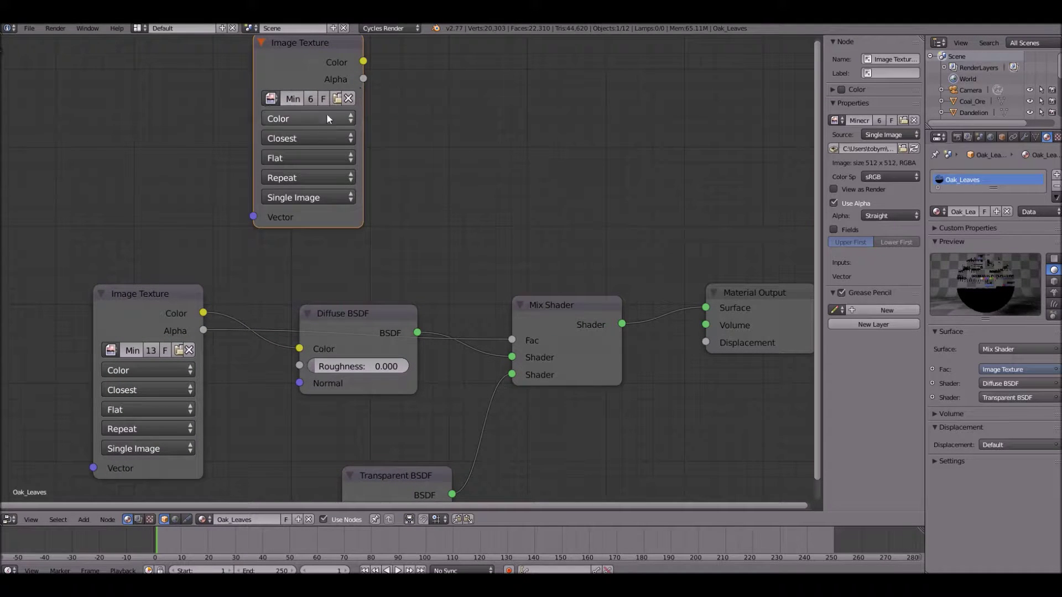
# Set the duplicated texture to Non-Color Data and link its Color output to the Mix Shader's Fac.
pyautogui.moveTo(363, 61); pyautogui.dragTo(488, 224)
pyautogui.moveTo(370, 81); pyautogui.dragTo(512, 339)
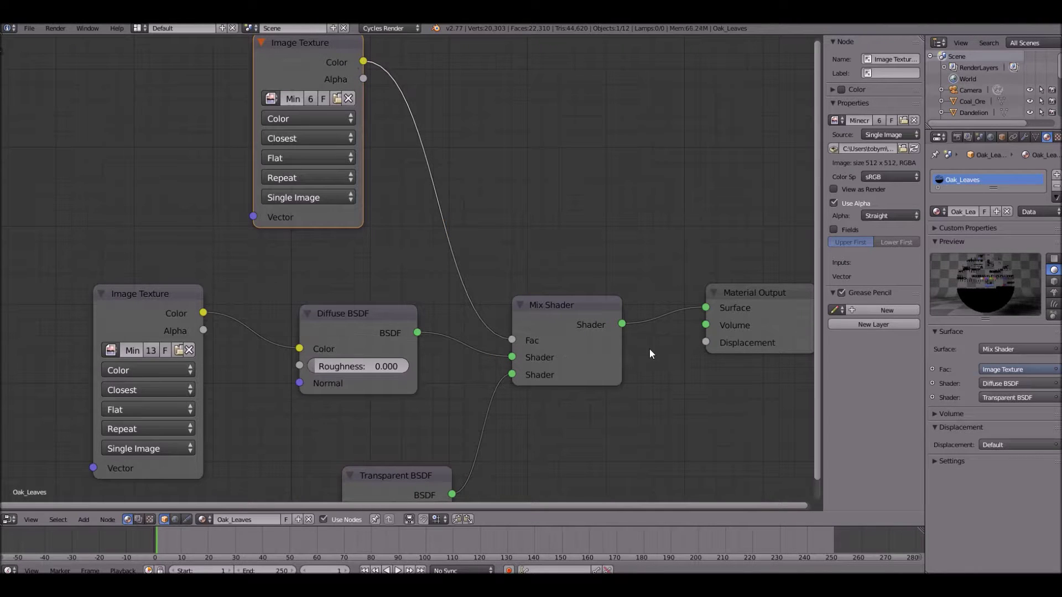
pyautogui.click(310, 118)
pyautogui.click(354, 83)
pyautogui.moveTo(362, 78); pyautogui.dragTo(512, 339)
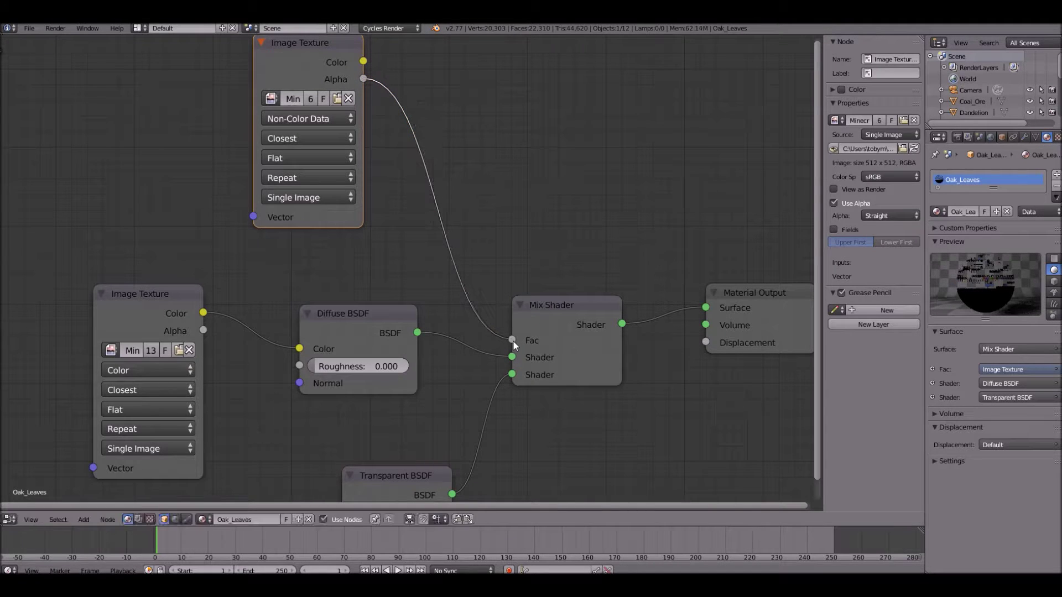
pyautogui.moveTo(362, 61); pyautogui.dragTo(528, 334)
pyautogui.scroll(-2, 501, 277)
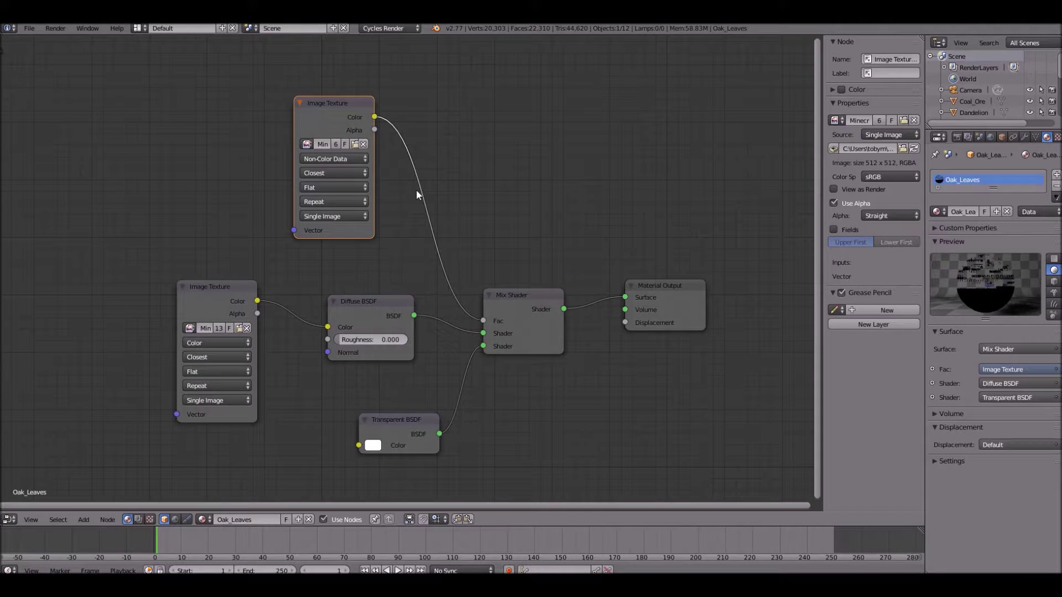
# Insert an Invert node between the duplicated alpha texture and the Mix Shader's Fac.
pyautogui.hotkey('shift', 'a')
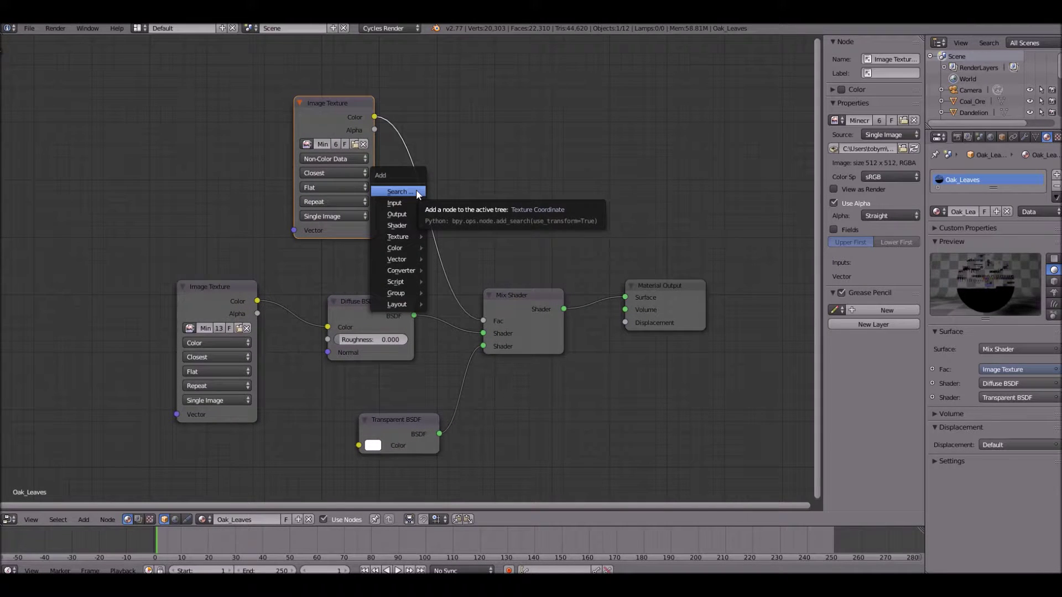
pyautogui.click(416, 191)
pyautogui.write('inv')
pyautogui.press('Return')
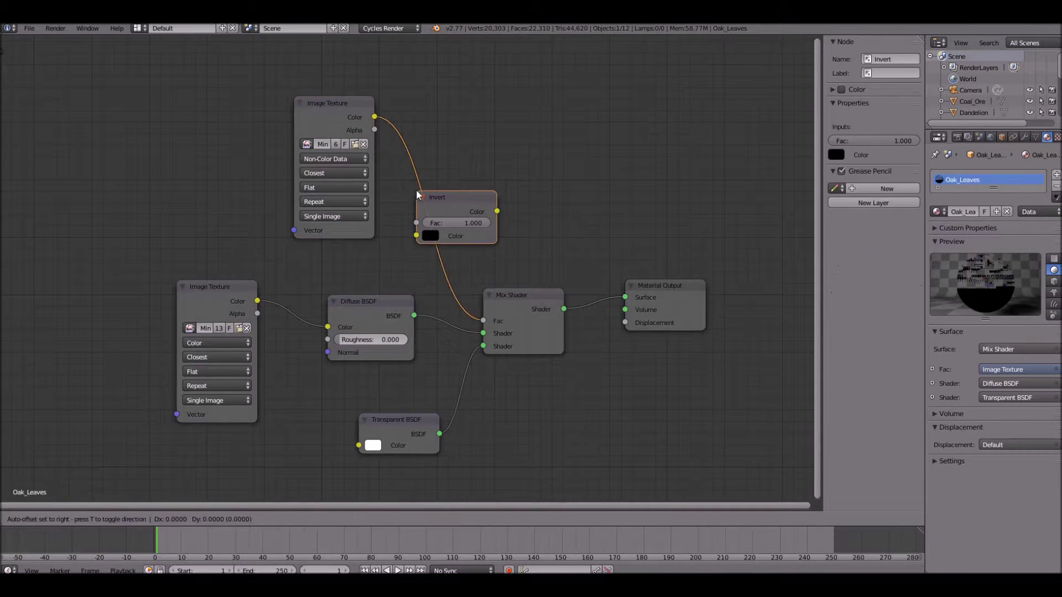
pyautogui.click(416, 189)
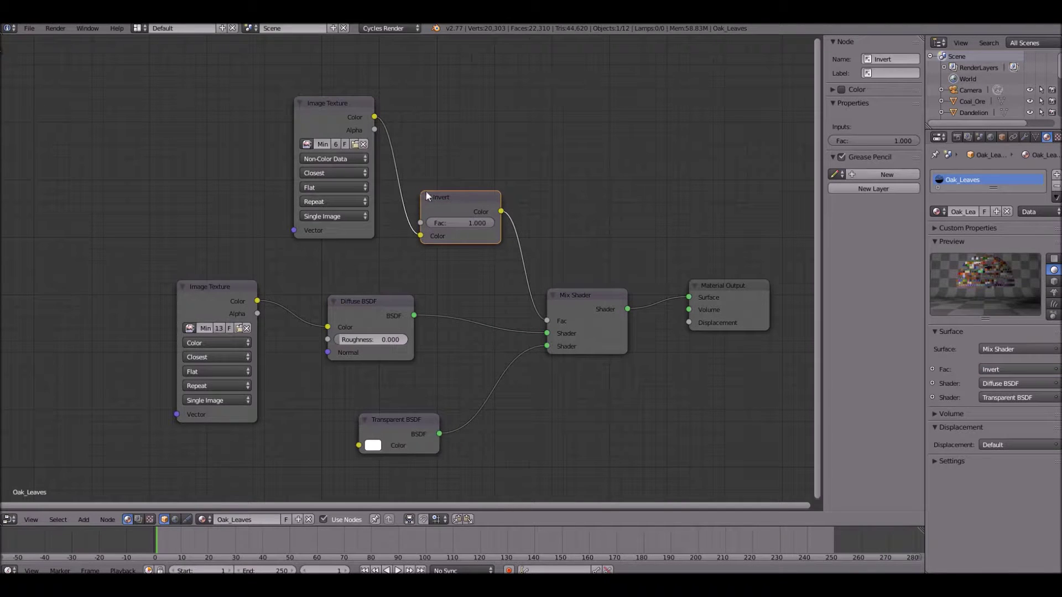
# Delete the duplicated alpha texture and its Invert node, and link the original texture's Alpha to the Mix Shader's Fac.
pyautogui.keyDown('shift'); pyautogui.click(327, 114); pyautogui.keyUp('shift')
pyautogui.press('x')
pyautogui.moveTo(203, 301); pyautogui.dragTo(548, 325)
# Insert an Invert node between the Image Texture's Alpha output and the Mix Shader's Fac, placed beside the Image Texture.
pyautogui.hotkey('shift', 'a')
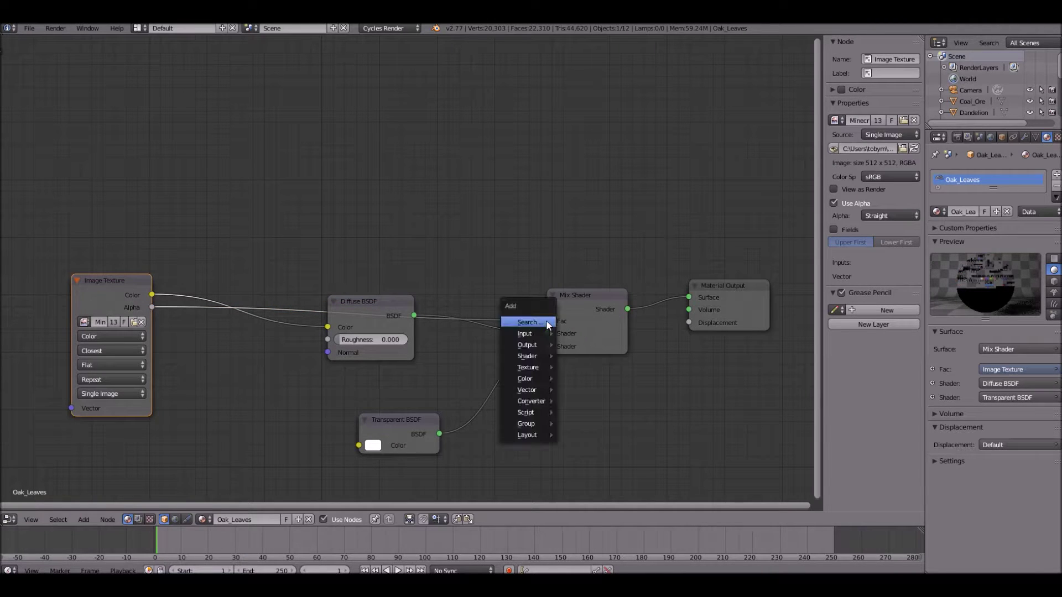
pyautogui.click(547, 320)
pyautogui.write('iv')
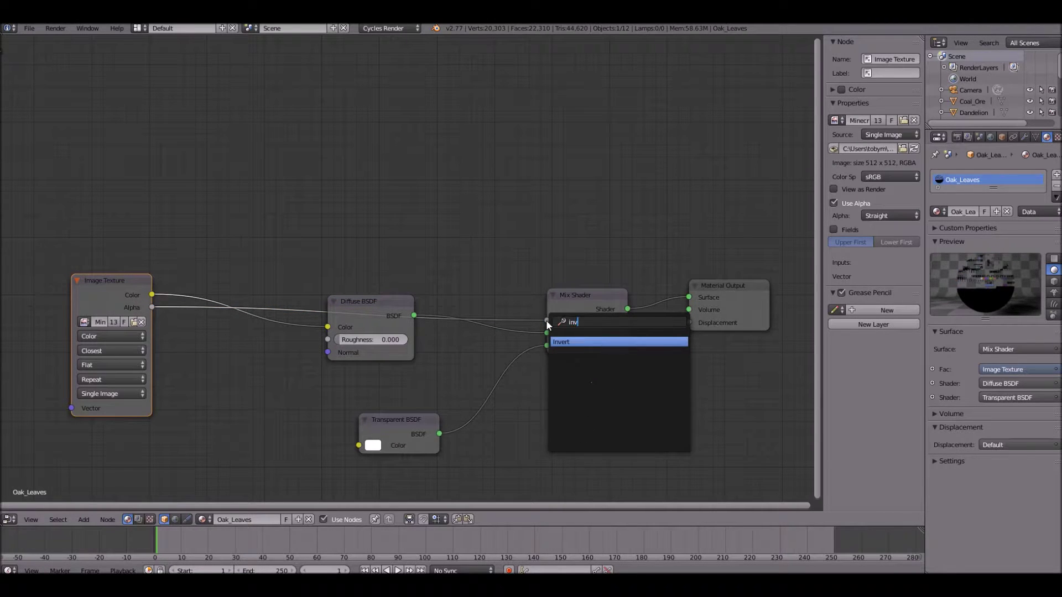
pyautogui.press('Return')
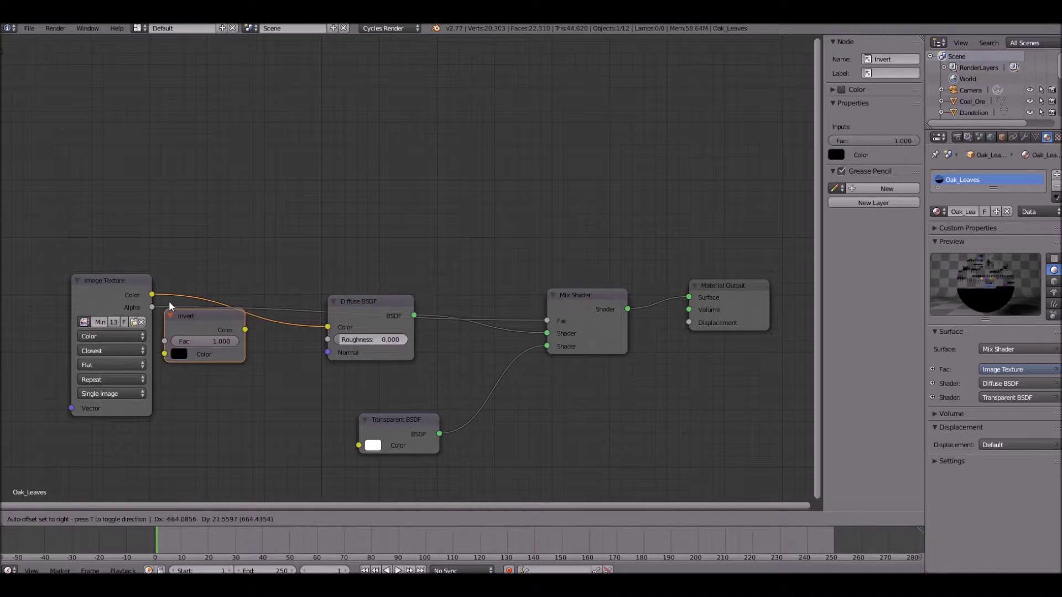
pyautogui.click(191, 304)
pyautogui.moveTo(224, 334); pyautogui.dragTo(213, 383)
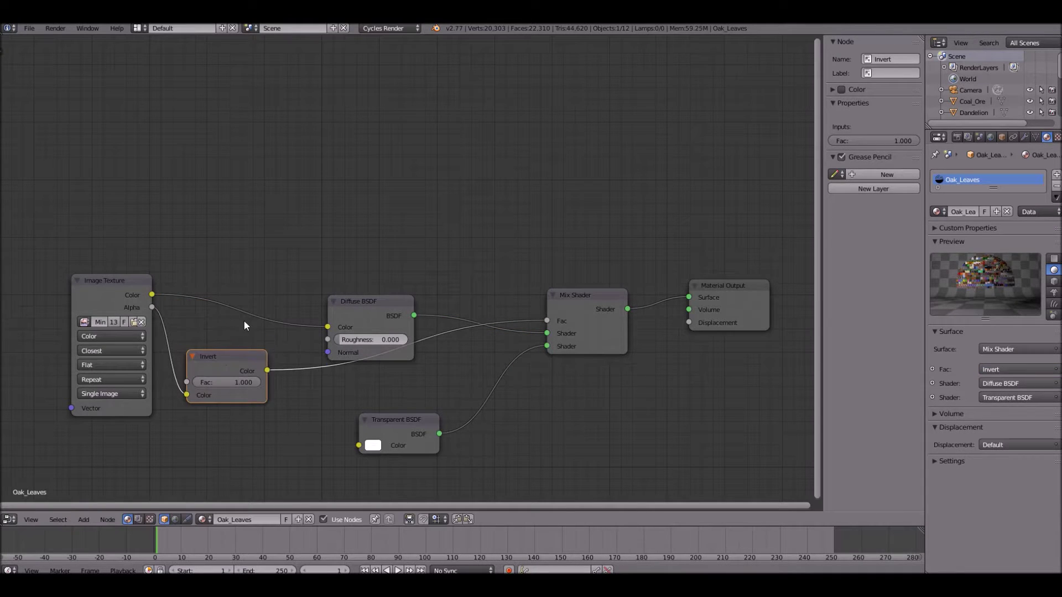
# Return to the 3D view and hide the oak leaves.
pyautogui.scroll(-2, 210, 410)
pyautogui.click(10, 520)
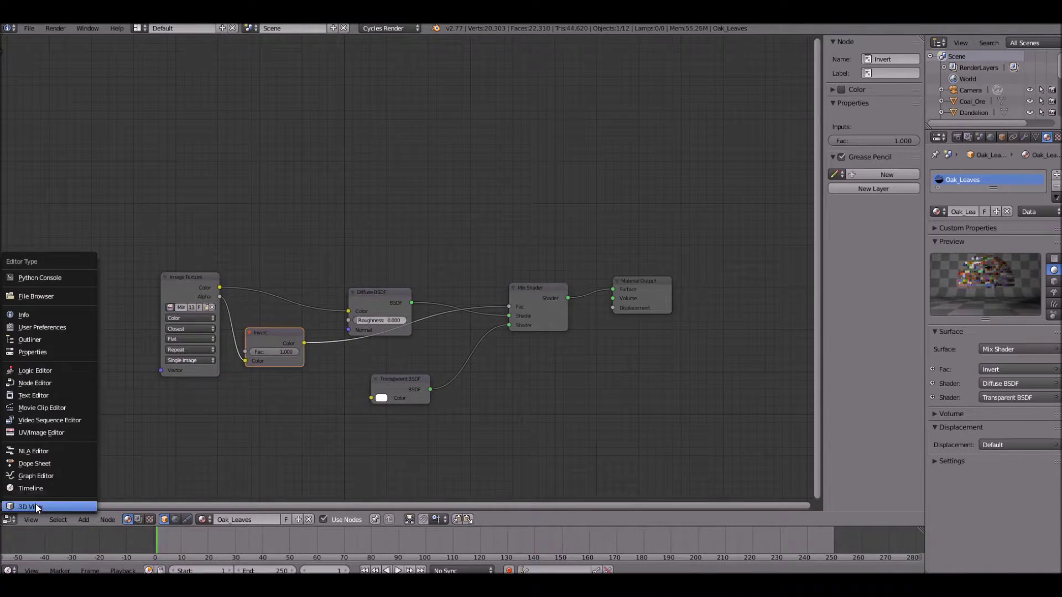
pyautogui.click(35, 507)
pyautogui.scroll(2, 419, 360)
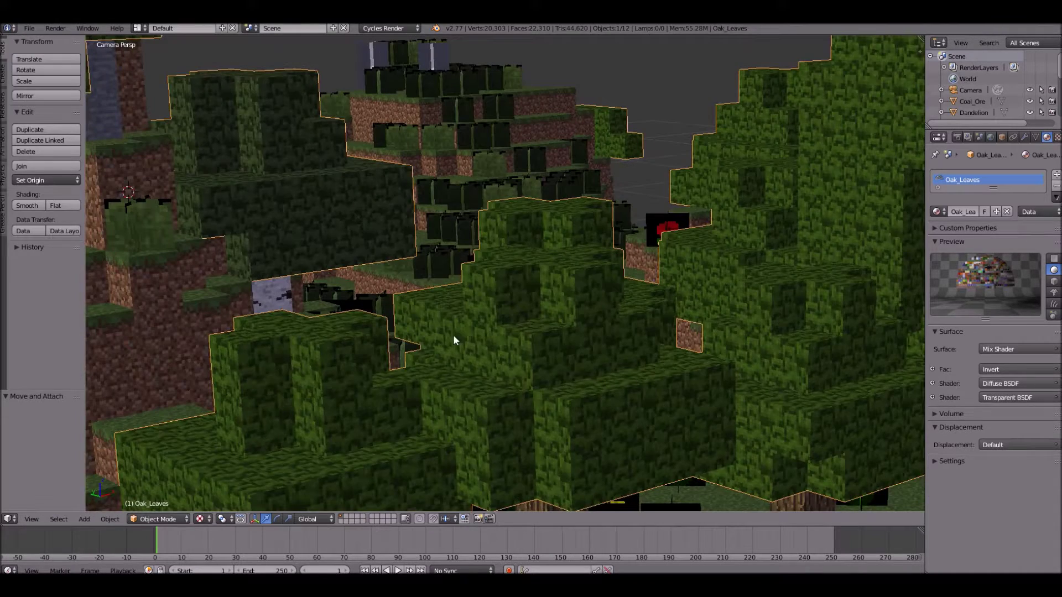
pyautogui.press('h')
# Open the dandelions' material nodes and move the Image Texture node away from the Diffuse BSDF to make room.
pyautogui.rightClick(665, 464)
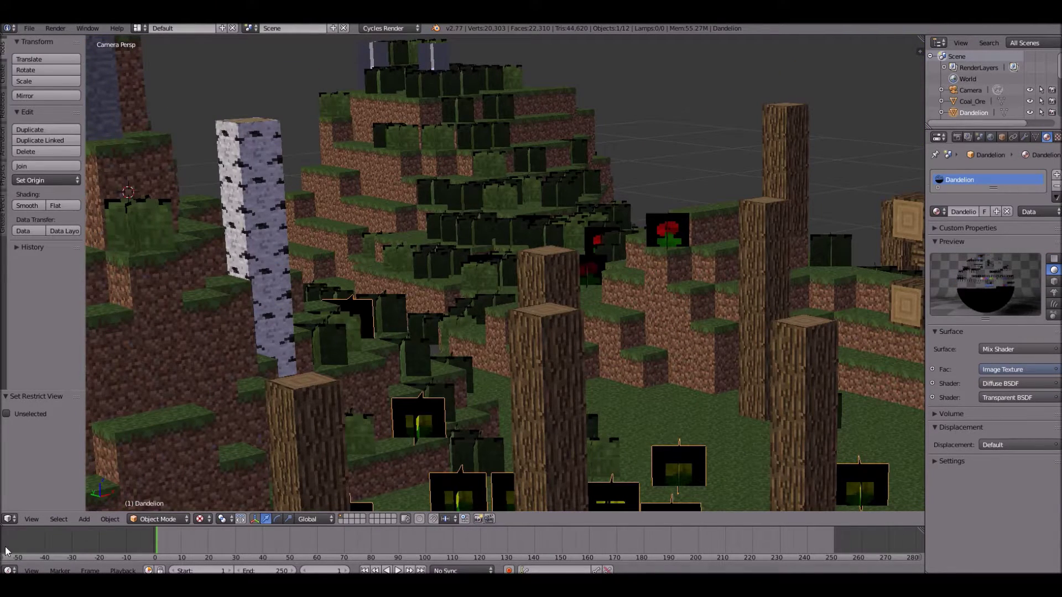
pyautogui.click(10, 520)
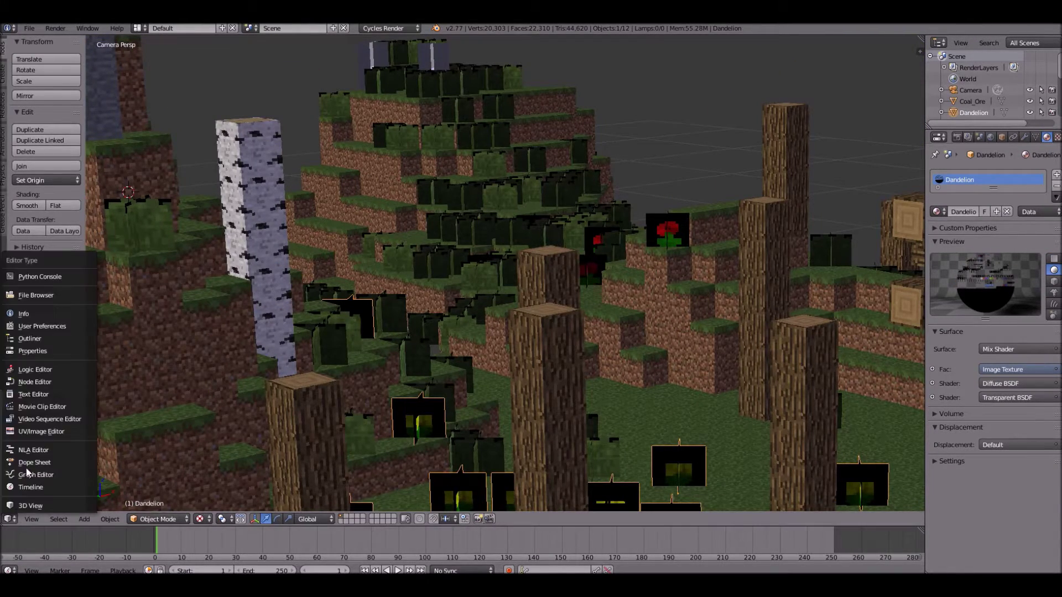
pyautogui.click(30, 382)
pyautogui.moveTo(368, 263); pyautogui.dragTo(190, 224)
# Insert an Invert node between the Image Texture's Alpha output and the Mix Shader's Fac in the Dandelion material.
pyautogui.hotkey('shift', 'a')
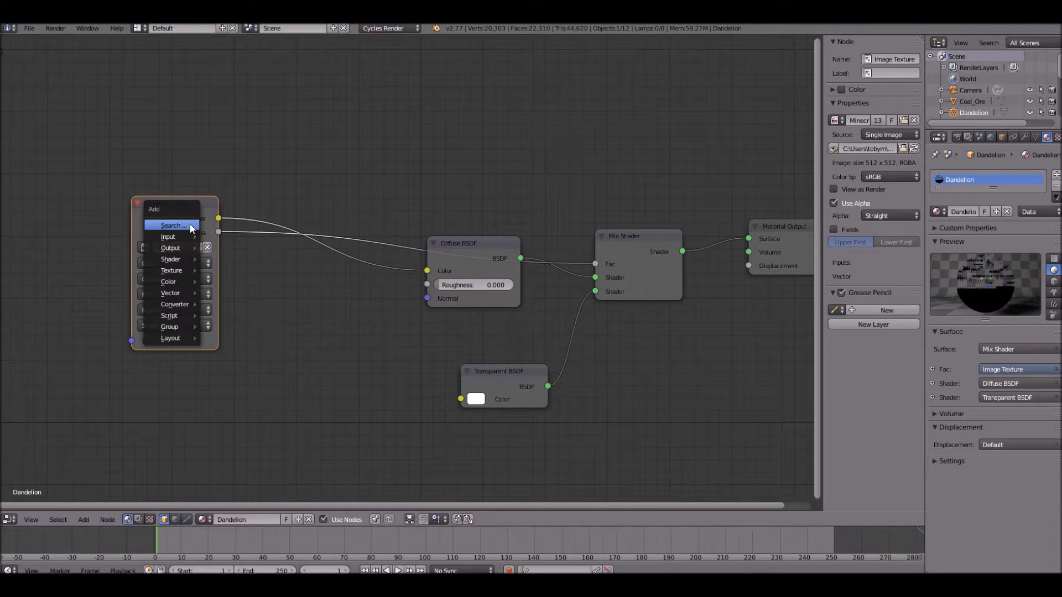
pyautogui.click(191, 224)
pyautogui.write('inv')
pyautogui.press('Return')
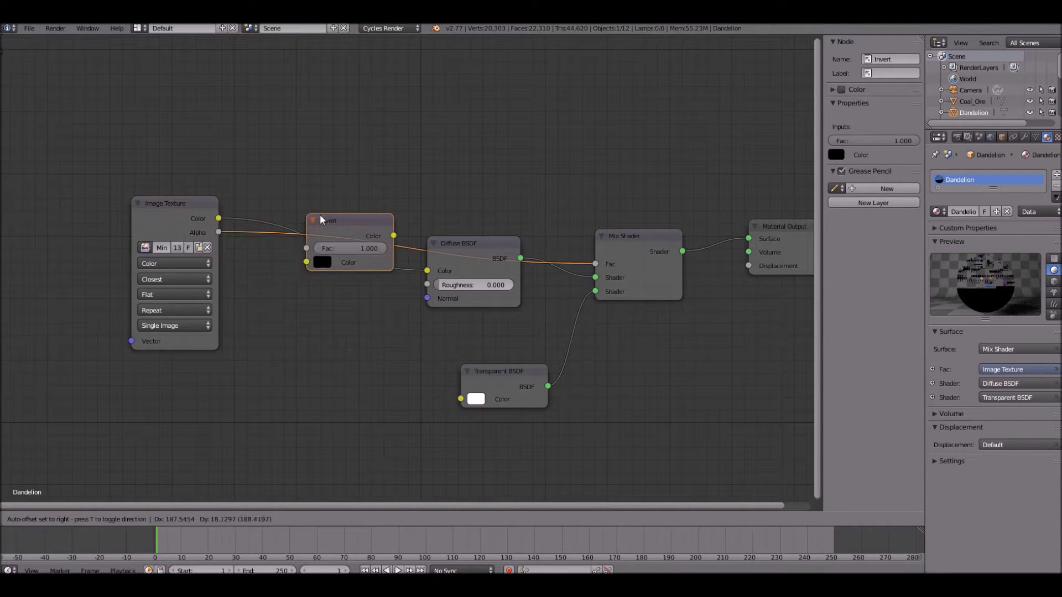
pyautogui.click(354, 194)
pyautogui.press('g')
pyautogui.click(287, 218)
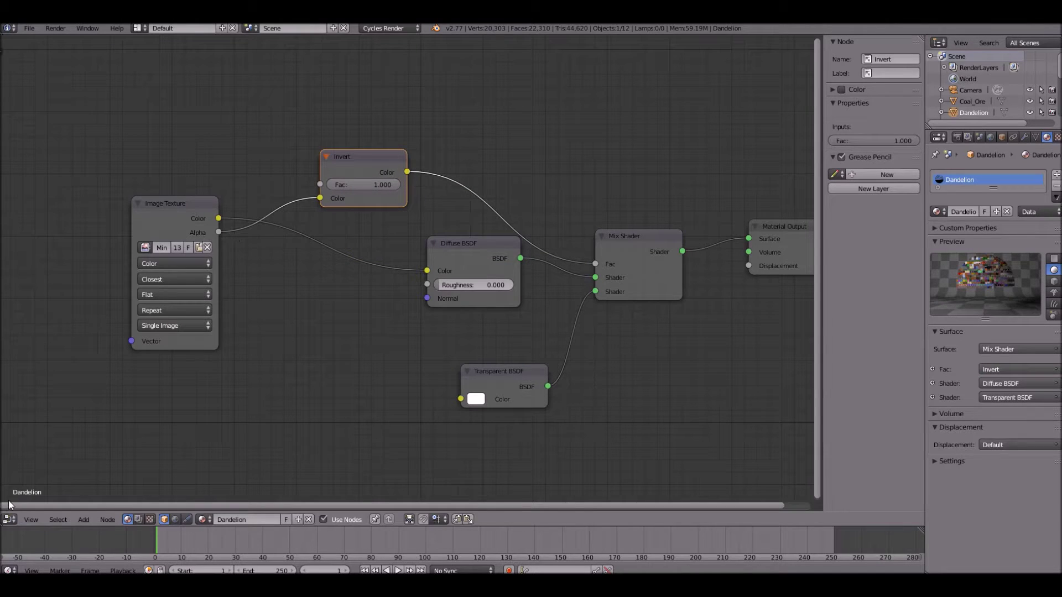
# Hide the dandelions in the 3D view and open the tall grass's material nodes.
pyautogui.click(10, 520)
pyautogui.click(28, 507)
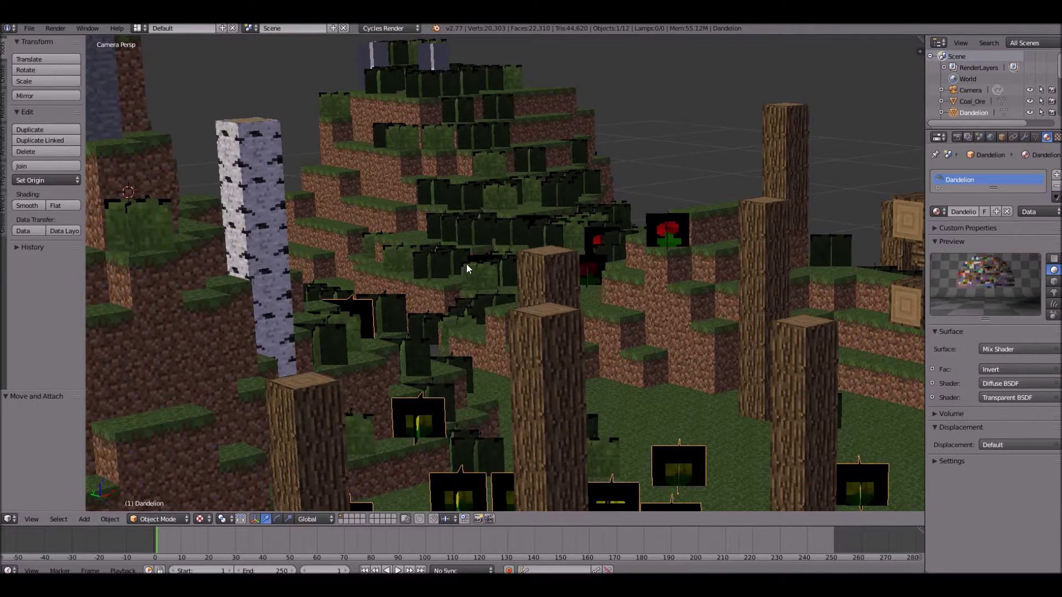
pyautogui.rightClick(472, 237)
pyautogui.click(10, 520)
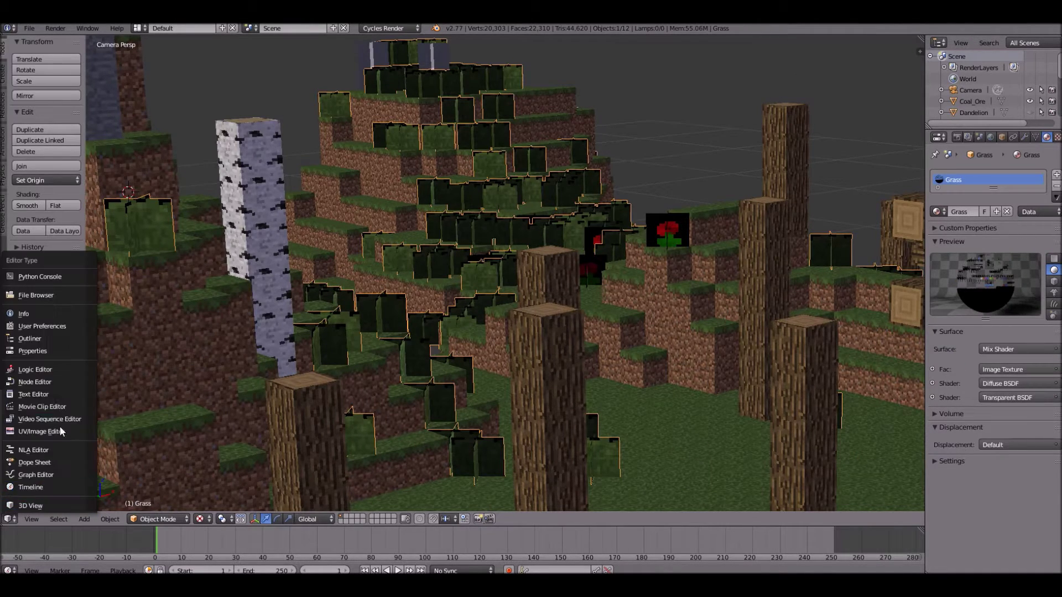
pyautogui.click(51, 382)
pyautogui.press('Home')
# Insert an Invert node between the Image Texture's Alpha output and the Mix Shader's Fac in the Grass material.
pyautogui.press('space')
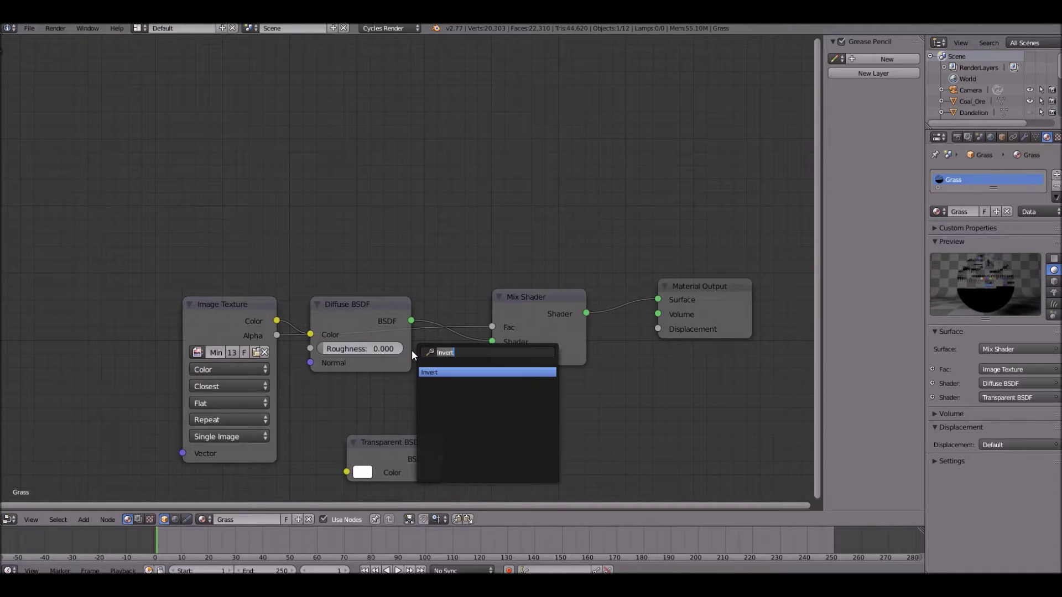
pyautogui.write('inv')
pyautogui.press('Return')
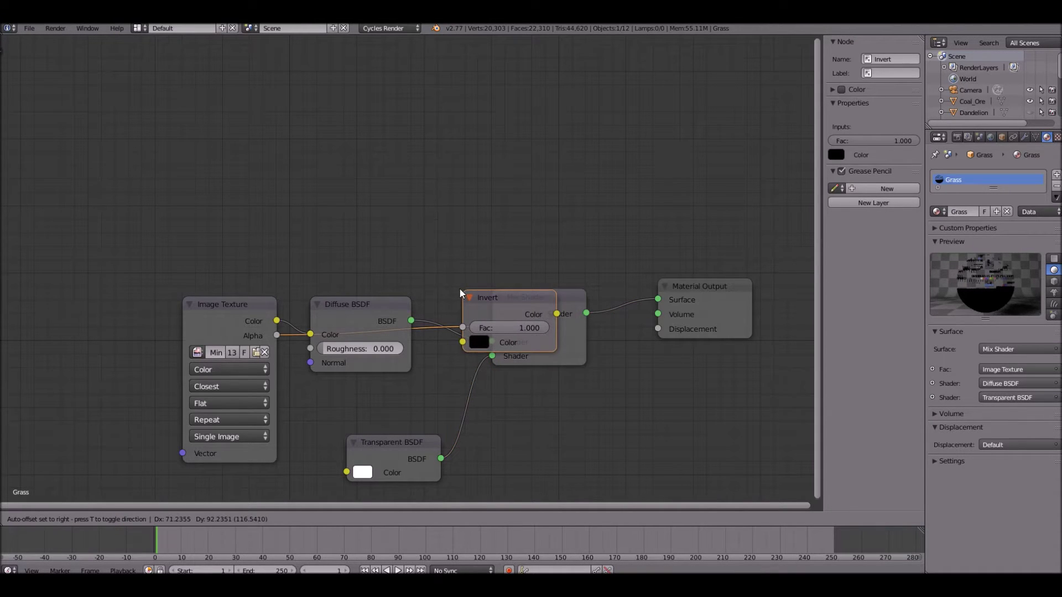
pyautogui.click(569, 393)
pyautogui.press('g')
pyautogui.click(503, 309)
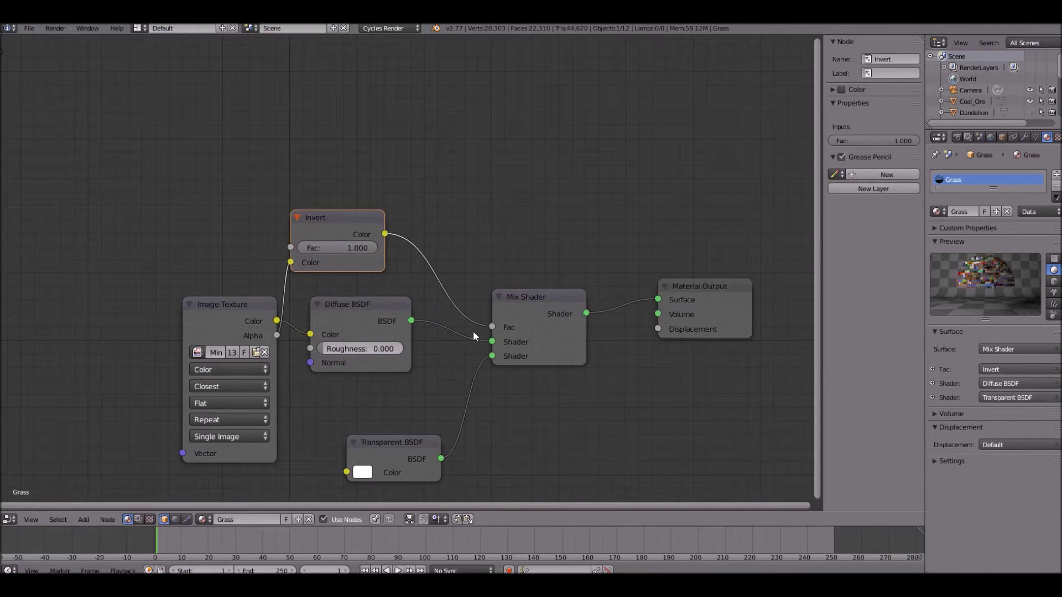
# Hide the tall grass, open the poppies' material nodes and move the Image Texture node away from the Diffuse BSDF.
pyautogui.click(10, 519)
pyautogui.click(25, 507)
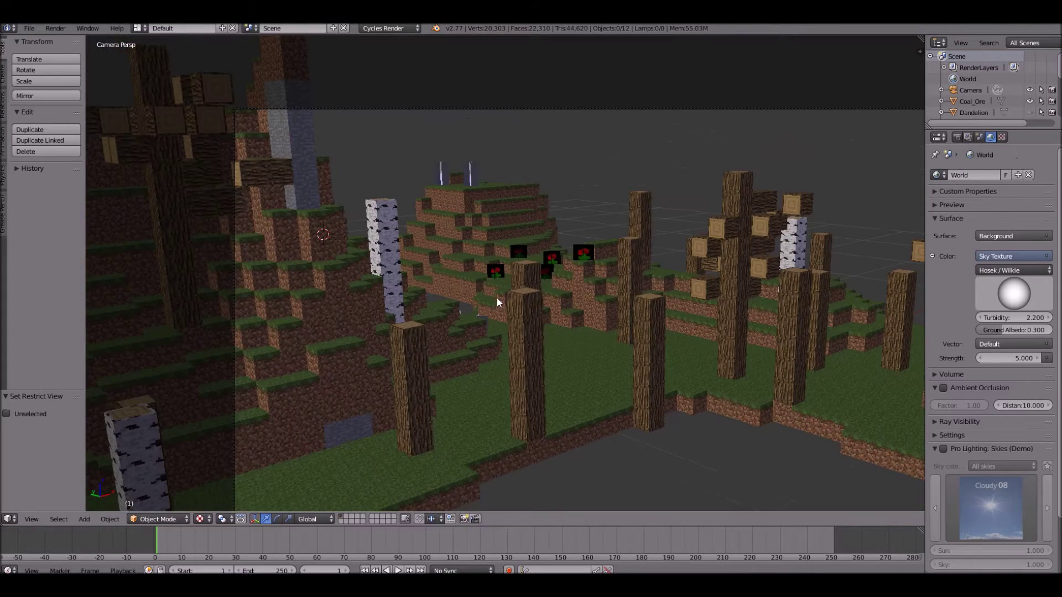
pyautogui.rightClick(580, 259)
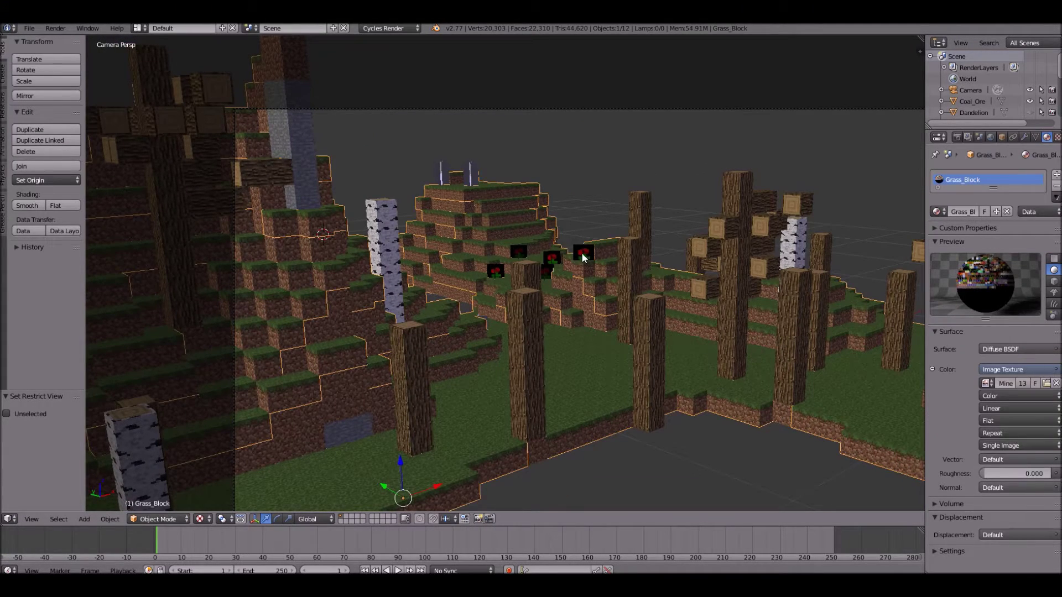
pyautogui.click(10, 519)
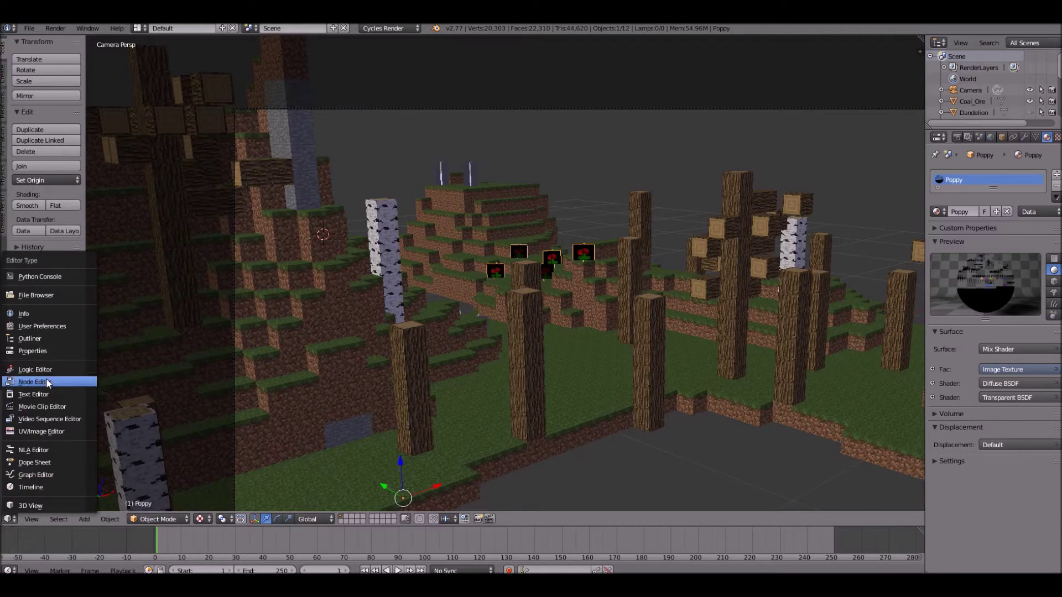
pyautogui.click(49, 369)
pyautogui.press('a')
pyautogui.moveTo(322, 293); pyautogui.dragTo(335, 381, button='middle')
pyautogui.moveTo(246, 240); pyautogui.dragTo(94, 241)
# Insert an Invert node between the Image Texture's Alpha output and the Mix Shader's Fac in the Poppy material.
pyautogui.hotkey('shift', 'a')
pyautogui.click(101, 240)
pyautogui.write('invert')
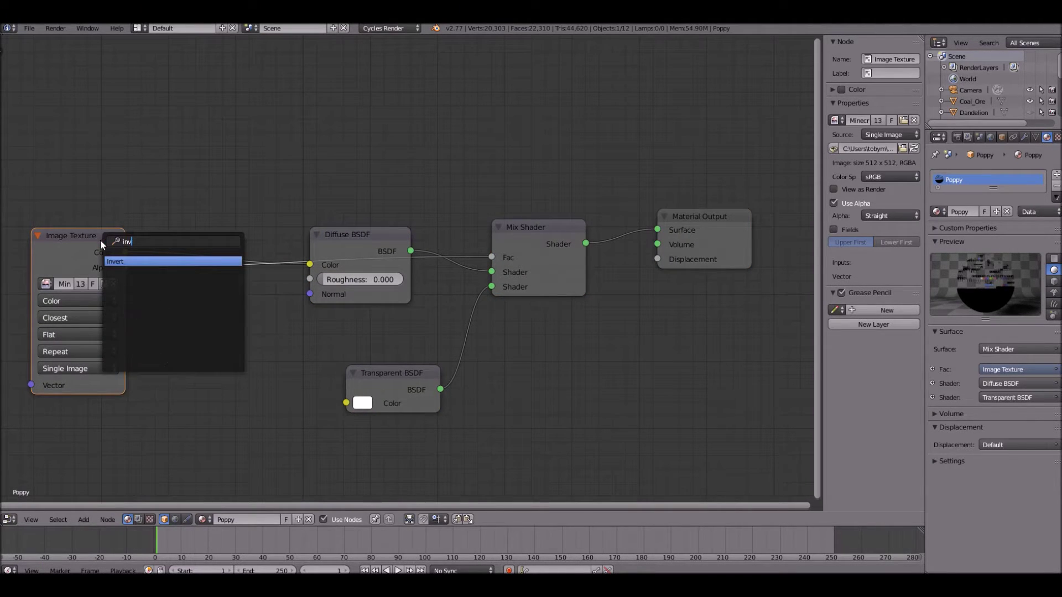
pyautogui.press('Return')
pyautogui.click(136, 264)
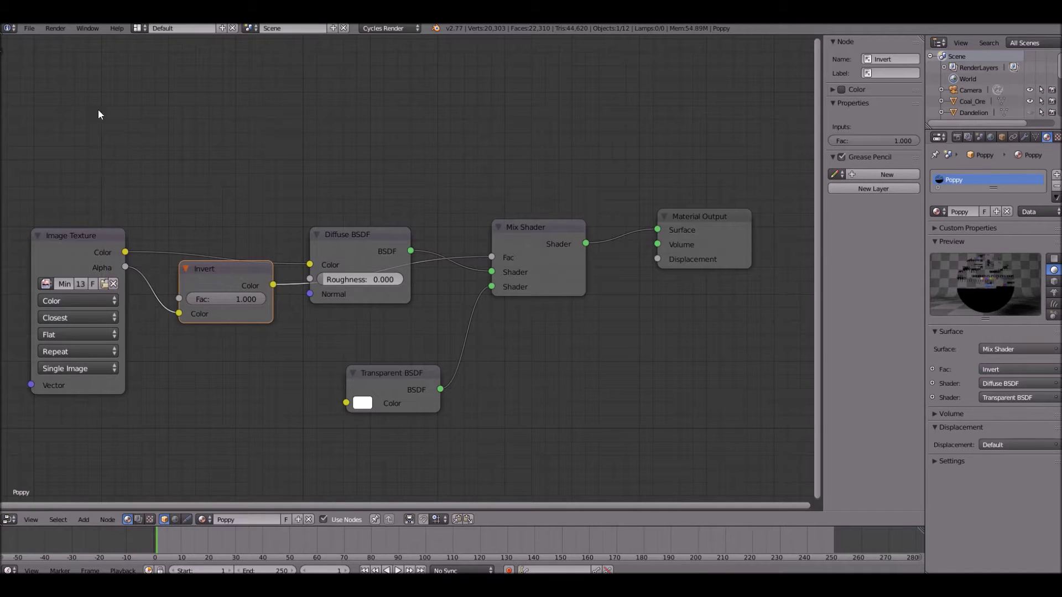
# Return to the 3D view and start a test render of the camera image.
pyautogui.click(55, 28)
pyautogui.click(8, 519)
pyautogui.click(33, 505)
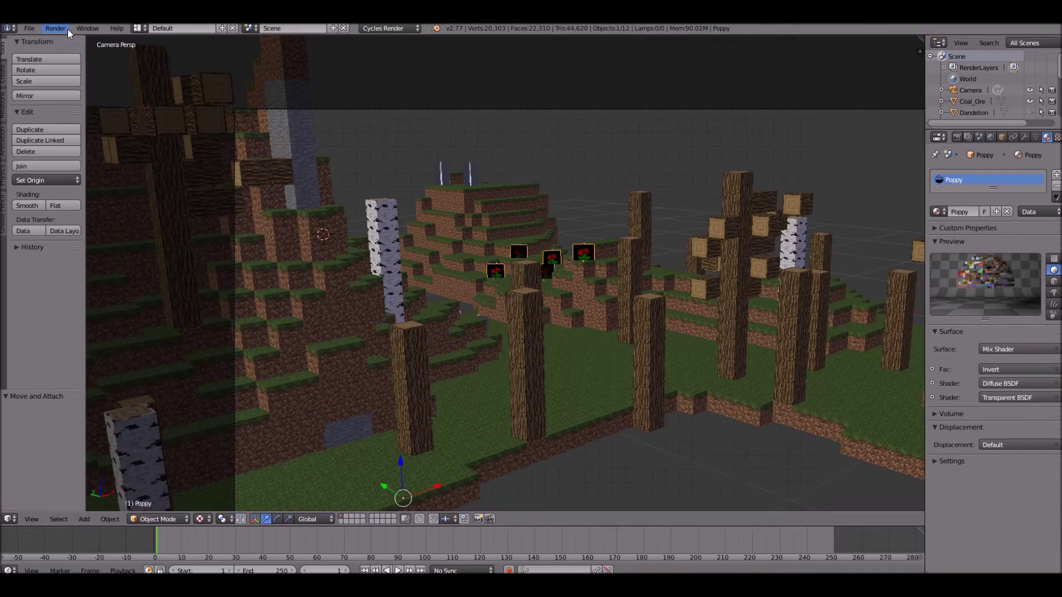
pyautogui.click(58, 28)
pyautogui.click(78, 40)
# Examine the transparency of the leaf and grass edges against the sky in the rendered tiles.
pyautogui.scroll(1, 151, 147)
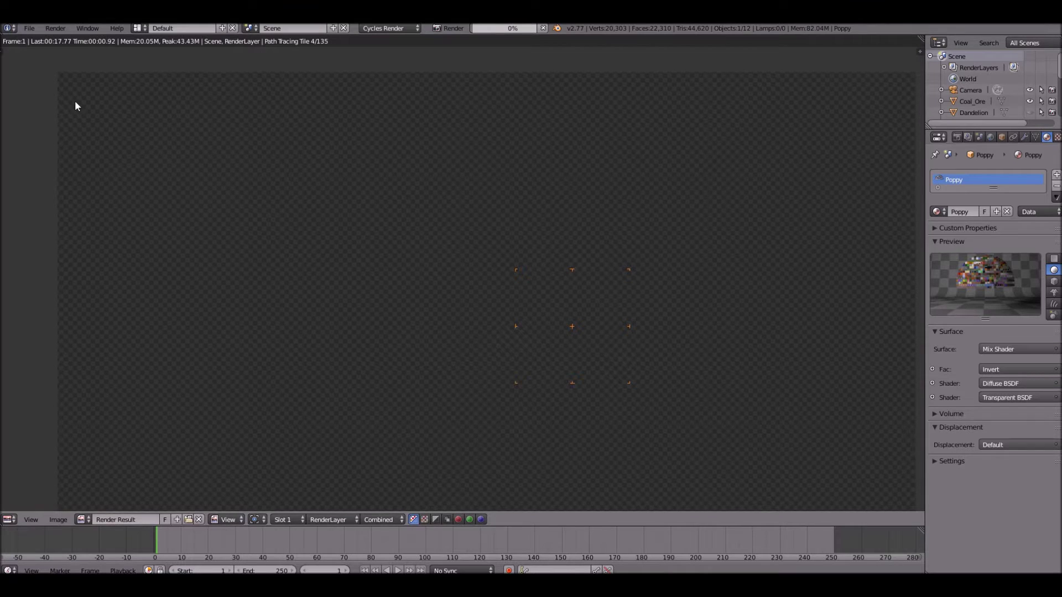
pyautogui.scroll(4, 130, 106)
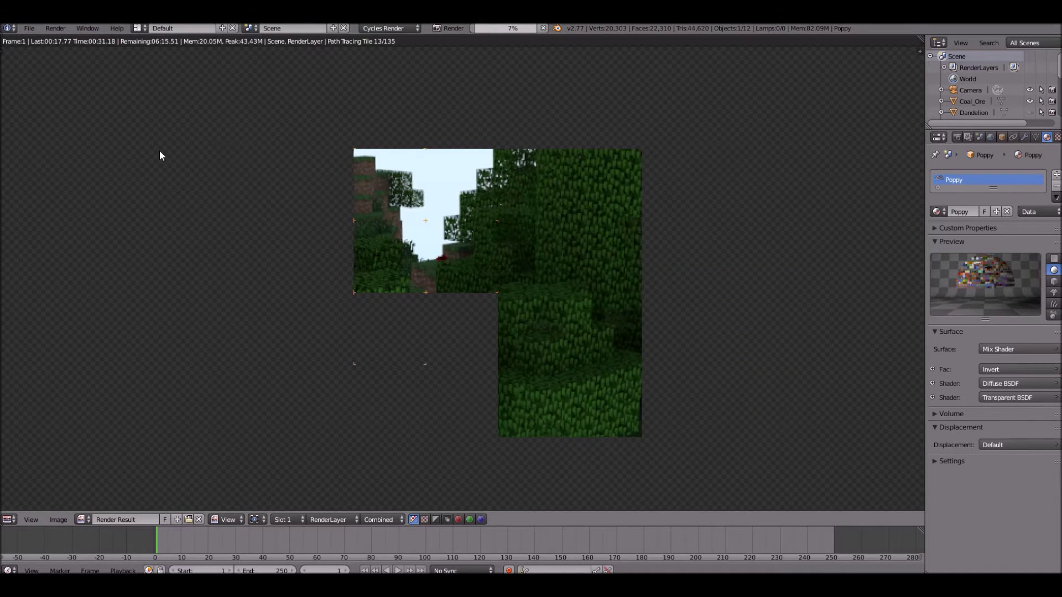
pyautogui.scroll(1, 158, 154)
pyautogui.scroll(4, 244, 248)
pyautogui.moveTo(260, 252); pyautogui.dragTo(518, 290, button='middle')
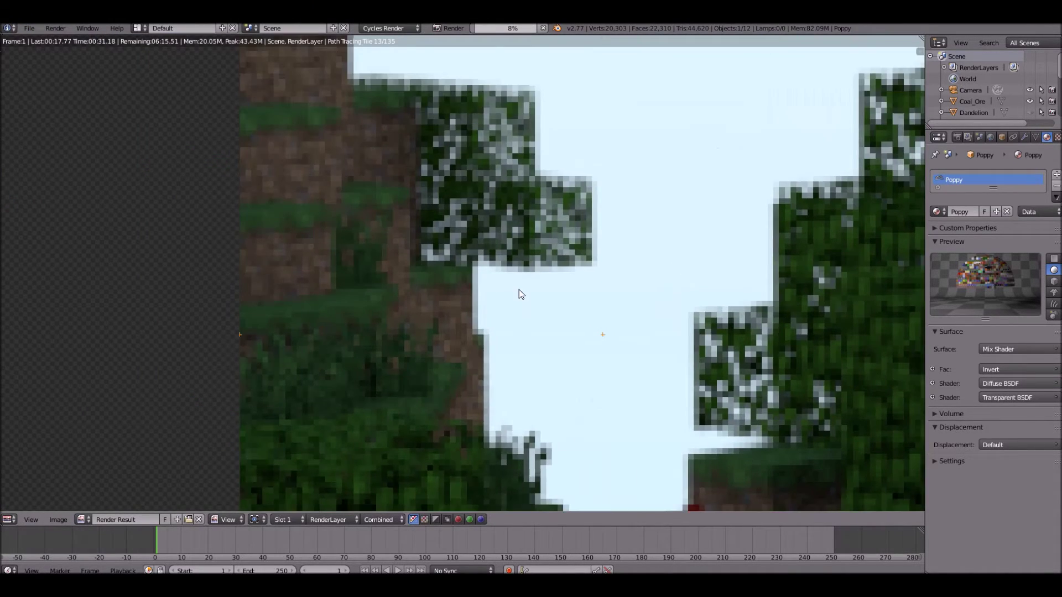
pyautogui.scroll(-1, 519, 289)
pyautogui.moveTo(502, 424); pyautogui.dragTo(512, 271, button='middle')
pyautogui.scroll(1, 512, 271)
pyautogui.moveTo(372, 193); pyautogui.dragTo(433, 246, button='middle')
pyautogui.scroll(4, 462, 227)
pyautogui.click(503, 206)
pyautogui.scroll(-6, 501, 212)
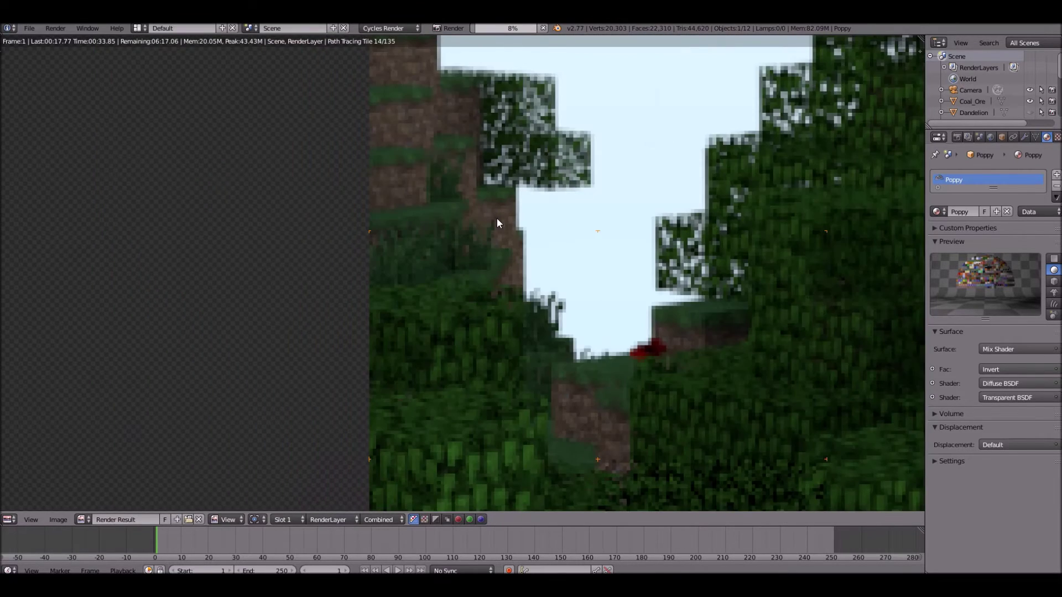
# Examine the rendered foliage around the exposed dirt blocks up close for see-through gaps between the leaves.
pyautogui.moveTo(496, 218); pyautogui.dragTo(477, 109, button='middle')
pyautogui.moveTo(634, 270); pyautogui.dragTo(486, 255, button='middle')
pyautogui.scroll(-2, 486, 254)
pyautogui.moveTo(496, 322); pyautogui.dragTo(598, 250, button='middle')
pyautogui.scroll(4, 575, 266)
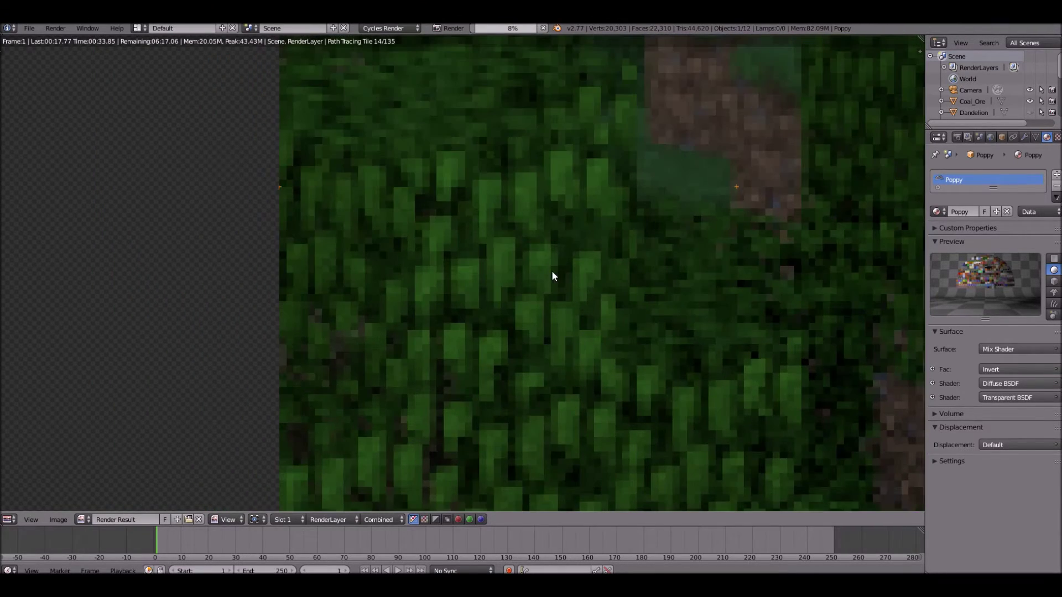
pyautogui.scroll(-4, 697, 331)
pyautogui.scroll(1, 652, 315)
pyautogui.scroll(2, 605, 306)
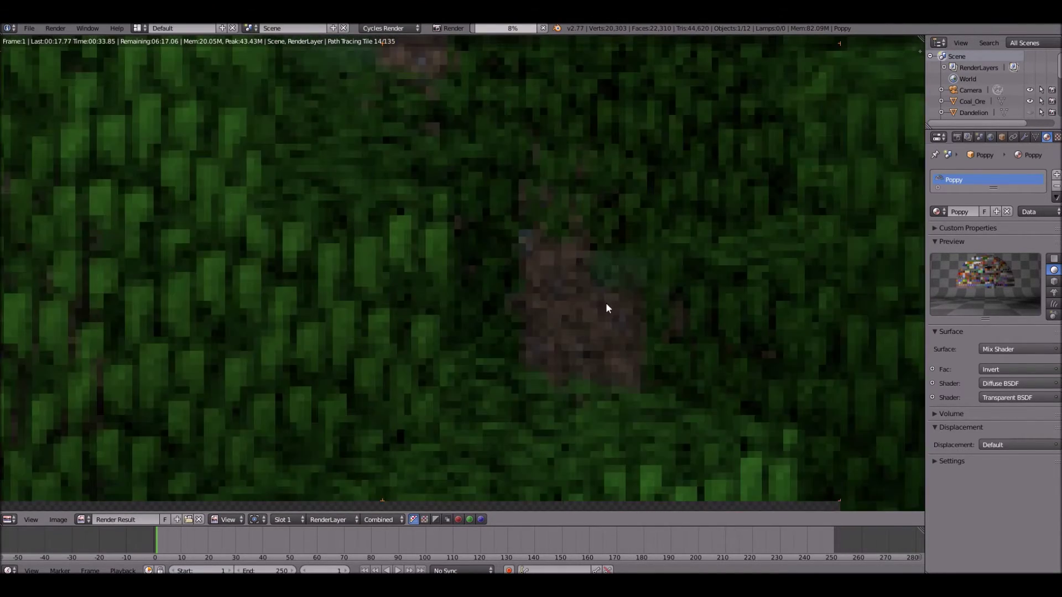
pyautogui.scroll(2, 498, 303)
pyautogui.moveTo(446, 273); pyautogui.dragTo(417, 287)
pyautogui.scroll(-4, 417, 287)
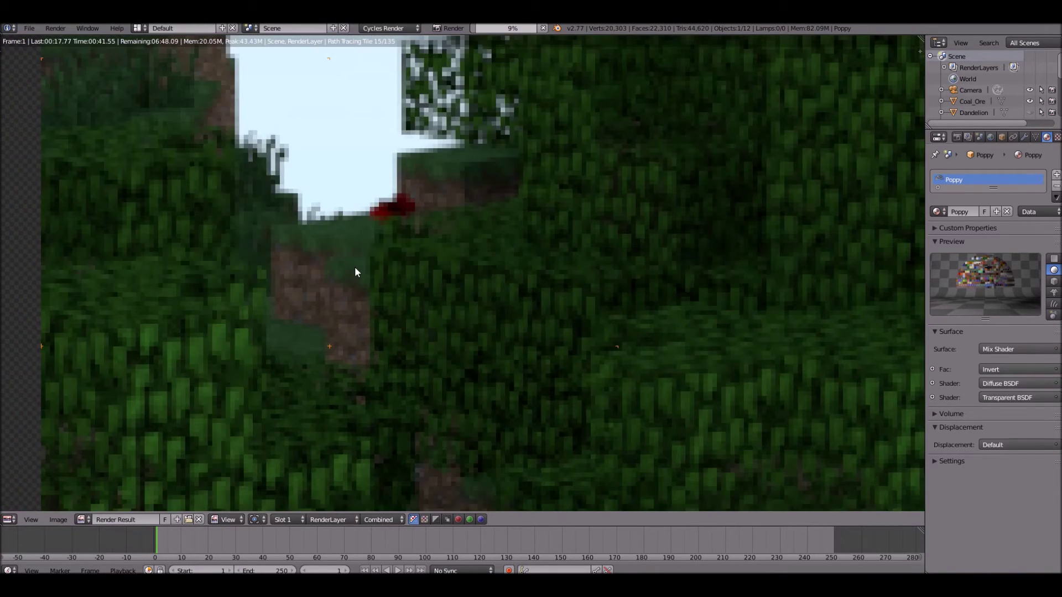
pyautogui.scroll(3, 536, 476)
pyautogui.moveTo(537, 476); pyautogui.dragTo(337, 247)
pyautogui.scroll(2, 338, 247)
pyautogui.scroll(-6, 352, 262)
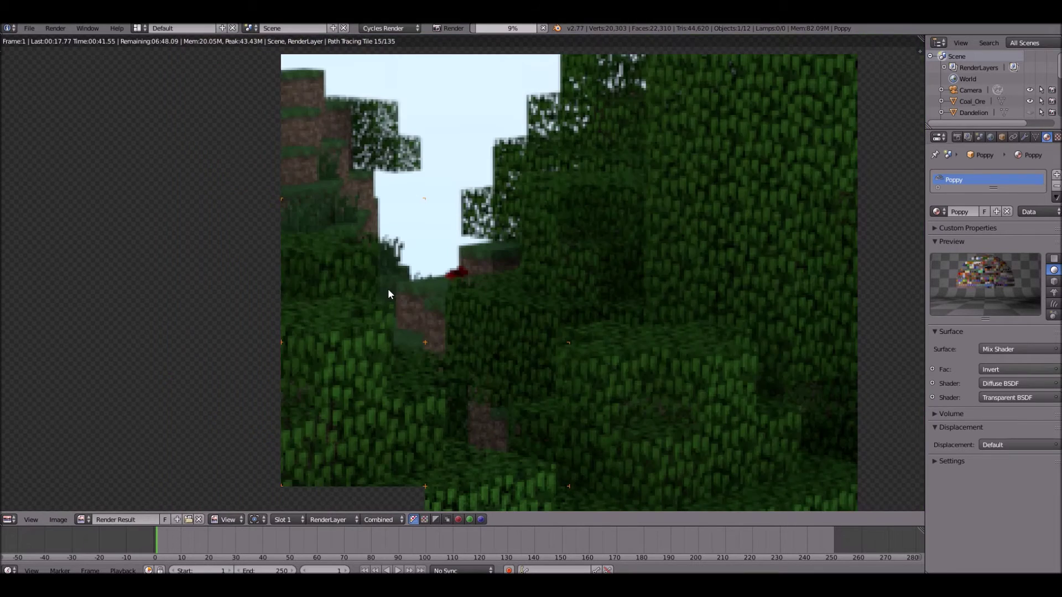
# Stop the test render and go back to the 3D view.
pyautogui.scroll(5, 387, 290)
pyautogui.press('Escape')
pyautogui.scroll(-8, 385, 289)
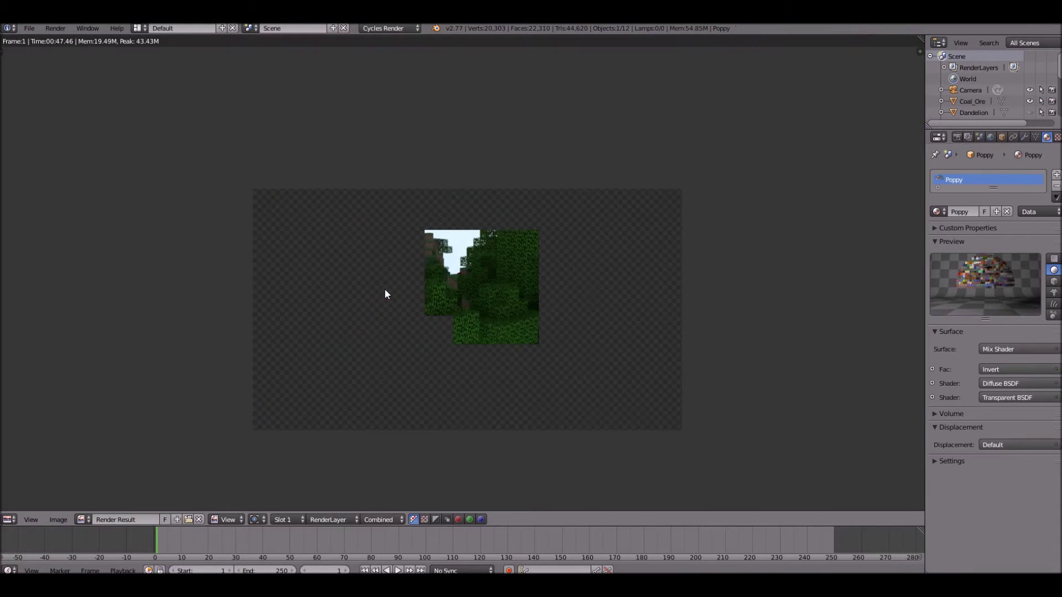
pyautogui.press('Escape')
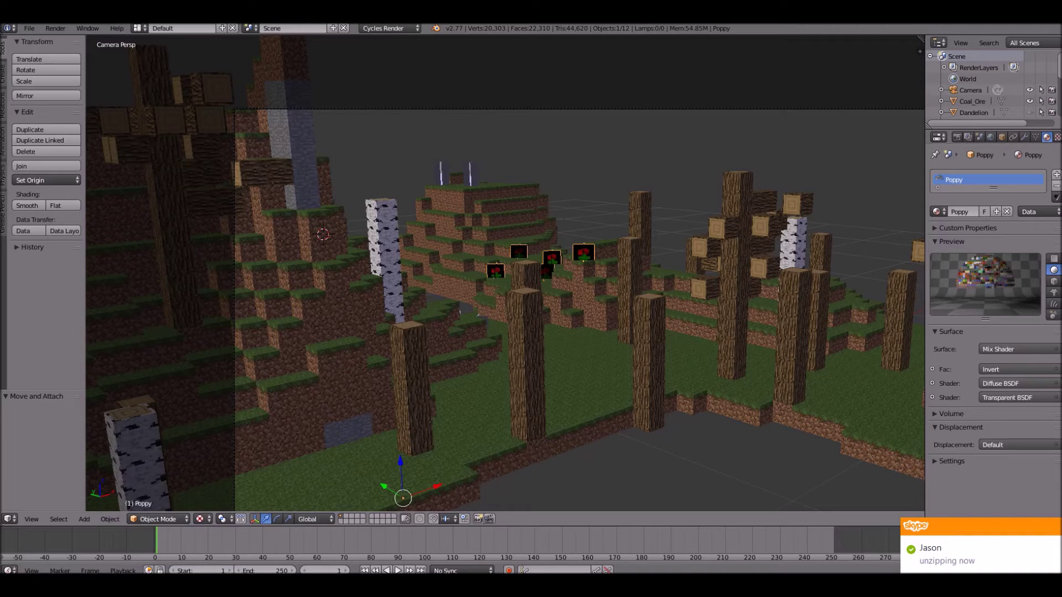
# Deselect everything and examine the terrain, tree trunks and poppies from outside the camera and from above.
pyautogui.scroll(-2, 332, 266)
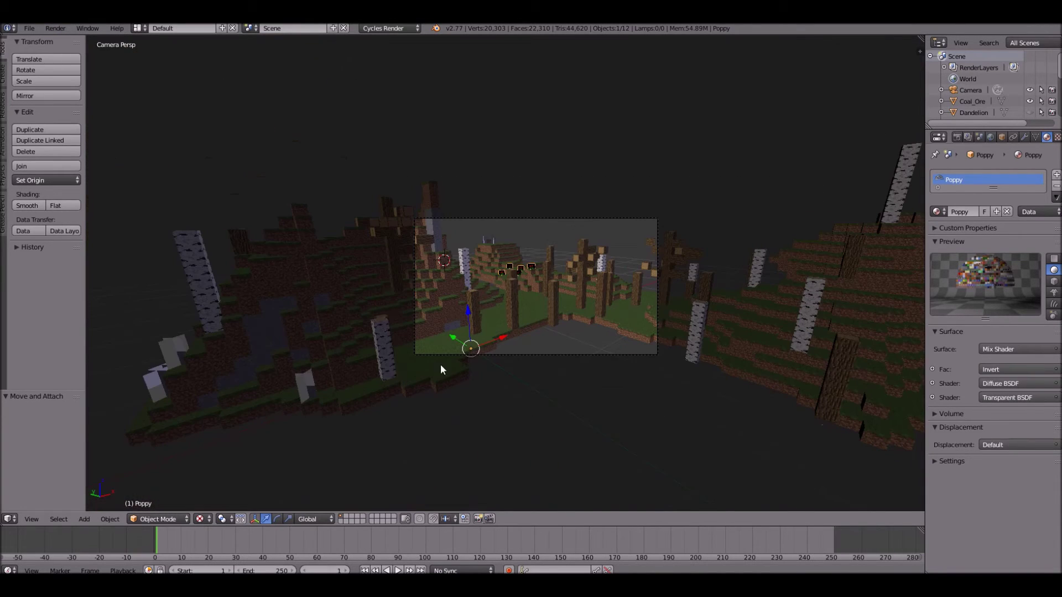
pyautogui.click(597, 342)
pyautogui.press('a')
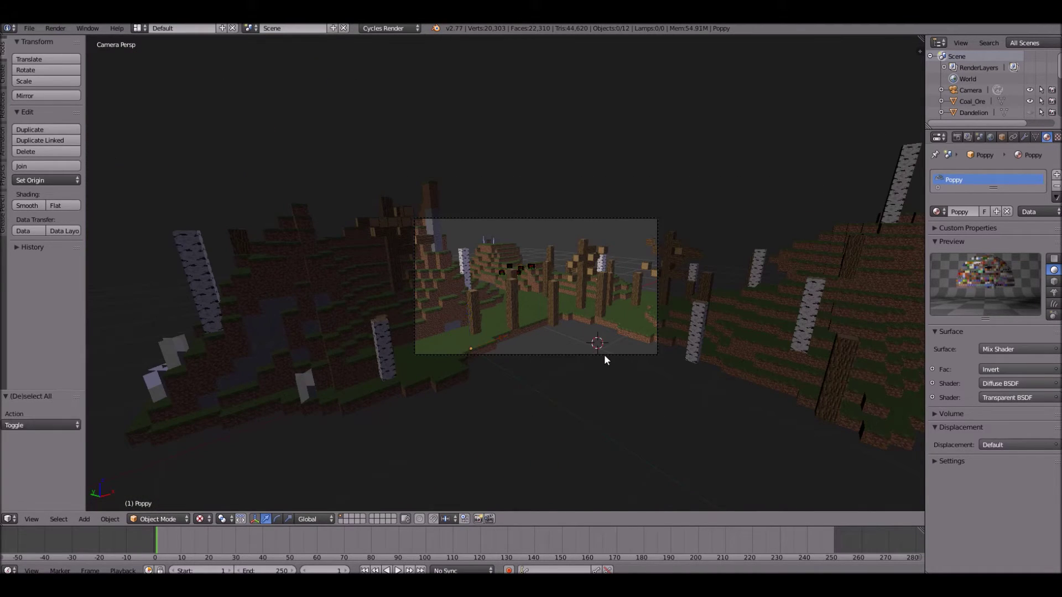
pyautogui.scroll(5, 602, 353)
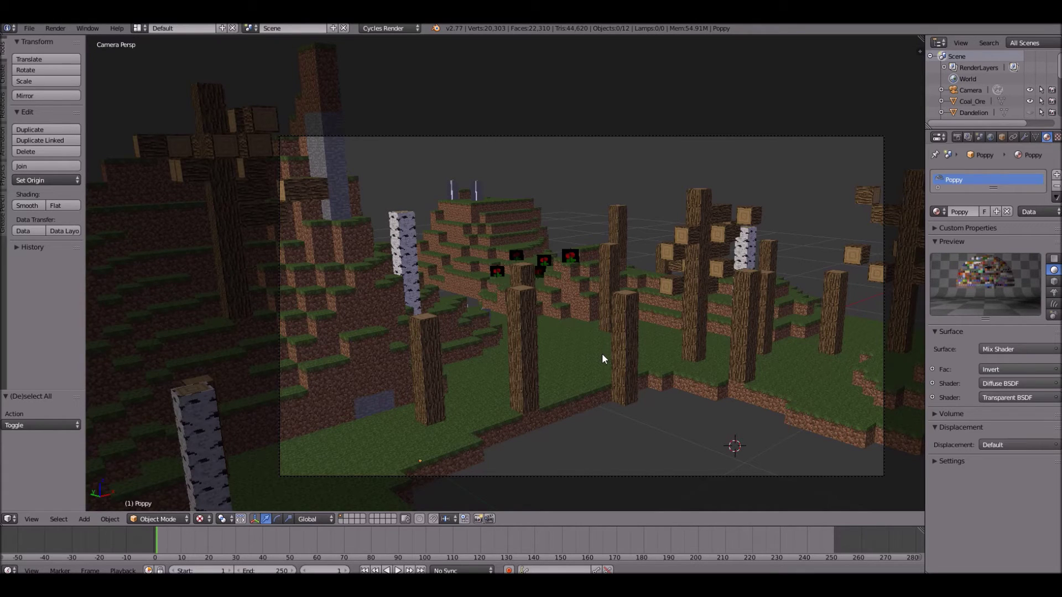
pyautogui.moveTo(579, 373); pyautogui.dragTo(505, 388, button='middle')
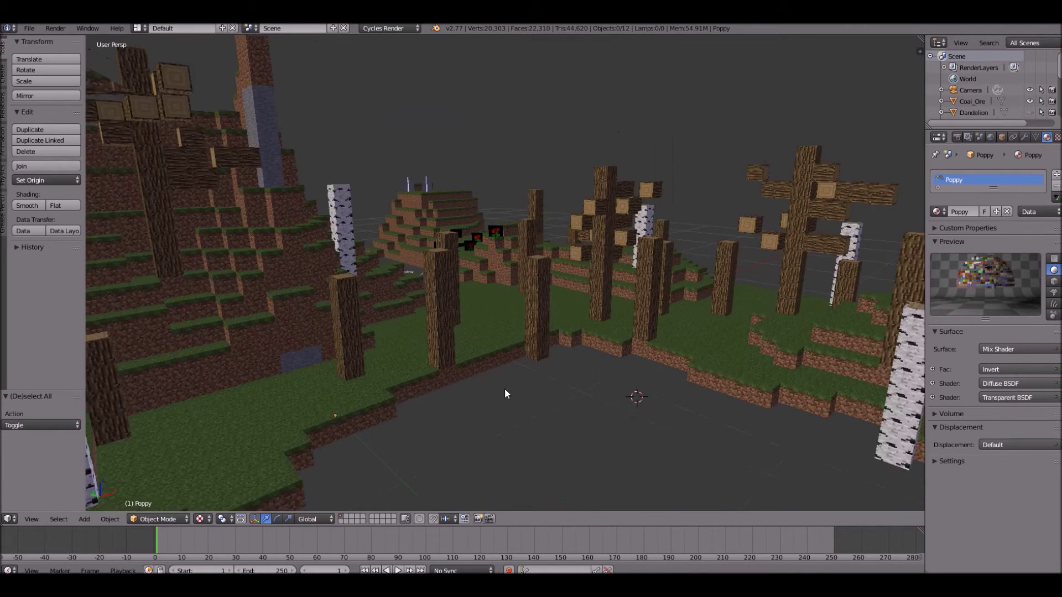
pyautogui.scroll(2, 505, 389)
pyautogui.moveTo(481, 402); pyautogui.dragTo(611, 290, button='middle')
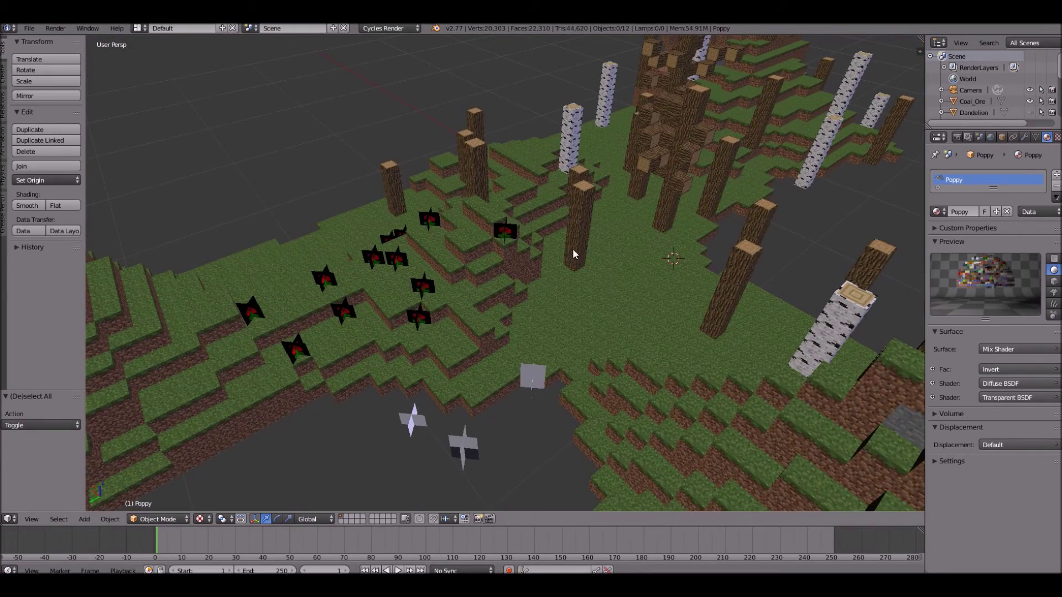
pyautogui.moveTo(574, 254); pyautogui.dragTo(531, 327, button='middle')
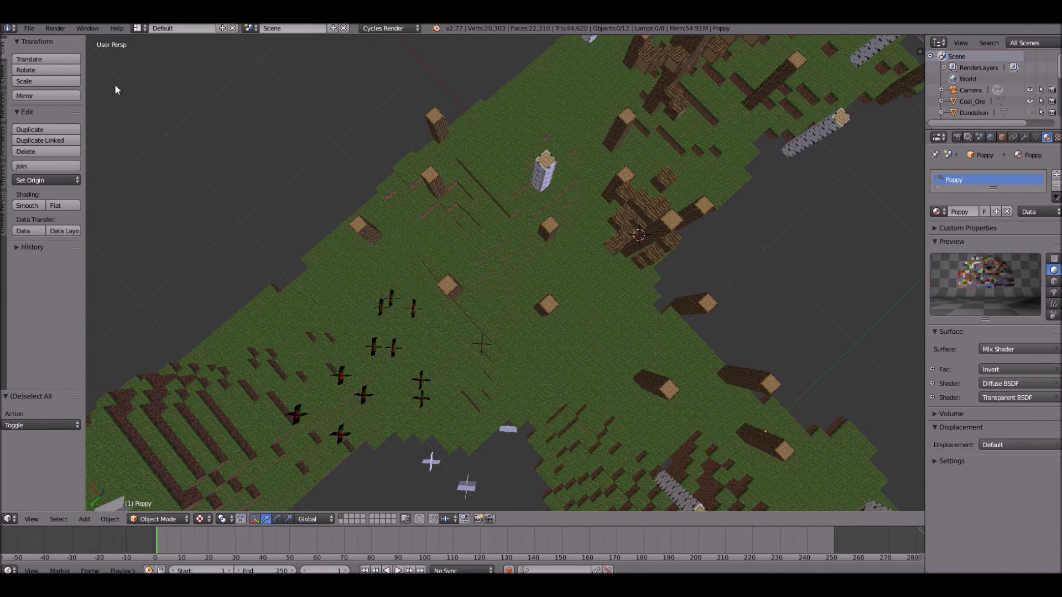